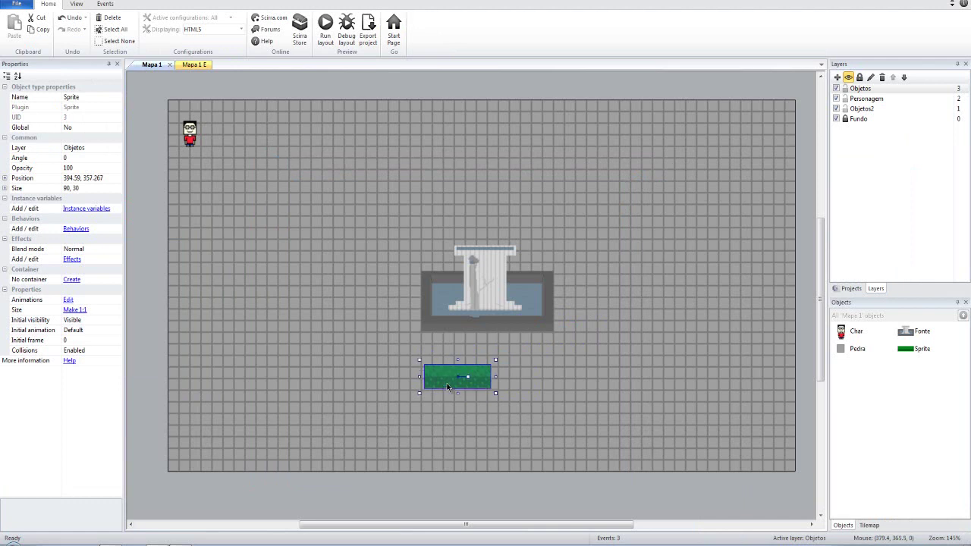
# - Nudge the green sprite so its left edge lines up with the fountain's left edge, and deselect it
pyautogui.press('Left')
pyautogui.press('Left')
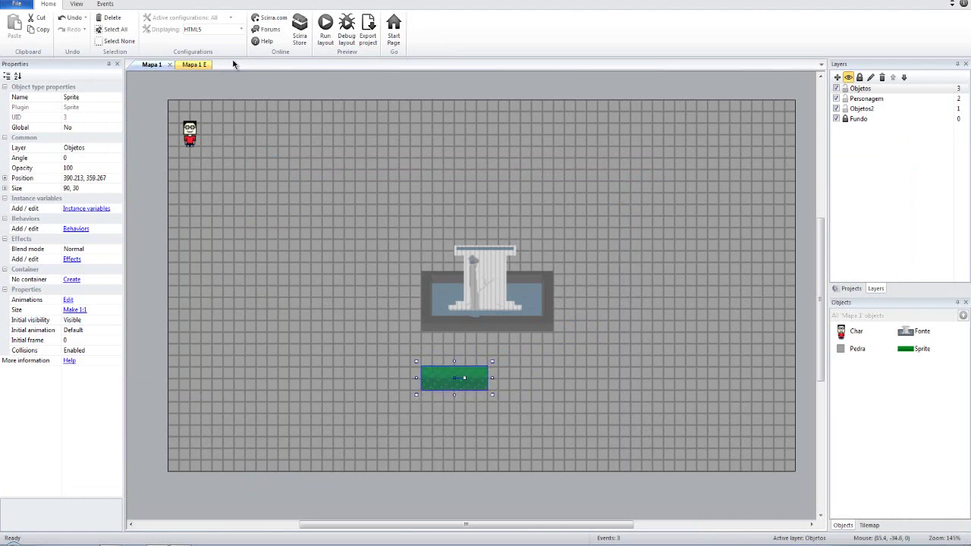
pyautogui.click(244, 82)
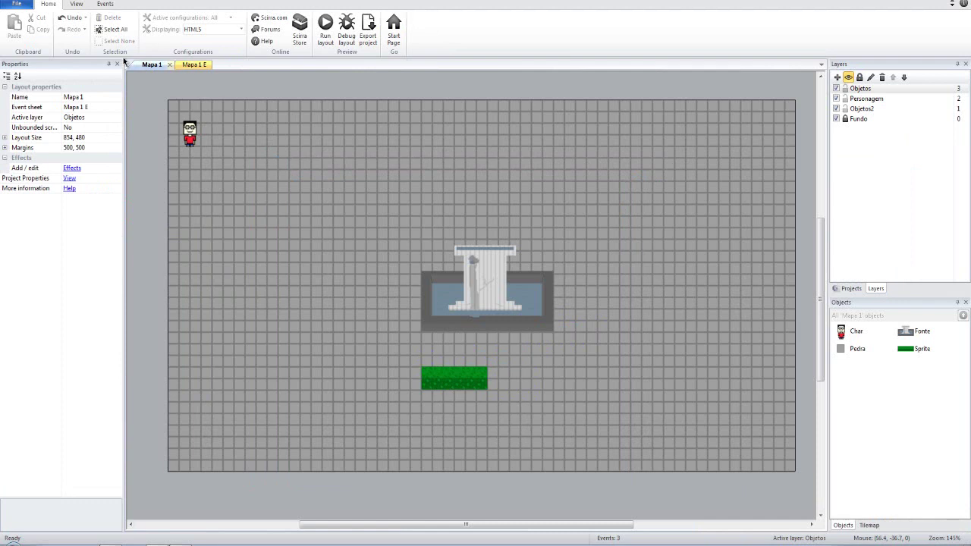
# - Turn on Snap to grid and Show grid for the layout
pyautogui.click(75, 4)
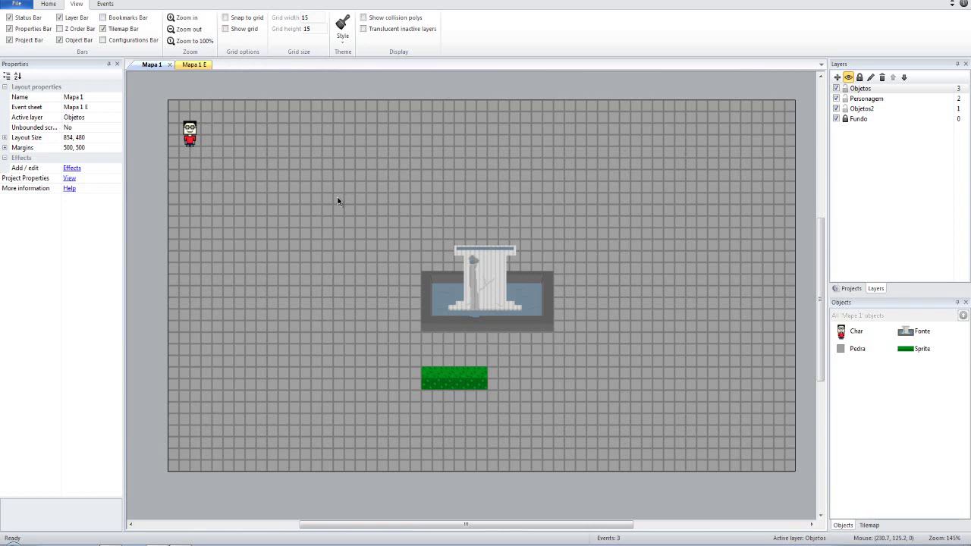
pyautogui.click(226, 18)
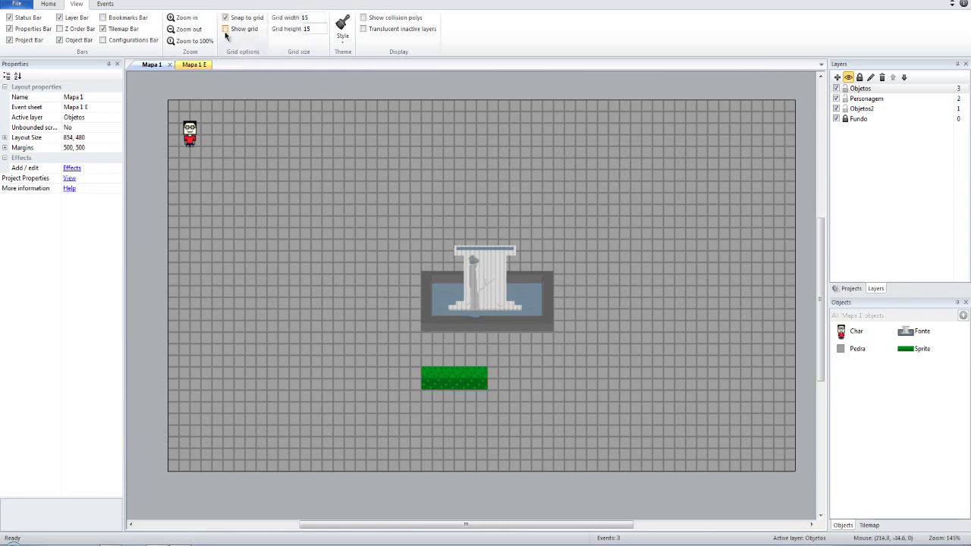
pyautogui.click(226, 30)
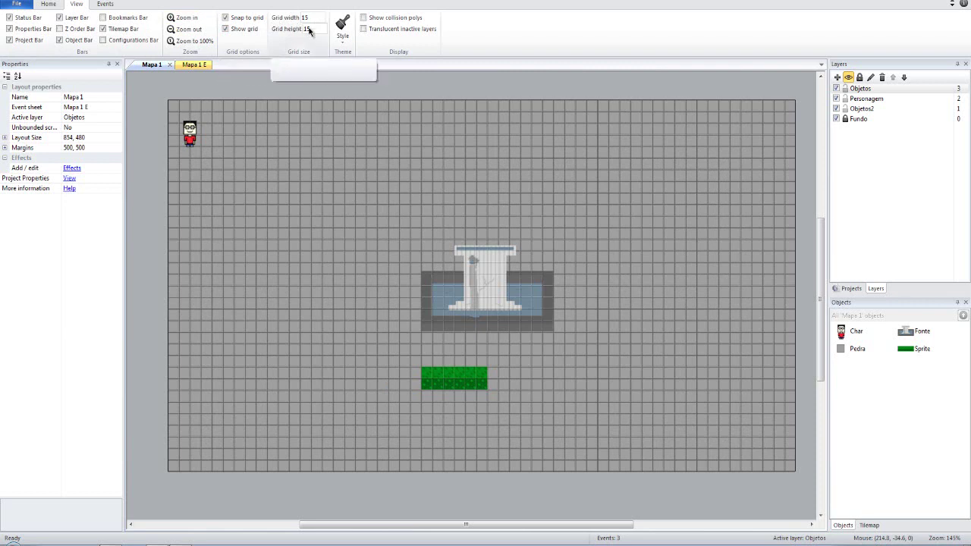
# - Snap the green sprite to position 390, 360 and place a copy flush against its right side
pyautogui.click(462, 384)
pyautogui.moveTo(461, 384)
pyautogui.mouseDown()
pyautogui.moveTo(473, 384)
pyautogui.moveTo(462, 387)
pyautogui.mouseUp()
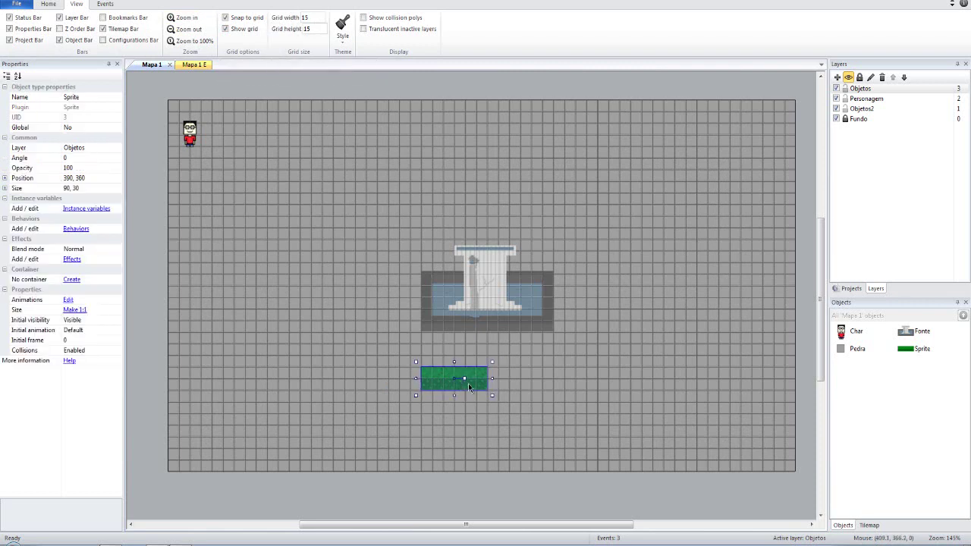
pyautogui.keyDown('ctrl'); pyautogui.moveTo(469, 383); pyautogui.dragTo(536, 388); pyautogui.keyUp('ctrl')
pyautogui.click(540, 410)
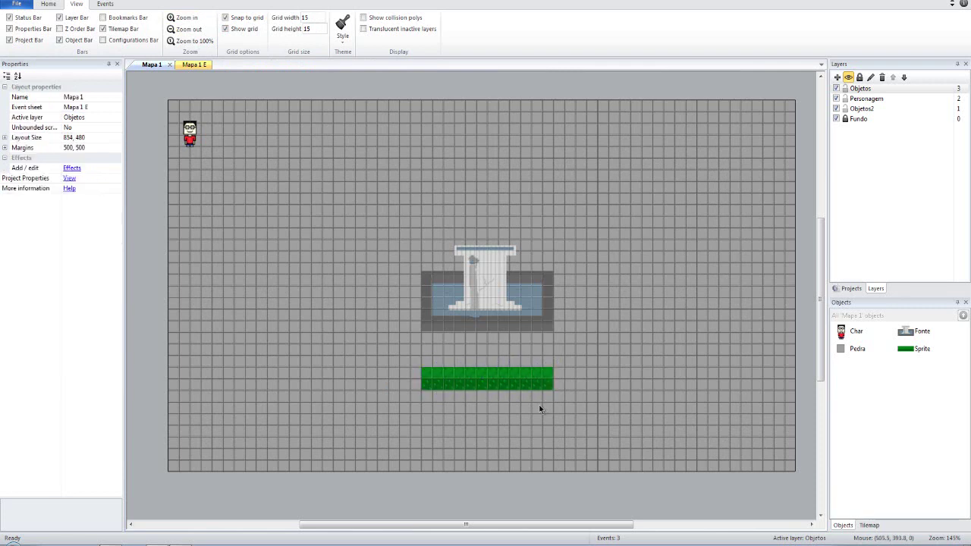
# - Add the Solid behavior to the green sprite
pyautogui.click(466, 386)
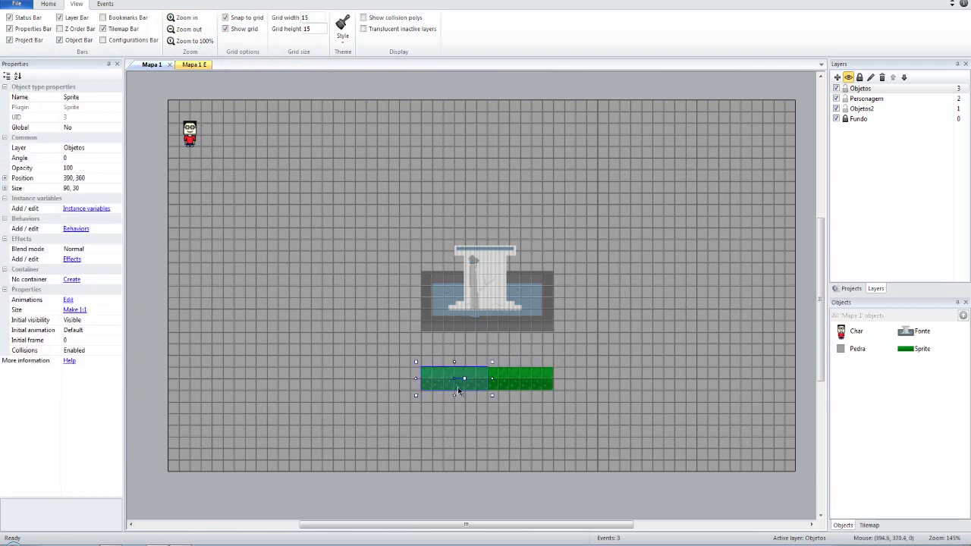
pyautogui.click(76, 228)
pyautogui.click(411, 212)
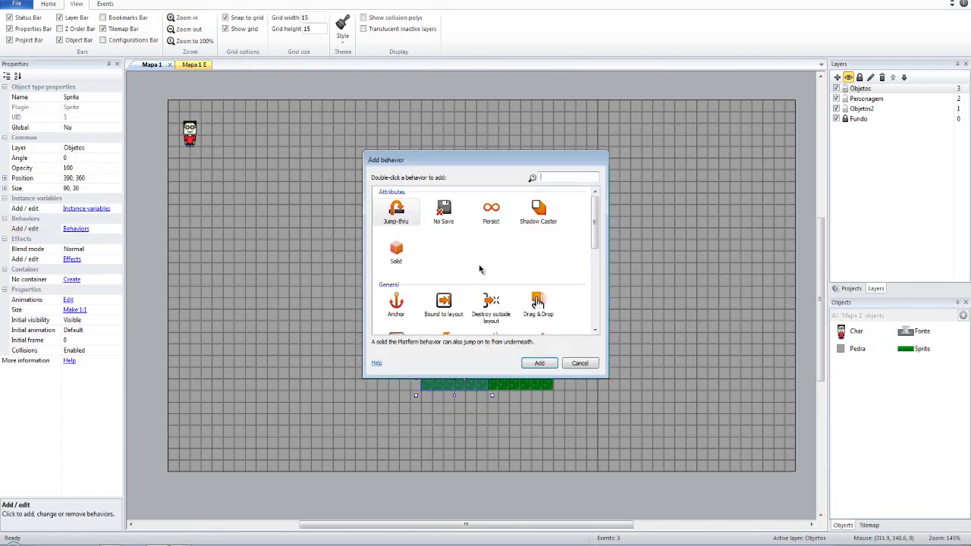
pyautogui.doubleClick(395, 252)
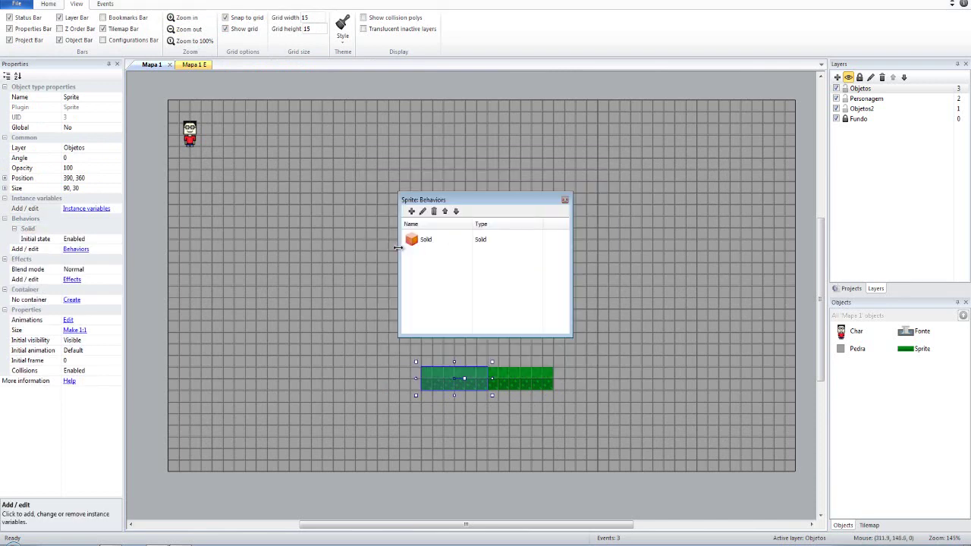
pyautogui.click(565, 201)
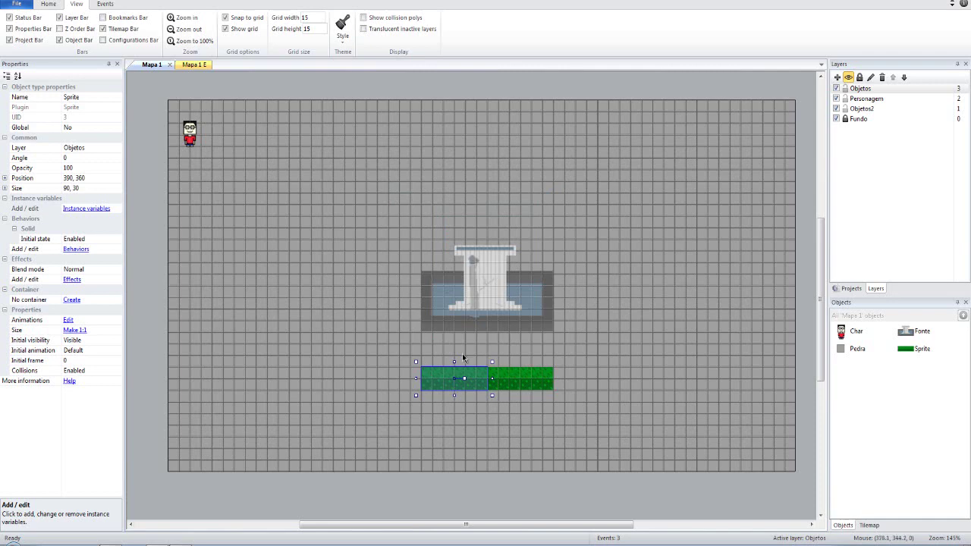
# - Edit the green sprite's collision polygon, moving its top-left point down to X 0, Y 13
pyautogui.doubleClick(452, 380)
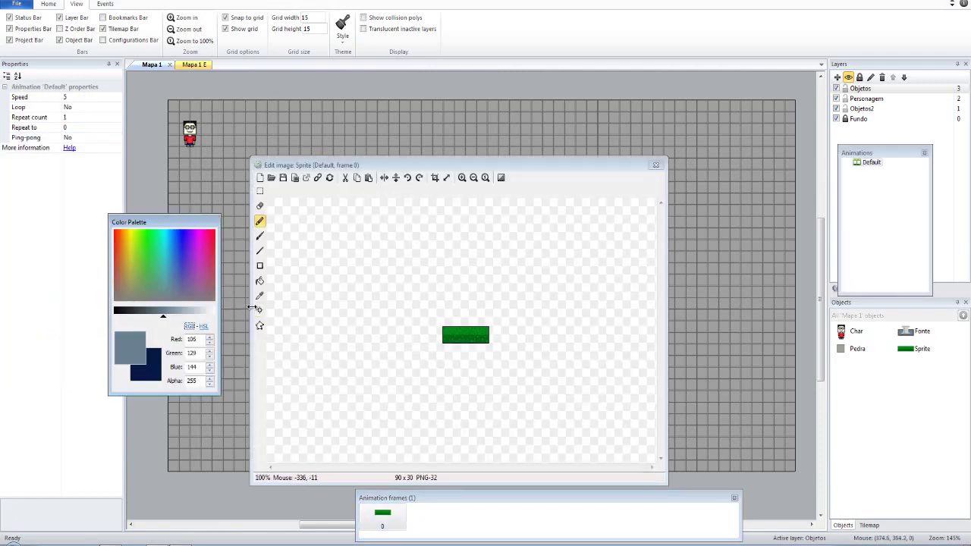
pyautogui.click(259, 326)
pyautogui.click(461, 177)
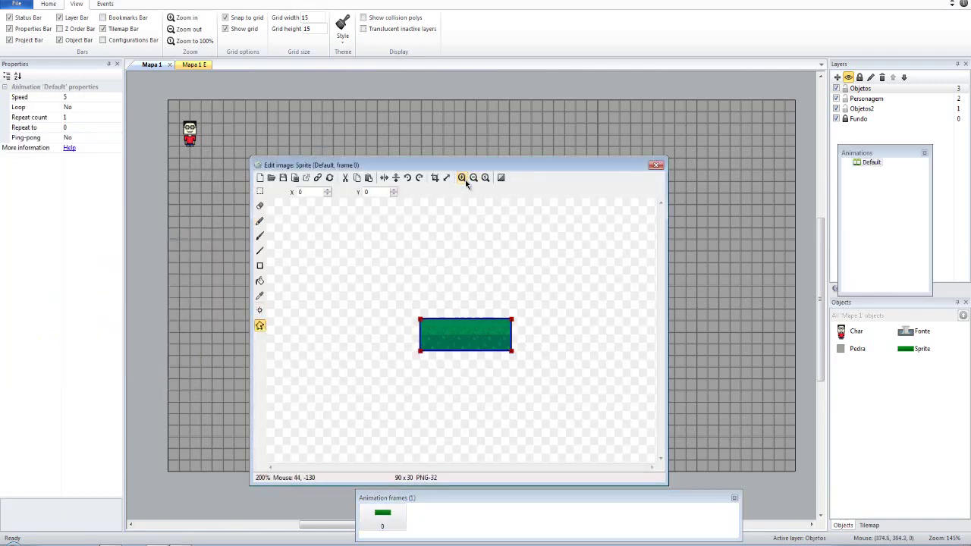
pyautogui.click(462, 177)
pyautogui.click(461, 177)
pyautogui.moveTo(280, 273); pyautogui.dragTo(266, 328)
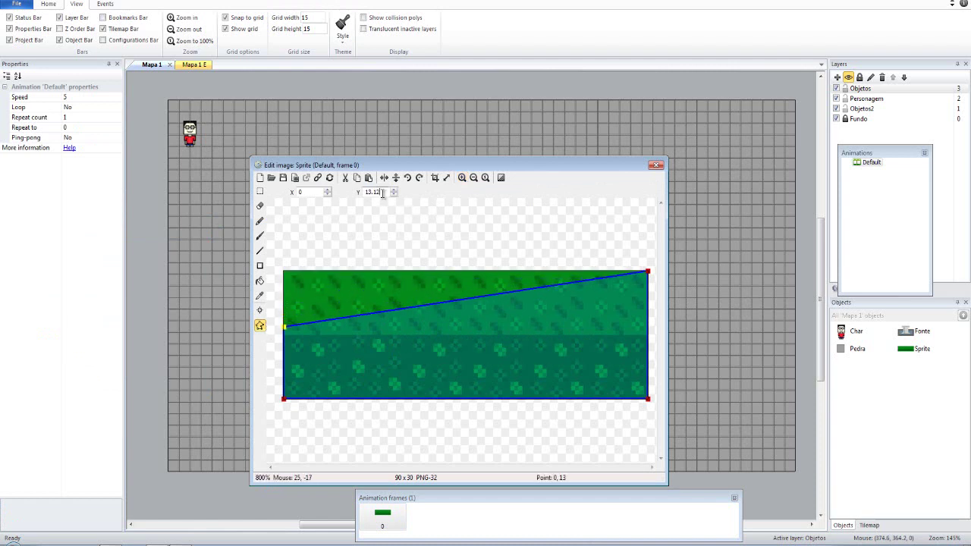
pyautogui.press('BackSpace')
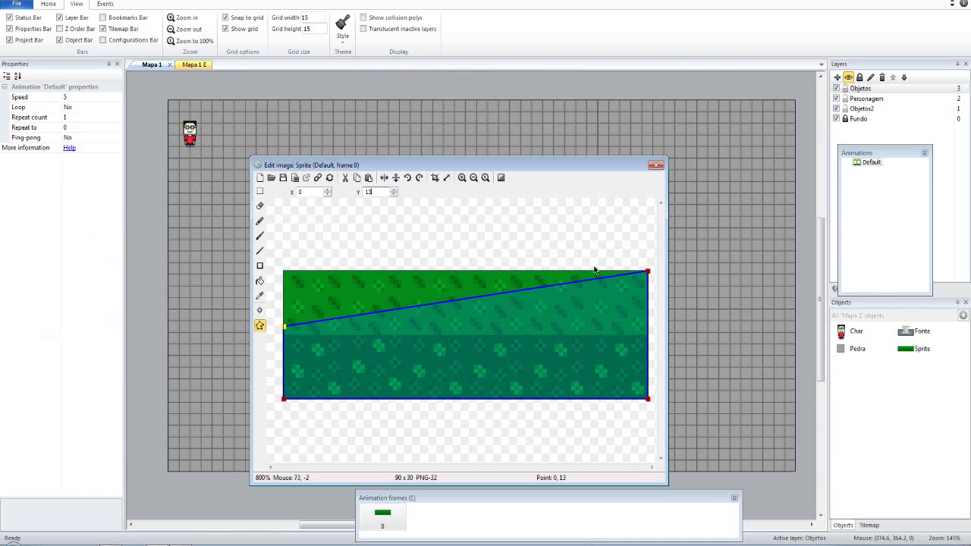
# - Set the collision polygon's top-right point to X 90, Y 13 and close the image editor
pyautogui.click(649, 273)
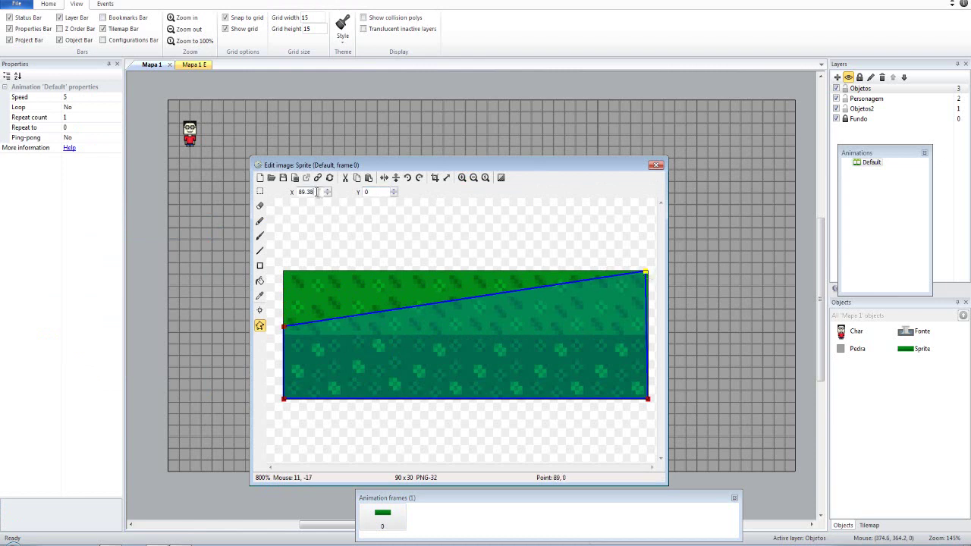
pyautogui.press('BackSpace')
pyautogui.press('BackSpace')
pyautogui.press('BackSpace')
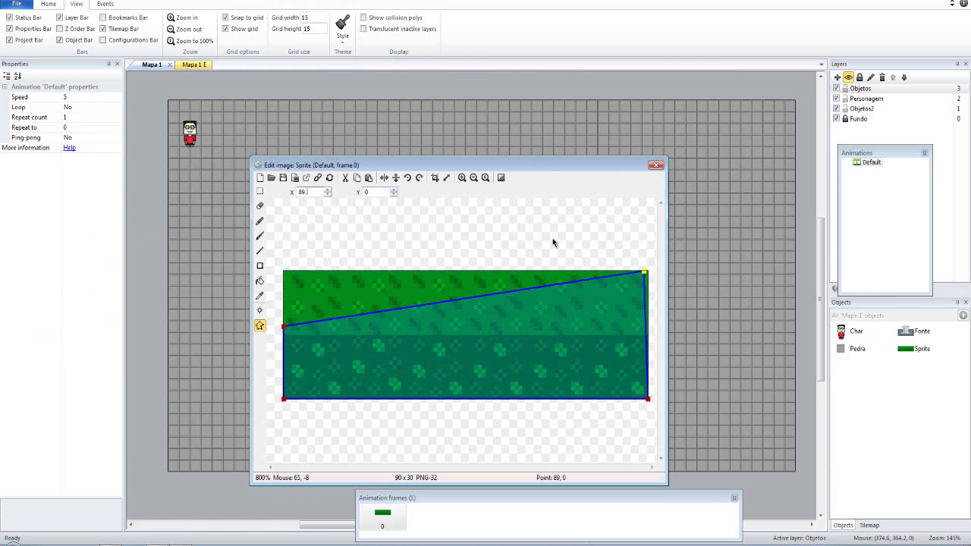
pyautogui.click(650, 275)
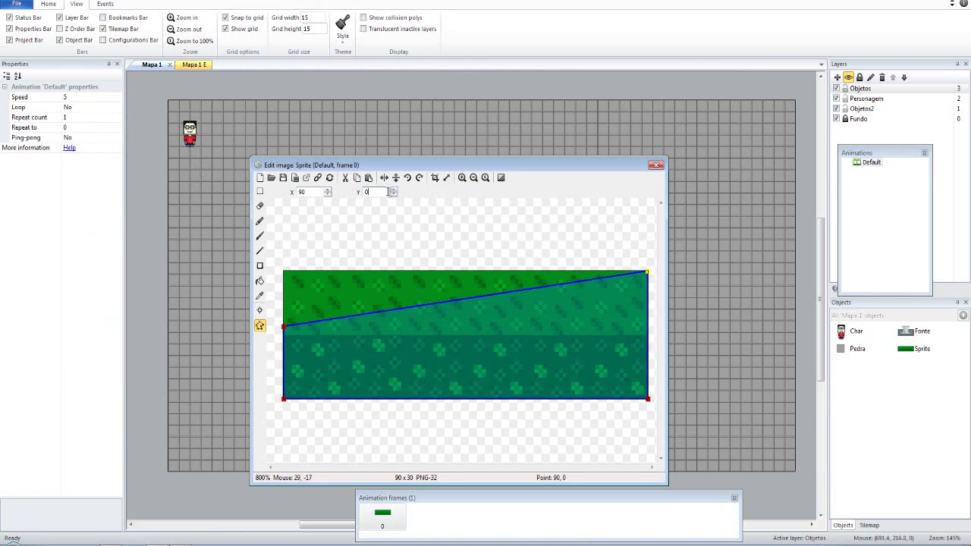
pyautogui.write('13')
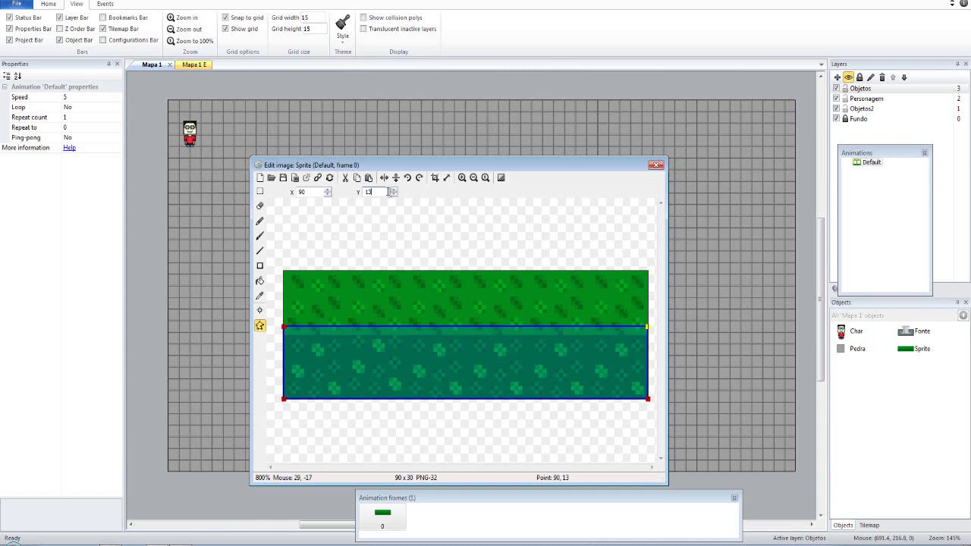
pyautogui.click(453, 262)
pyautogui.click(656, 165)
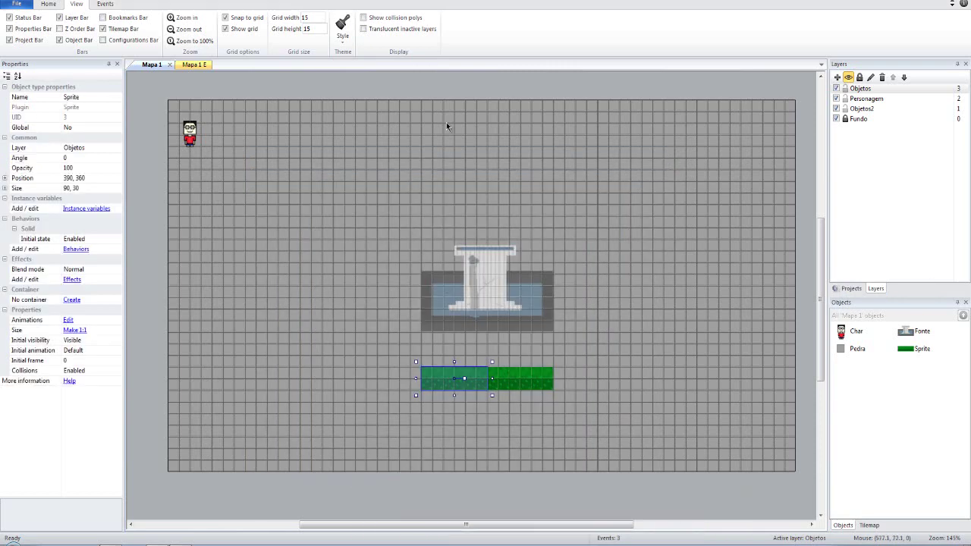
# - Open the Mapa 1 E event sheet and expand the "Movimento de imagens" group
pyautogui.click(218, 90)
pyautogui.click(194, 64)
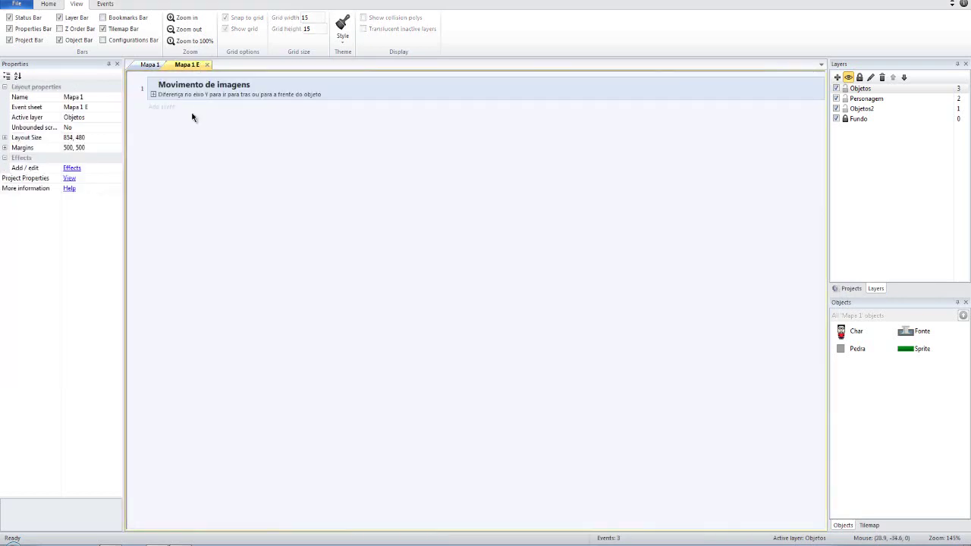
pyautogui.click(153, 95)
pyautogui.click(156, 152)
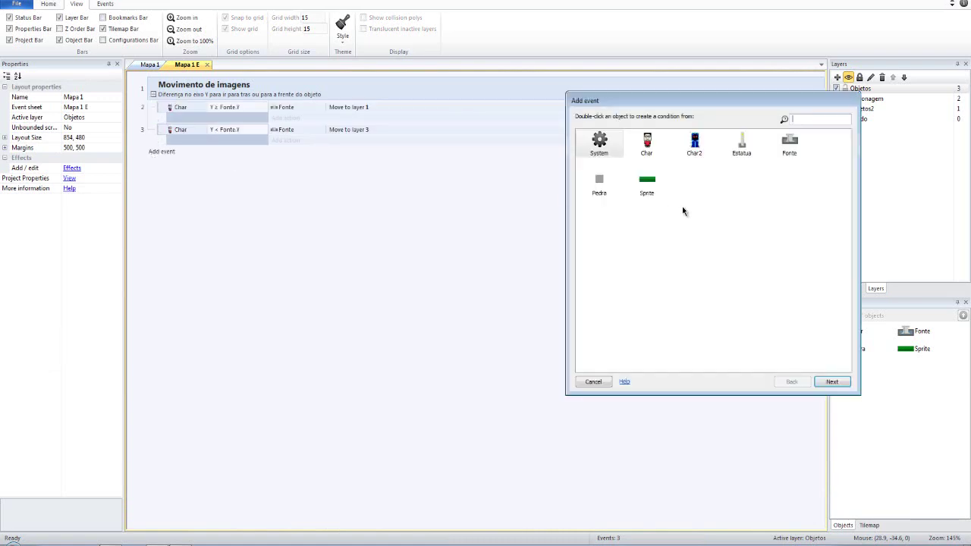
pyautogui.click(608, 382)
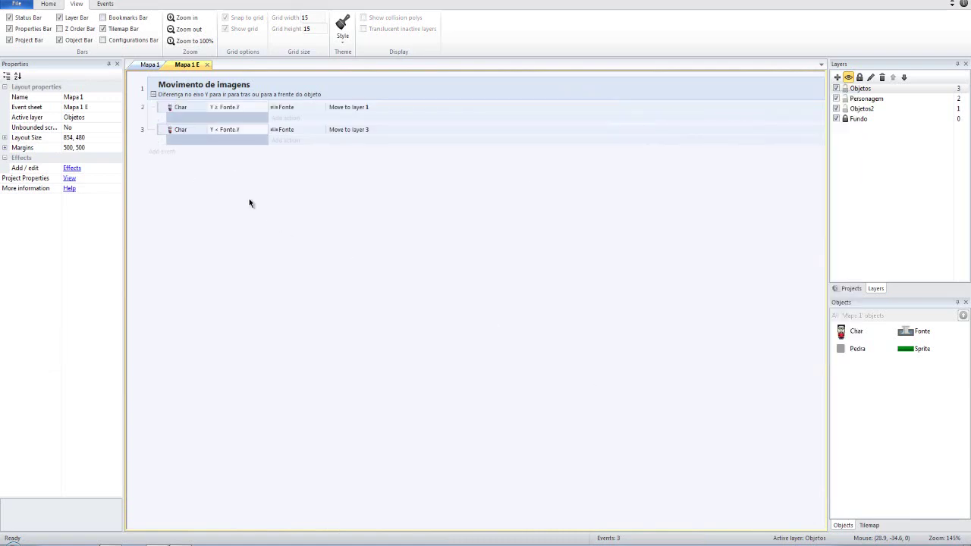
# - Duplicate the two Char events that compare Y with Fonte.Y and place the copies below the originals
pyautogui.click(170, 132)
pyautogui.click(157, 131)
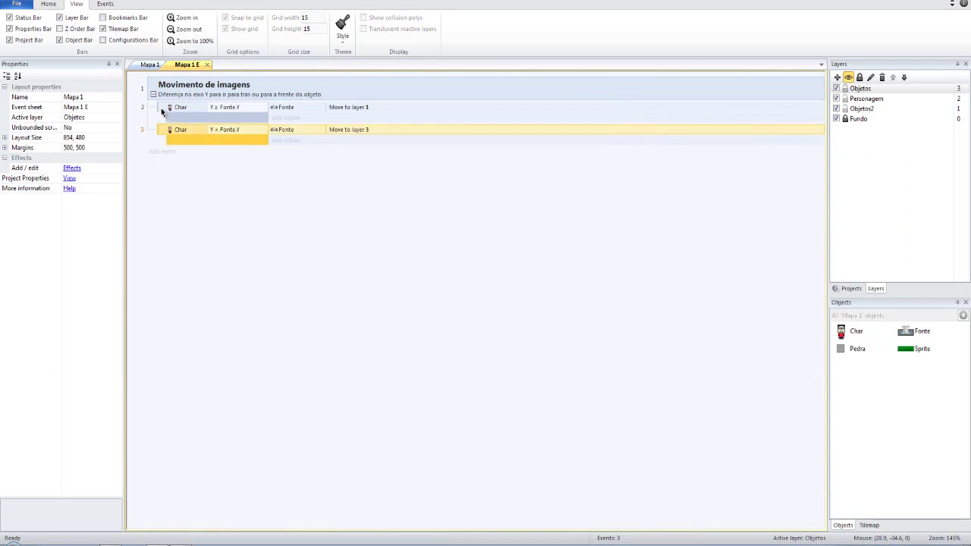
pyautogui.keyDown('shift'); pyautogui.click(162, 106); pyautogui.keyUp('shift')
pyautogui.keyDown('ctrl'); pyautogui.moveTo(211, 144); pyautogui.dragTo(233, 161); pyautogui.keyUp('ctrl')
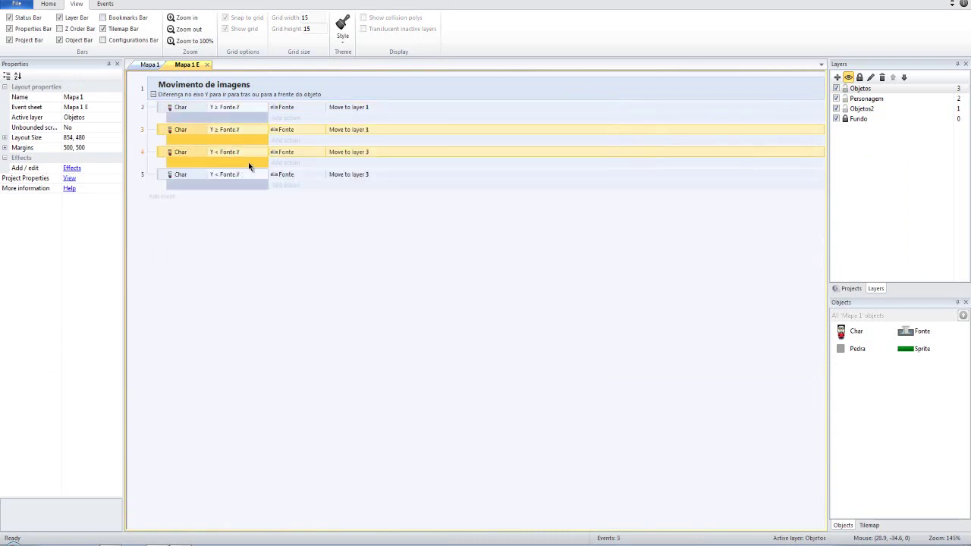
pyautogui.moveTo(163, 138); pyautogui.dragTo(164, 189)
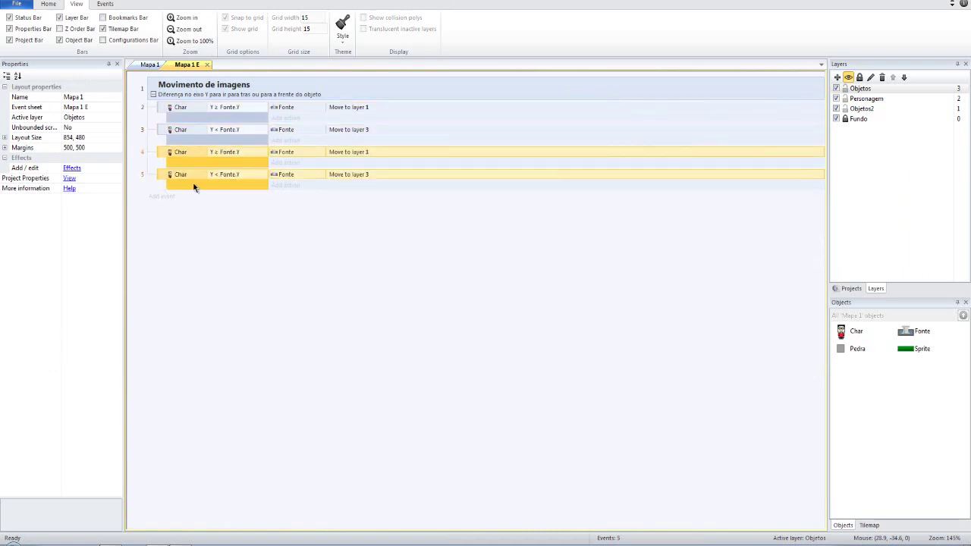
# - Change the comparison in the copied greater-or-equal event to Sprite.Y
pyautogui.doubleClick(248, 151)
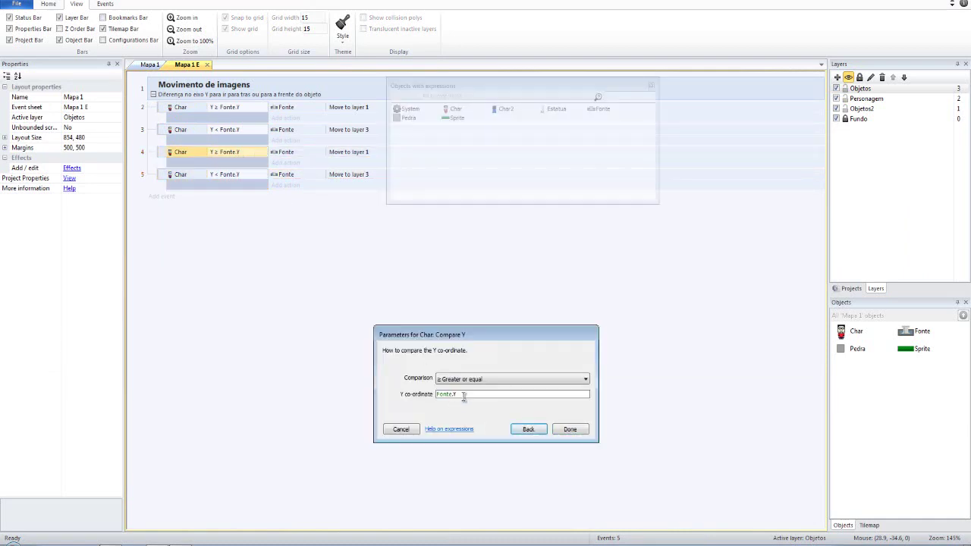
pyautogui.click(467, 396)
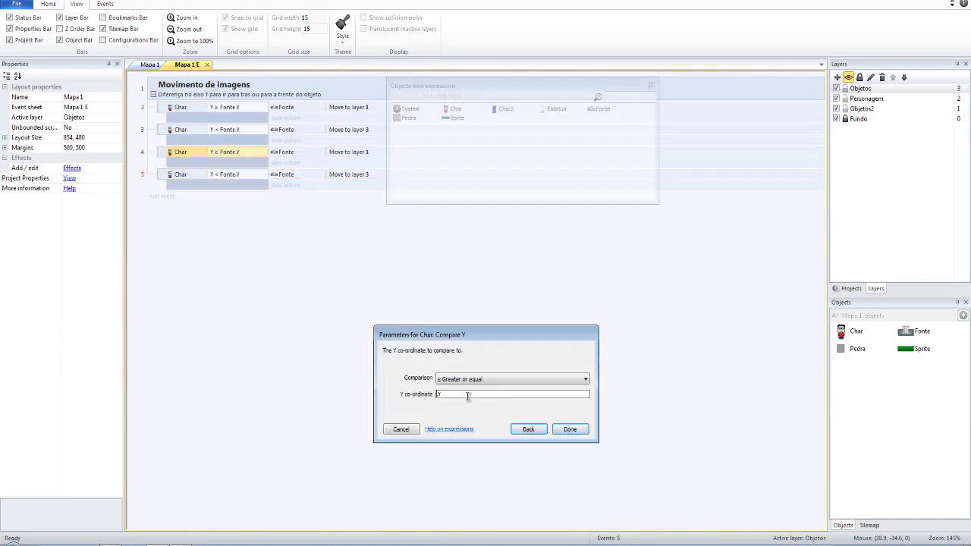
pyautogui.write('Sprite')
pyautogui.press('Return')
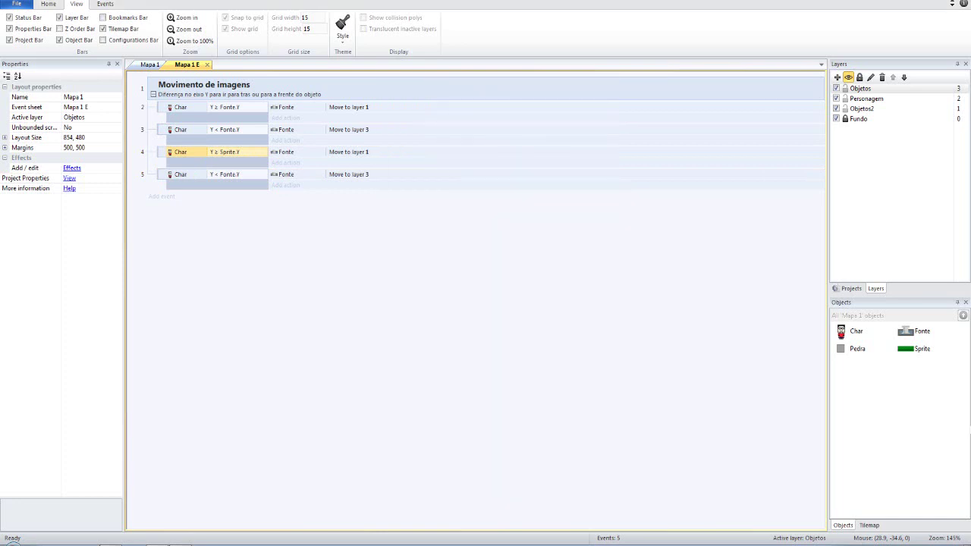
# - Rename the green Sprite object as Arbusto
pyautogui.click(912, 350)
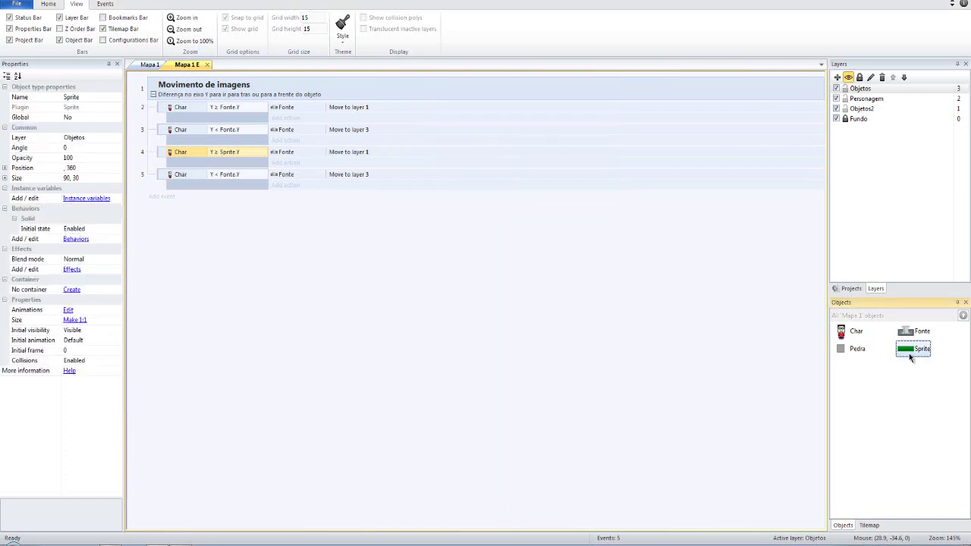
pyautogui.click(90, 96)
pyautogui.write('Arbusto')
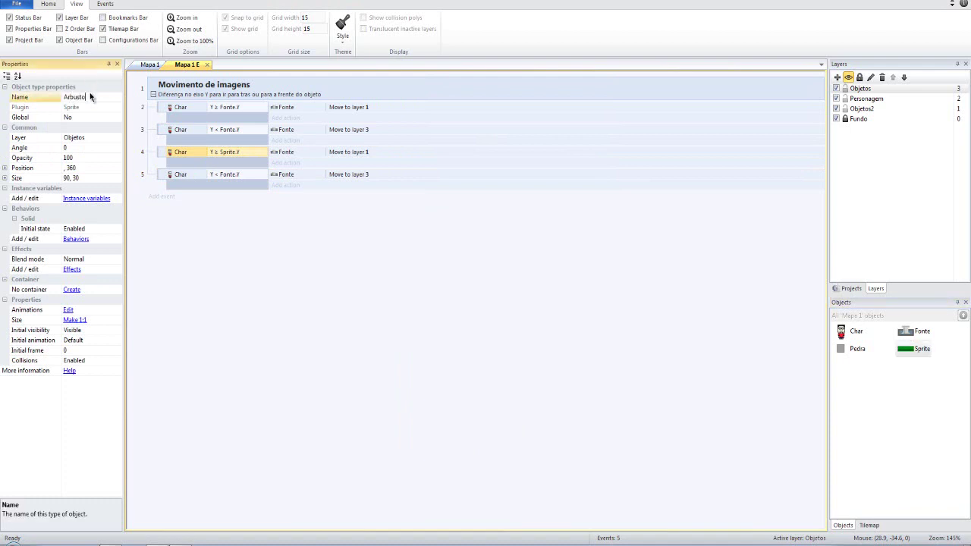
pyautogui.press('Return')
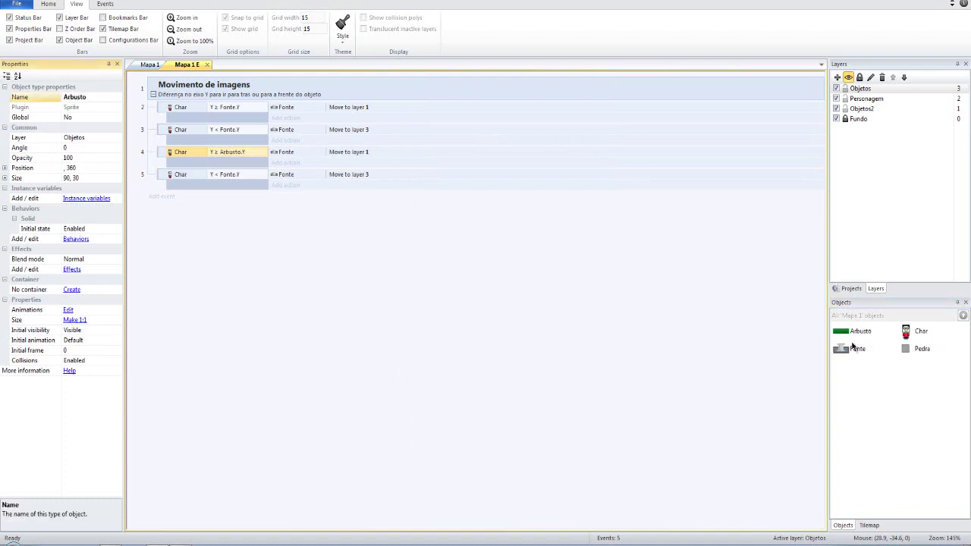
# - Change the comparison in the copied less-than event to Arbusto.Y
pyautogui.doubleClick(252, 172)
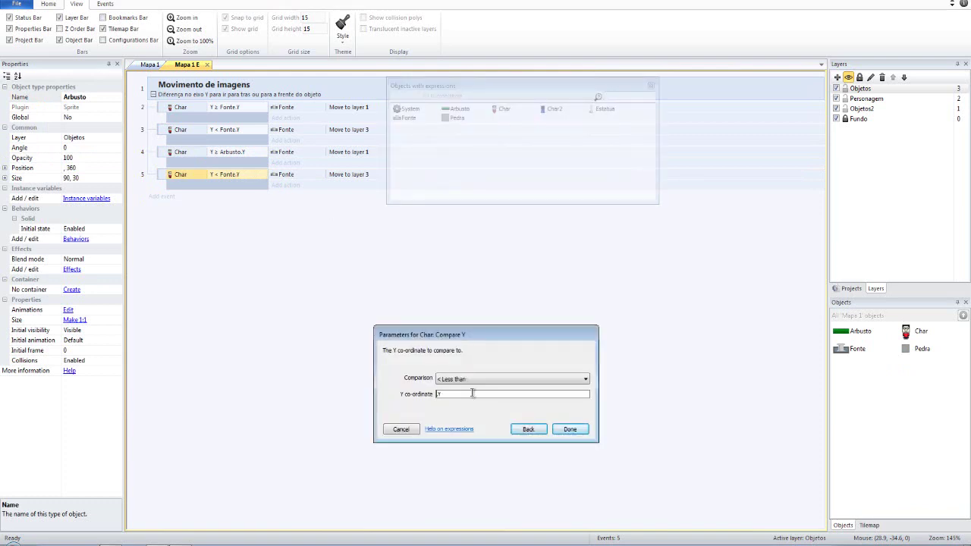
pyautogui.write('Arbusto.')
pyautogui.click(571, 428)
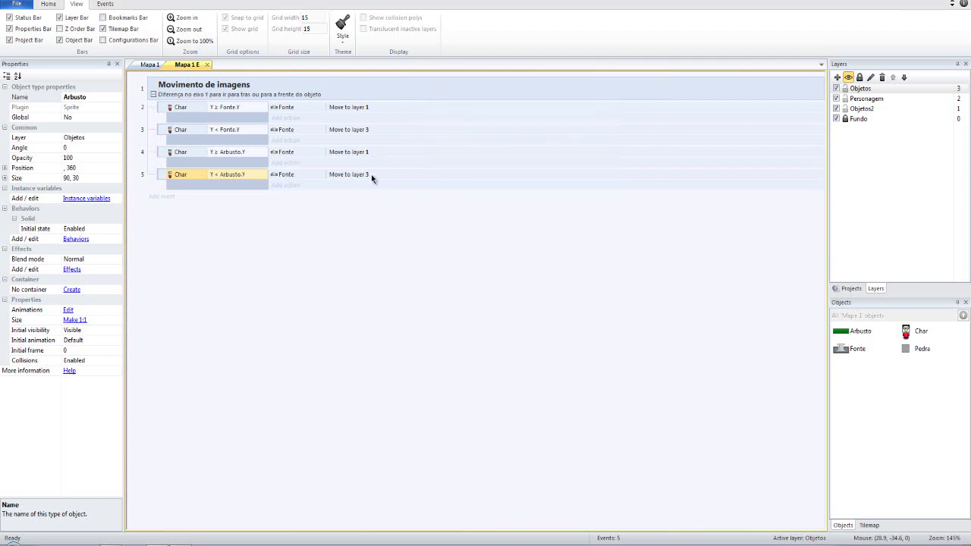
# - Change the action of the copied greater-or-equal Arbusto.Y event to move Arbusto instead of Fonte to layer 1
pyautogui.doubleClick(299, 154)
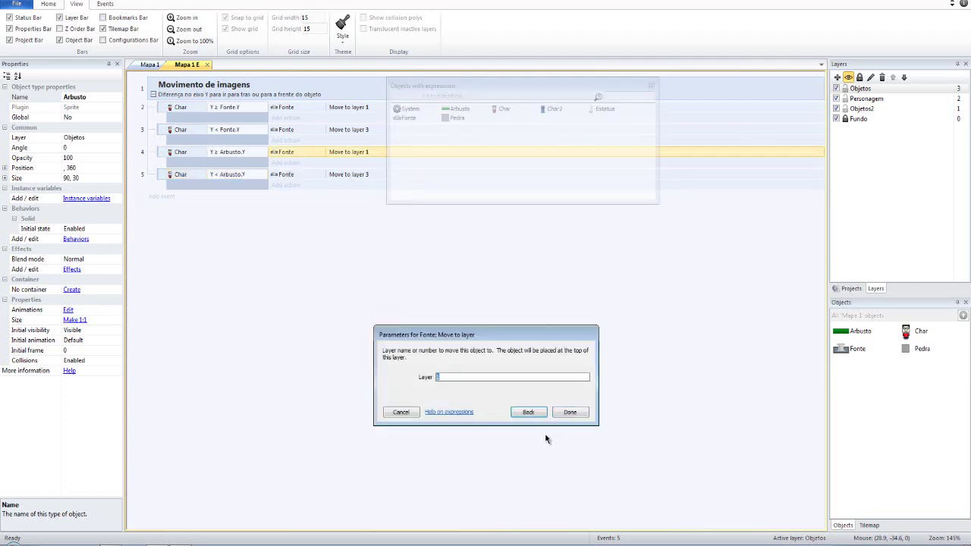
pyautogui.click(529, 414)
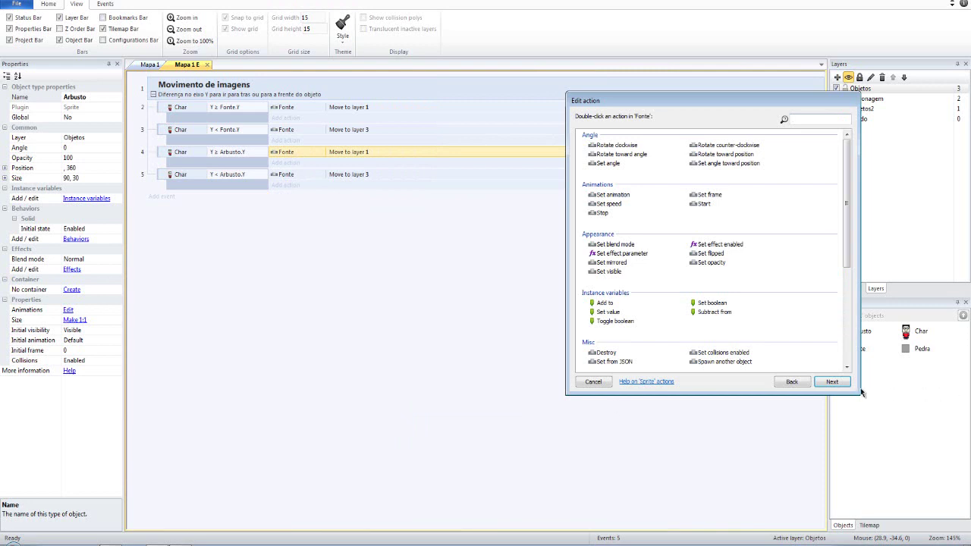
pyautogui.click(789, 382)
pyautogui.doubleClick(645, 162)
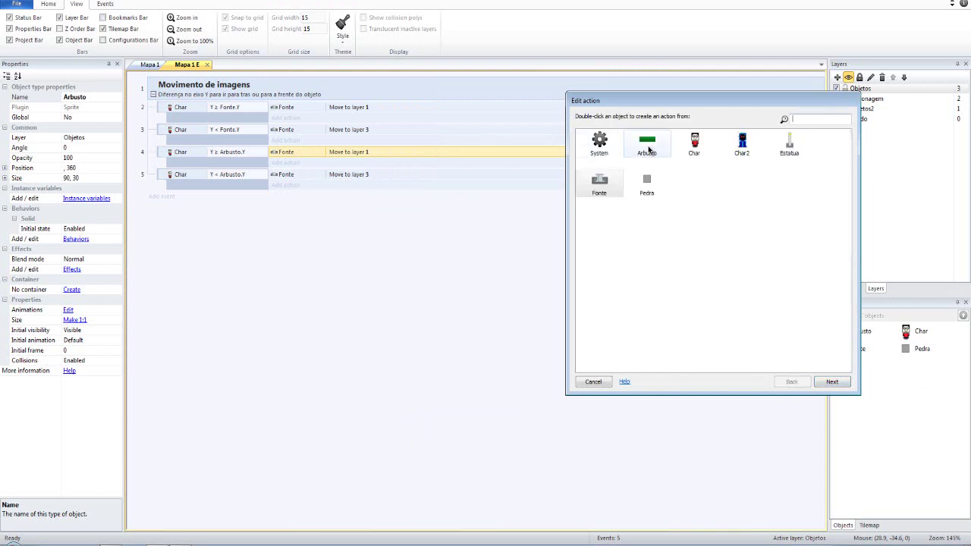
pyautogui.click(831, 384)
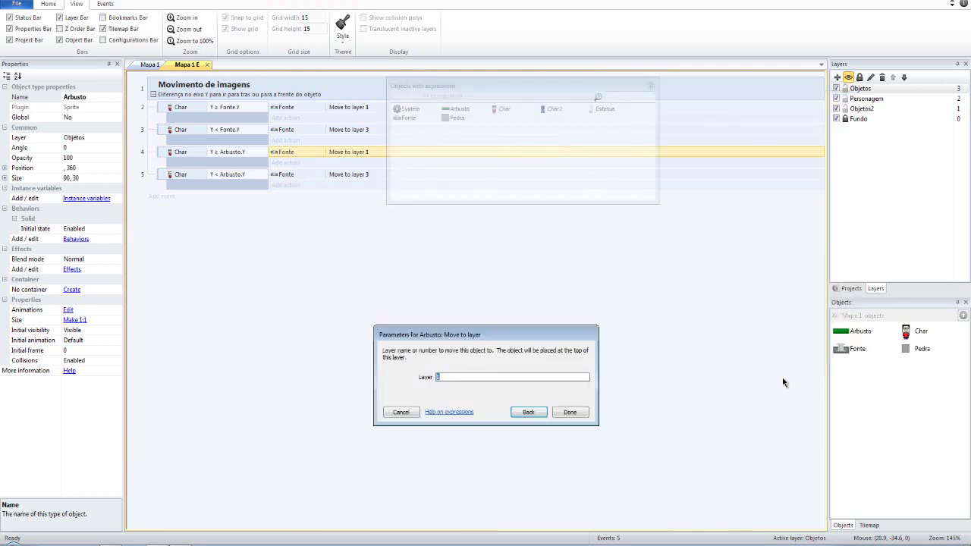
pyautogui.click(570, 412)
# - Change the action of the copied less-than Arbusto.Y event to move Arbusto instead of Fonte to layer 3
pyautogui.doubleClick(340, 175)
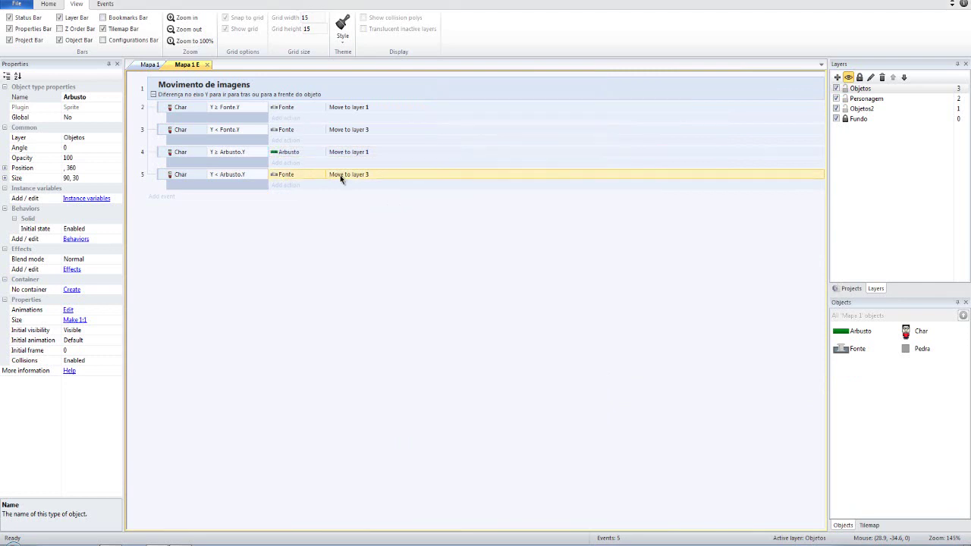
pyautogui.click(529, 412)
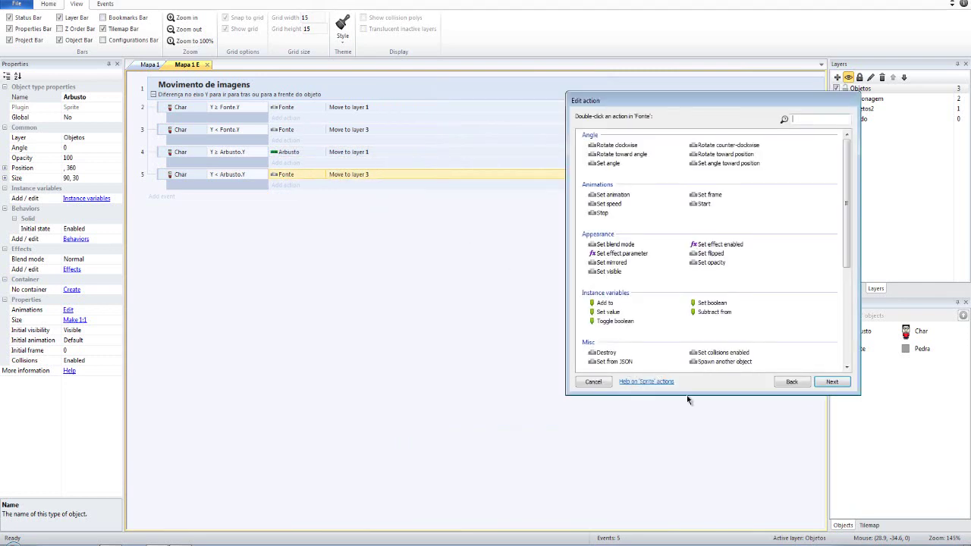
pyautogui.click(784, 383)
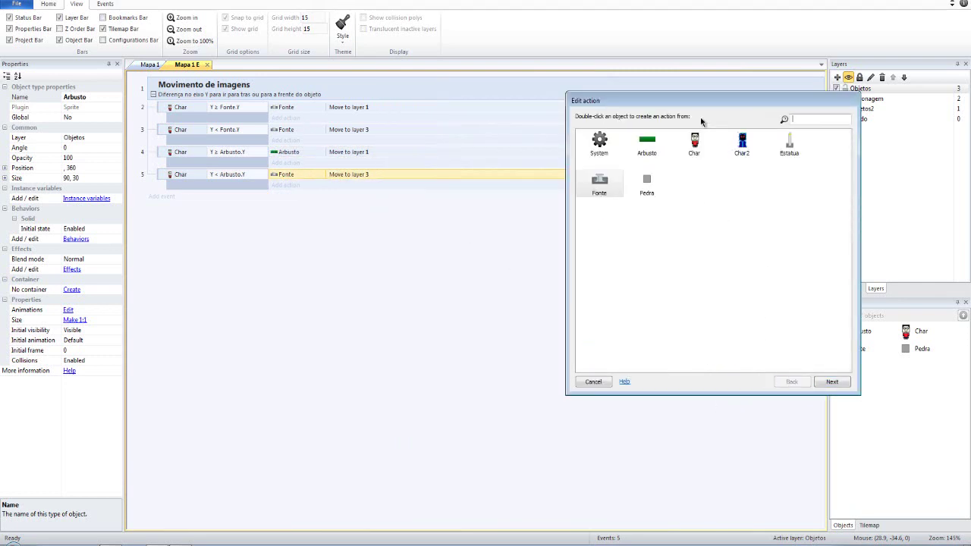
pyautogui.doubleClick(648, 143)
pyautogui.doubleClick(681, 362)
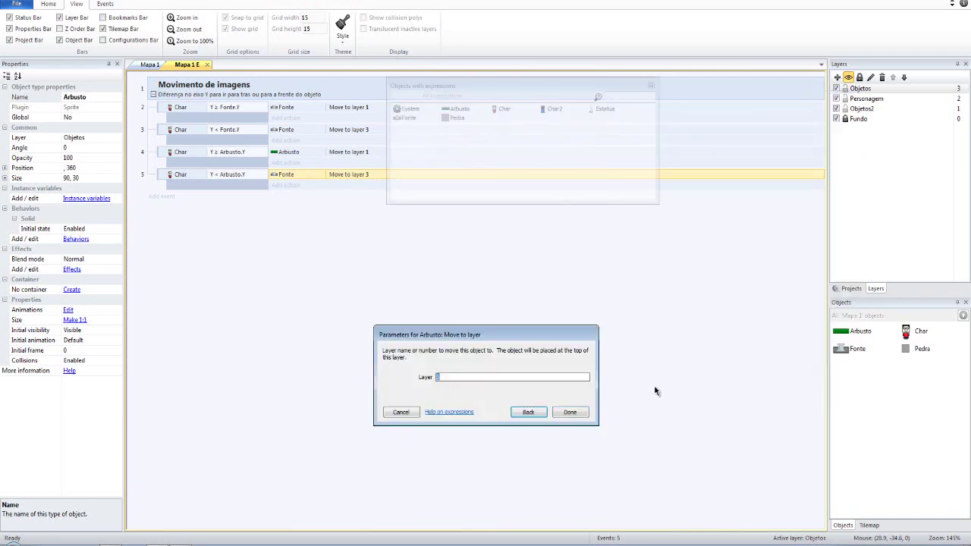
pyautogui.click(570, 413)
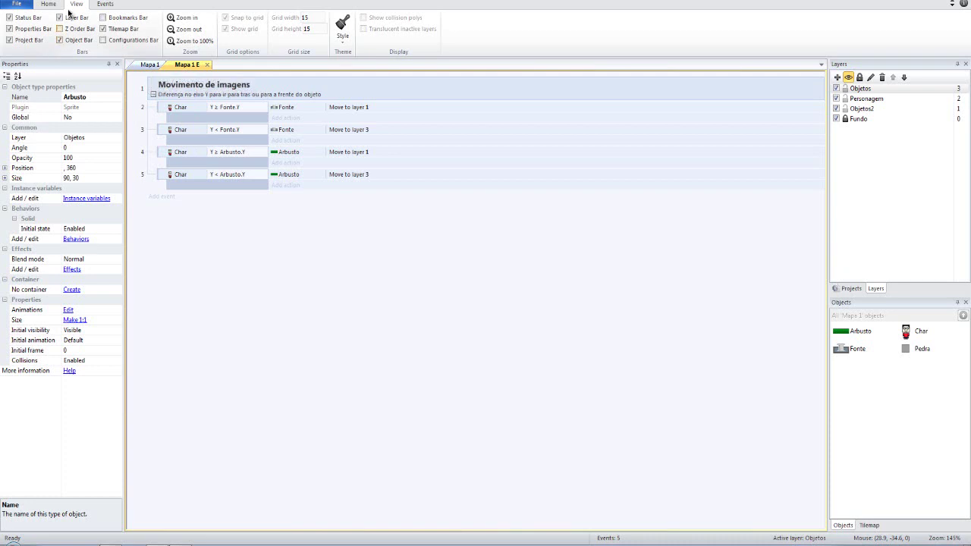
# - Insert a new Sprite object on the Mapa 1 layout and browse for an image file to load into it
pyautogui.click(148, 65)
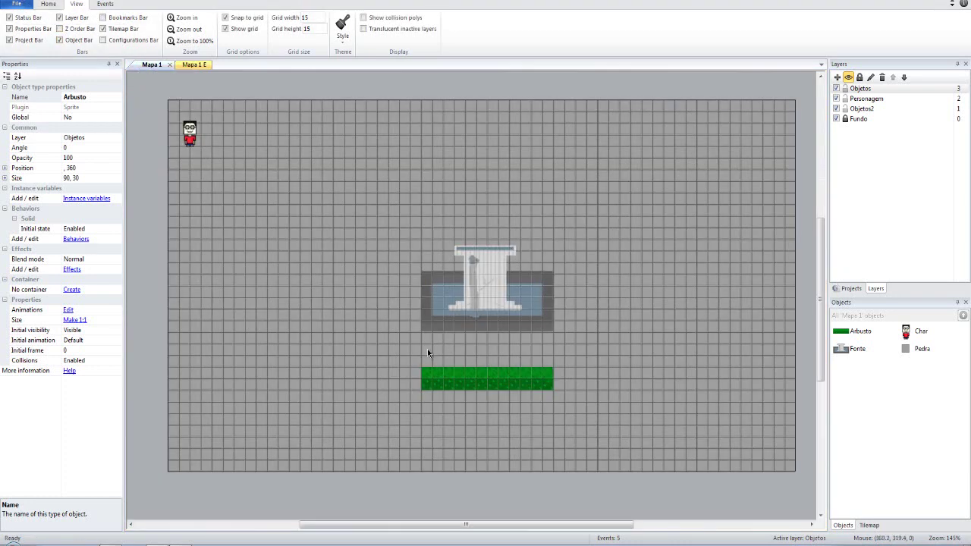
pyautogui.doubleClick(379, 342)
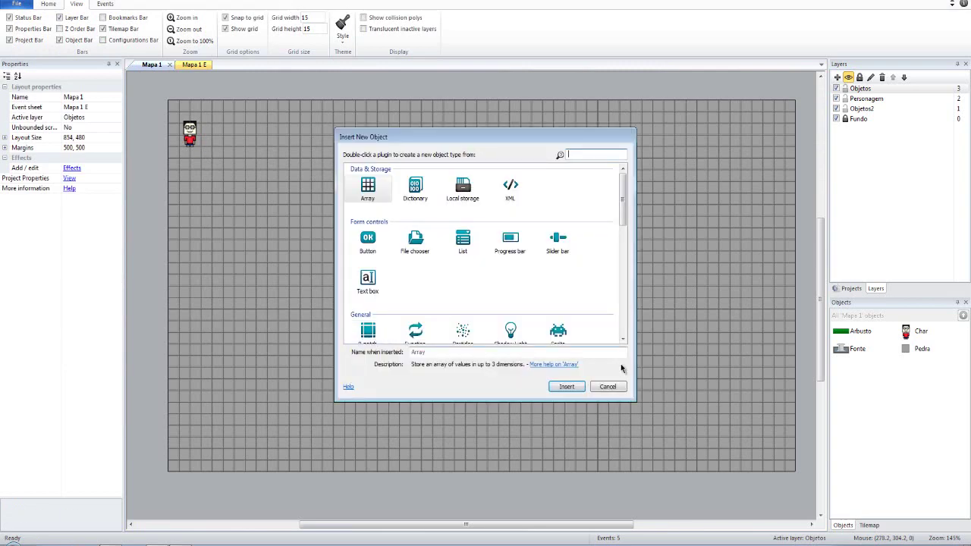
pyautogui.doubleClick(563, 334)
pyautogui.click(291, 262)
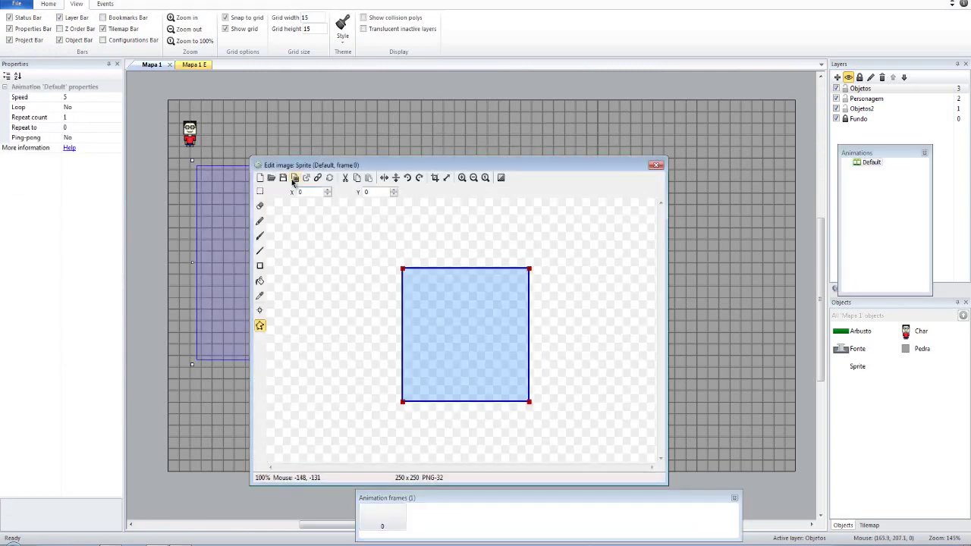
pyautogui.click(270, 177)
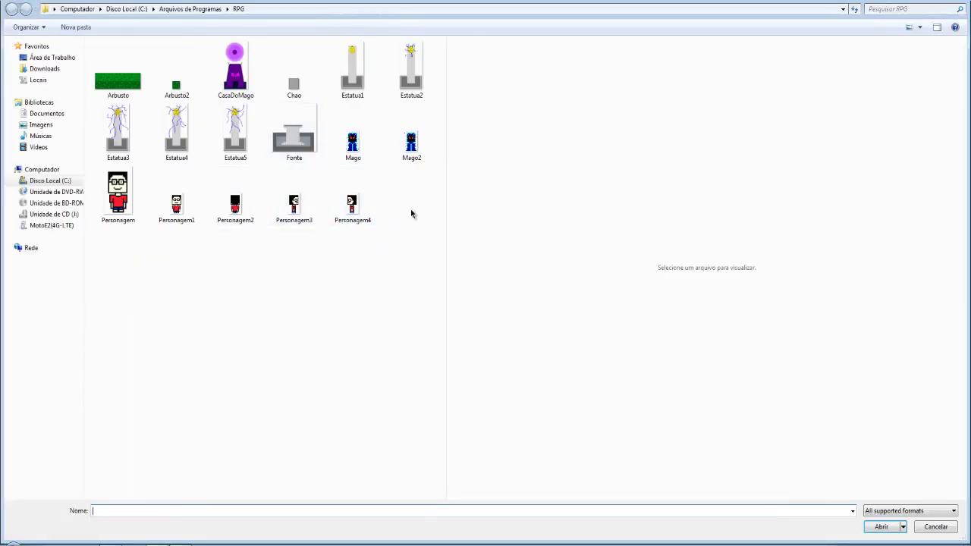
# - Preview the Estatua1 to Estatua5 images in the RPG folder as a frame sequence, going back and forth between them
pyautogui.click(375, 91)
pyautogui.press('Right')
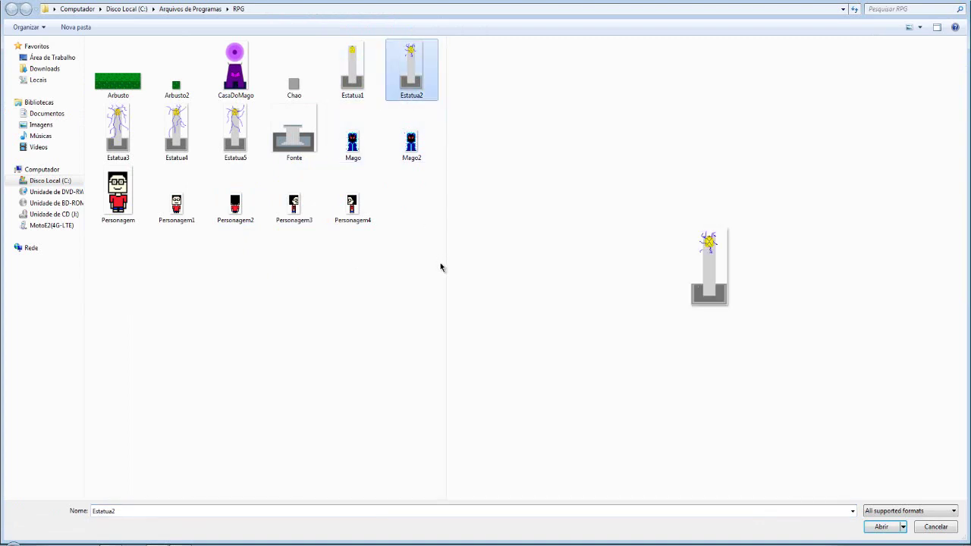
pyautogui.press('Right')
pyautogui.press('Right')
pyautogui.press('Right')
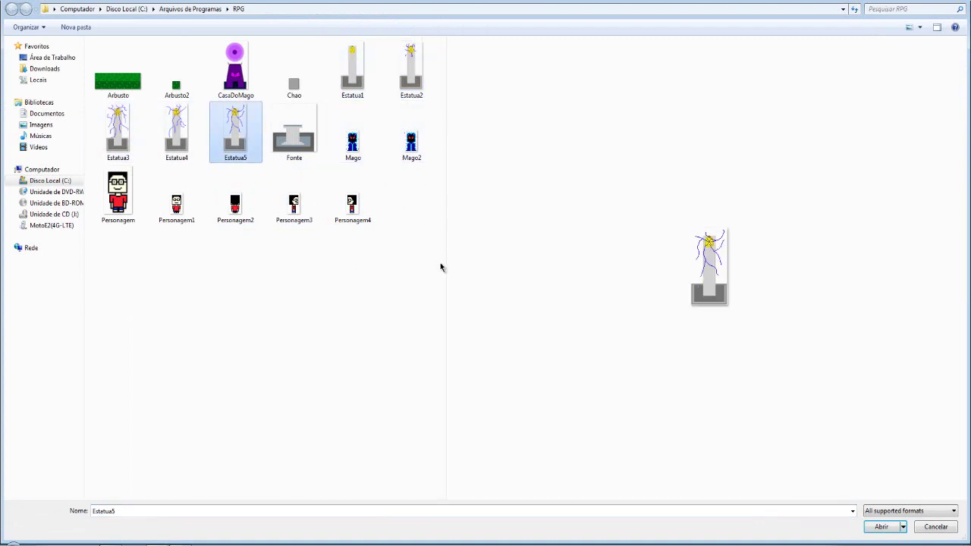
pyautogui.press('Left')
pyautogui.press('Left')
pyautogui.press('Left')
pyautogui.press('Left')
pyautogui.press('Left')
pyautogui.press('Right')
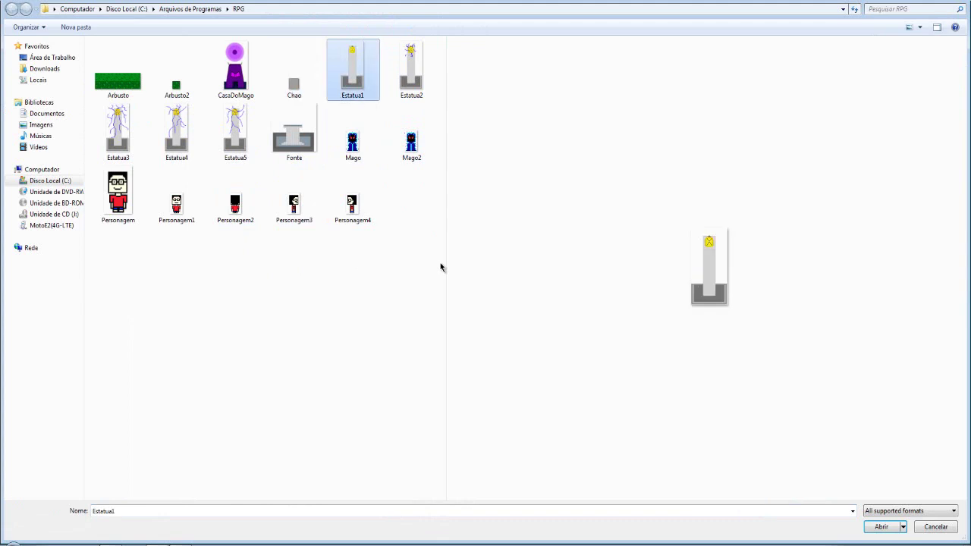
pyautogui.press('Right')
pyautogui.press('Right')
pyautogui.press('Right')
pyautogui.press('Right')
pyautogui.press('Left')
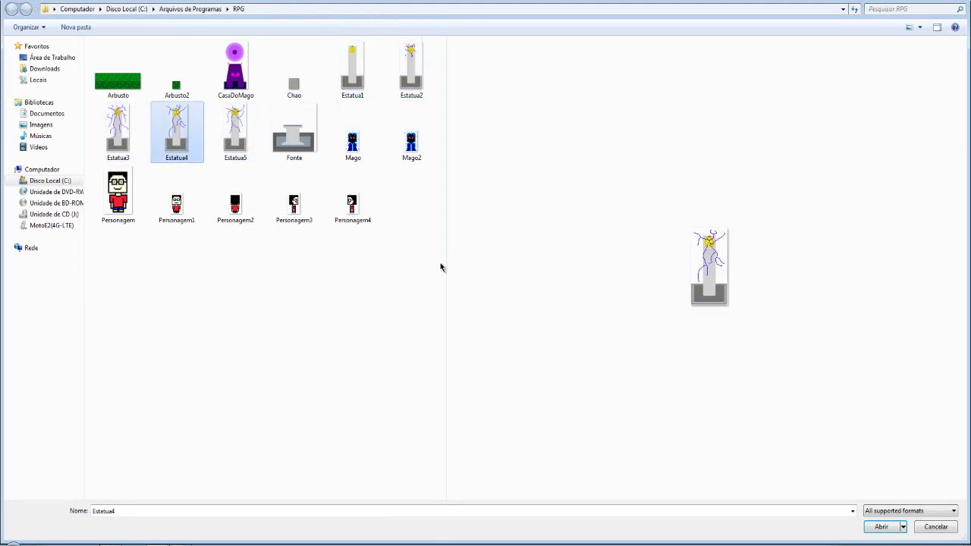
pyautogui.press('Left')
pyautogui.press('Left')
pyautogui.press('Left')
pyautogui.press('Right')
pyautogui.press('Right')
pyautogui.press('Right')
pyautogui.press('Right')
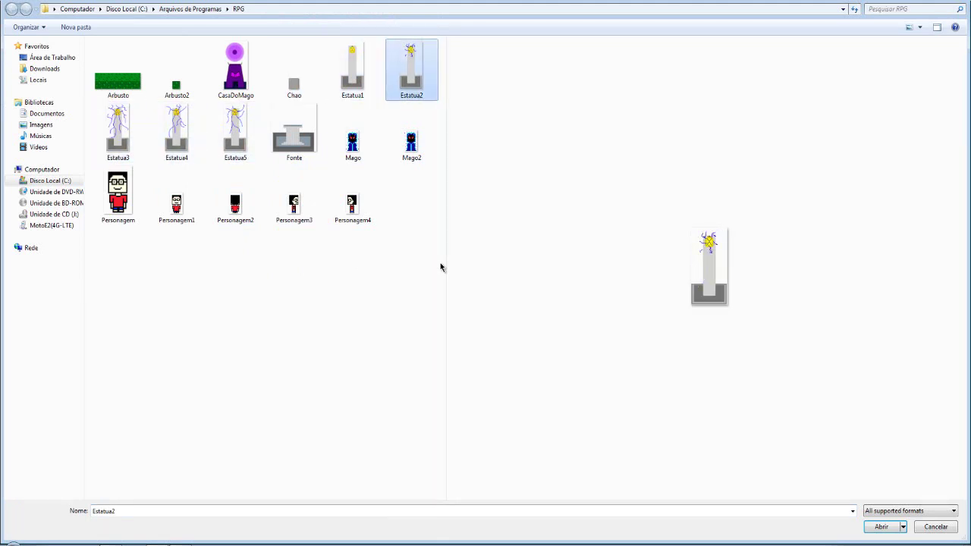
pyautogui.press('Left')
pyautogui.press('Left')
pyautogui.press('Left')
pyautogui.press('Left')
pyautogui.press('Right')
pyautogui.press('Right')
pyautogui.press('Right')
pyautogui.press('Right')
pyautogui.press('Right')
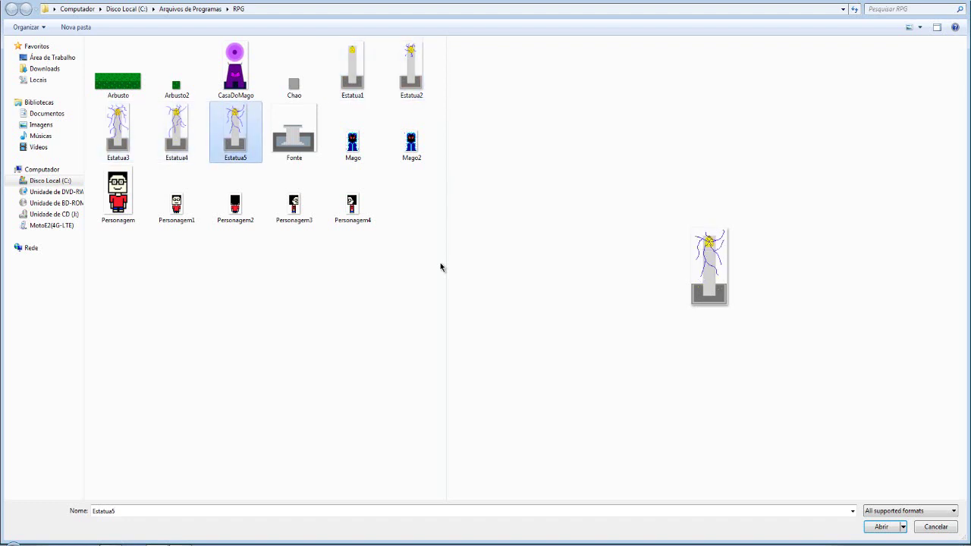
pyautogui.press('Left')
pyautogui.press('Left')
pyautogui.press('Left')
pyautogui.press('Left')
pyautogui.press('Left')
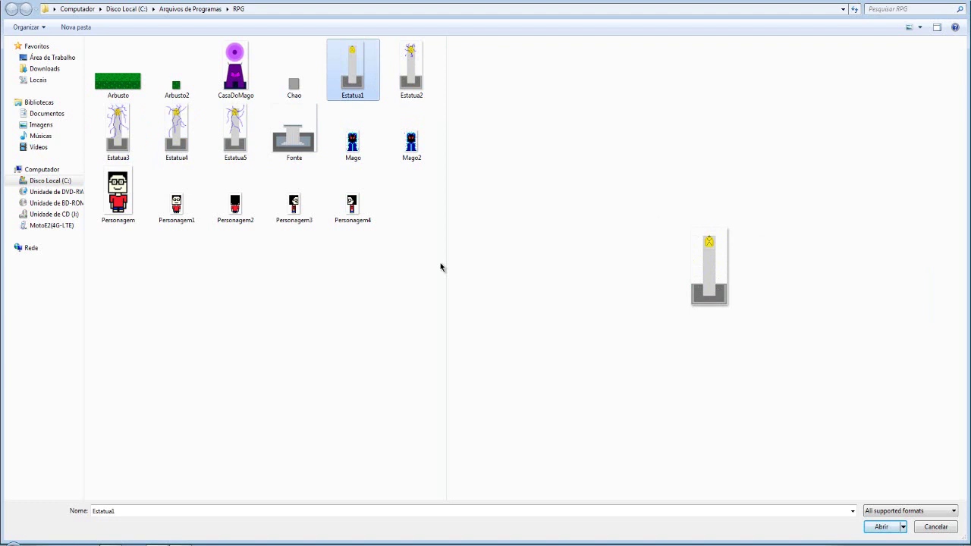
pyautogui.press('Right')
pyautogui.press('Right')
pyautogui.press('Right')
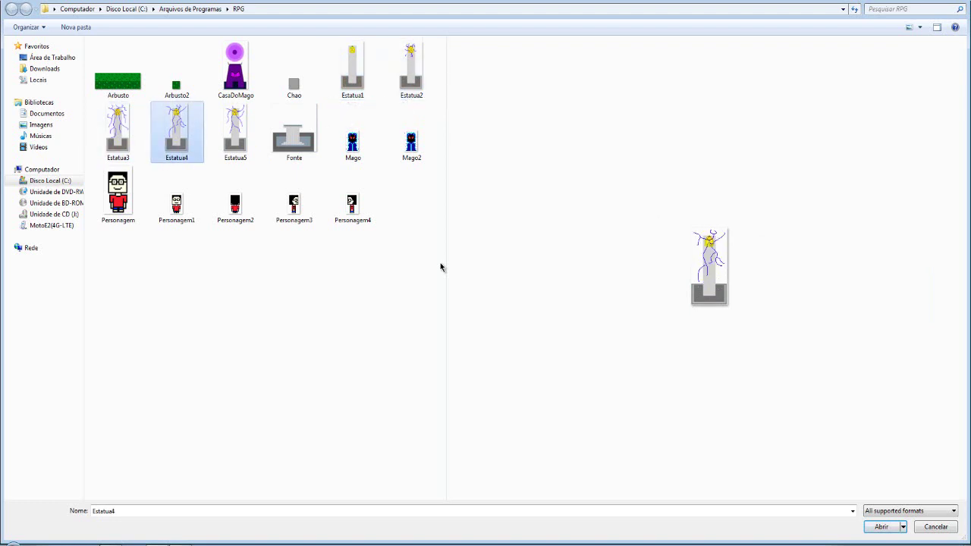
pyautogui.press('Right')
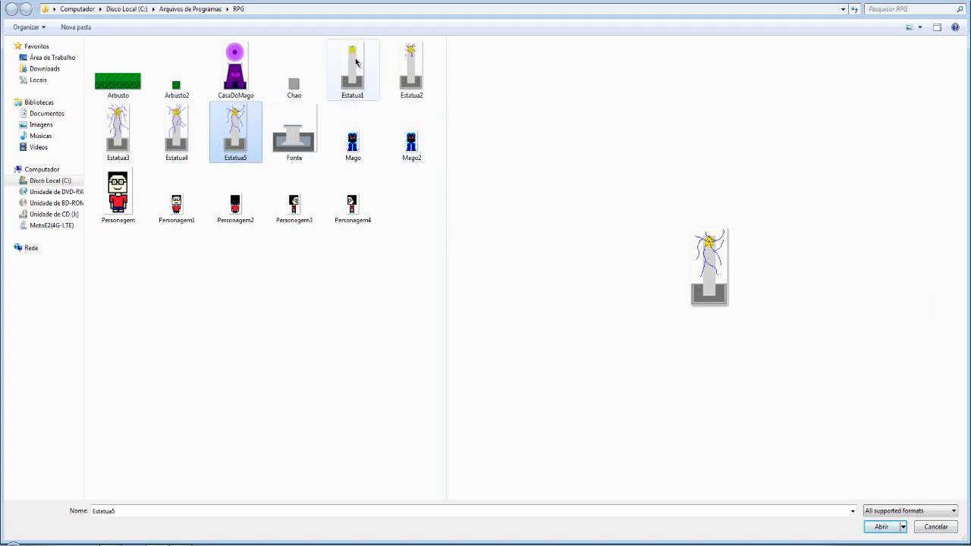
# - Preview the CasaDoMago, Mago and Personagem1 to Personagem4 images, and leave the file selection without loading any
pyautogui.click(242, 90)
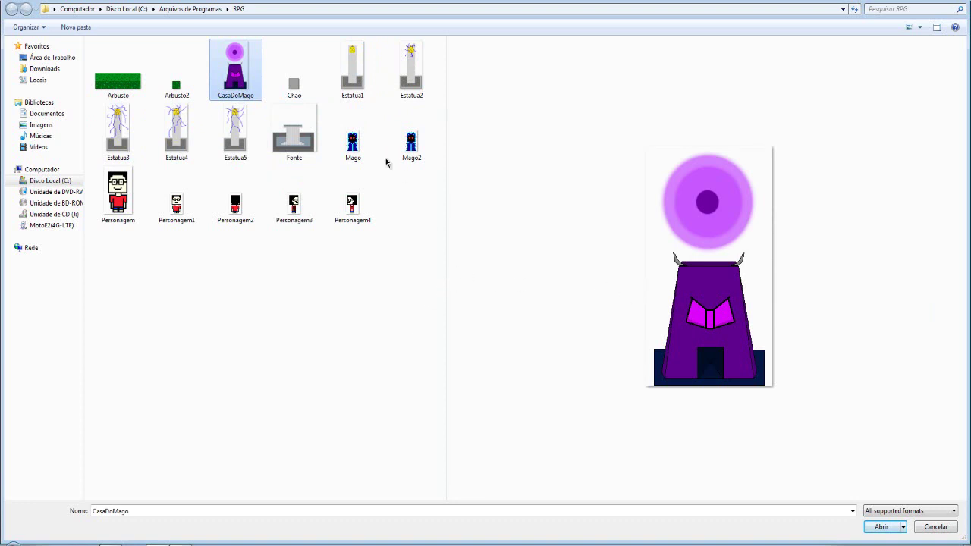
pyautogui.click(371, 152)
pyautogui.click(242, 76)
pyautogui.click(308, 199)
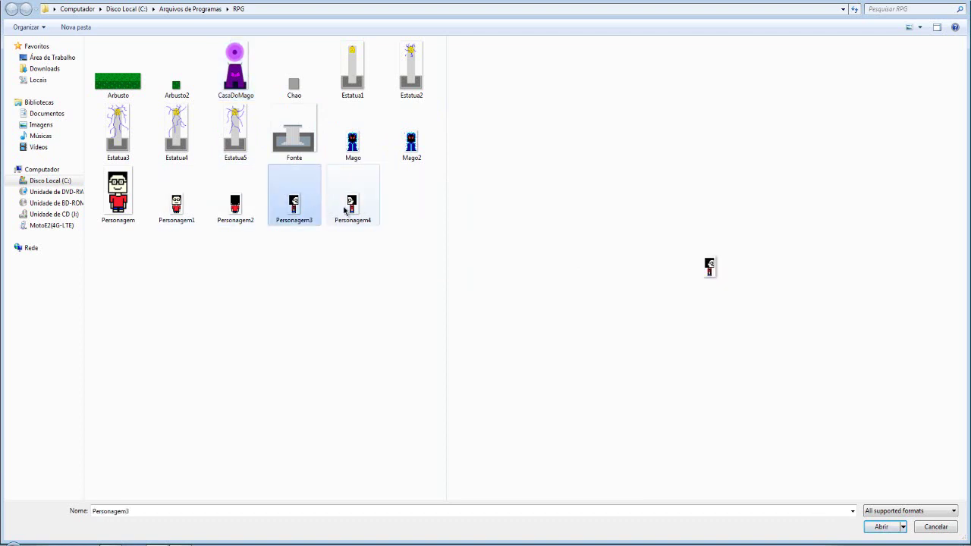
pyautogui.click(353, 203)
pyautogui.click(237, 203)
pyautogui.click(194, 214)
pyautogui.click(244, 209)
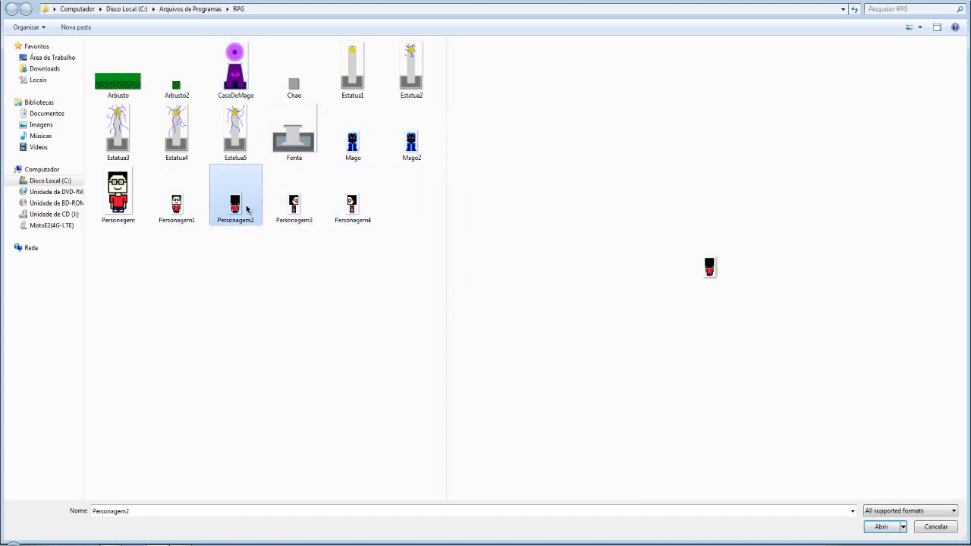
pyautogui.click(307, 209)
pyautogui.click(360, 209)
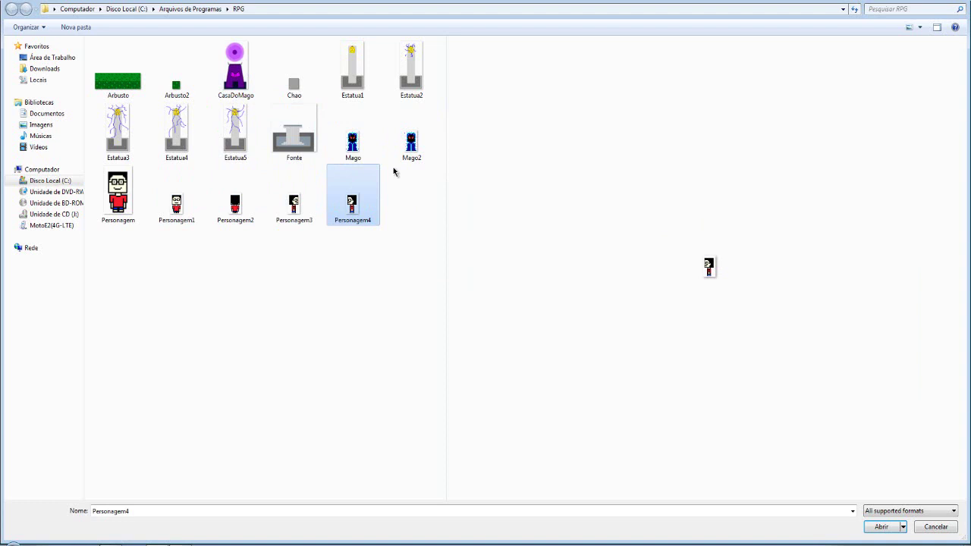
pyautogui.click(362, 136)
pyautogui.click(936, 526)
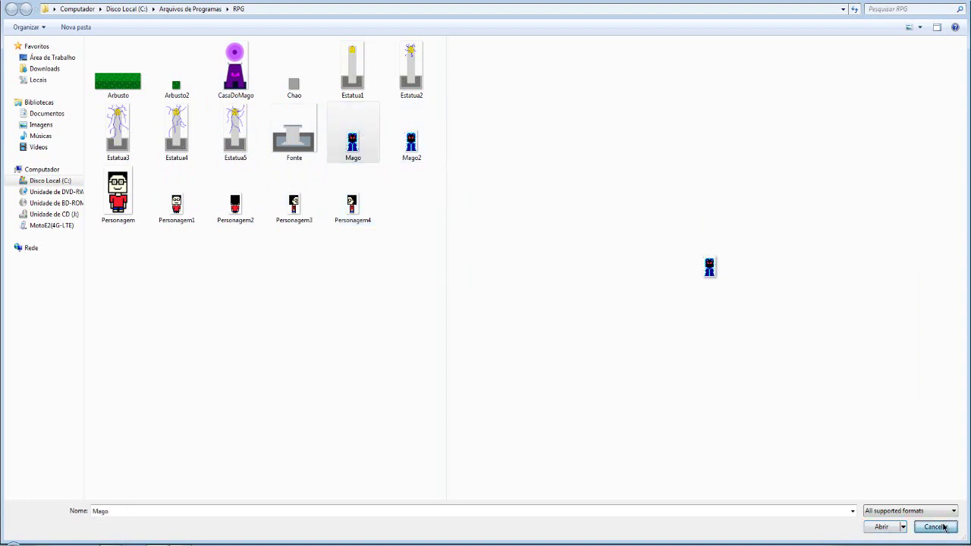
# - Close the image editor and delete the empty Sprite object from the project
pyautogui.click(655, 166)
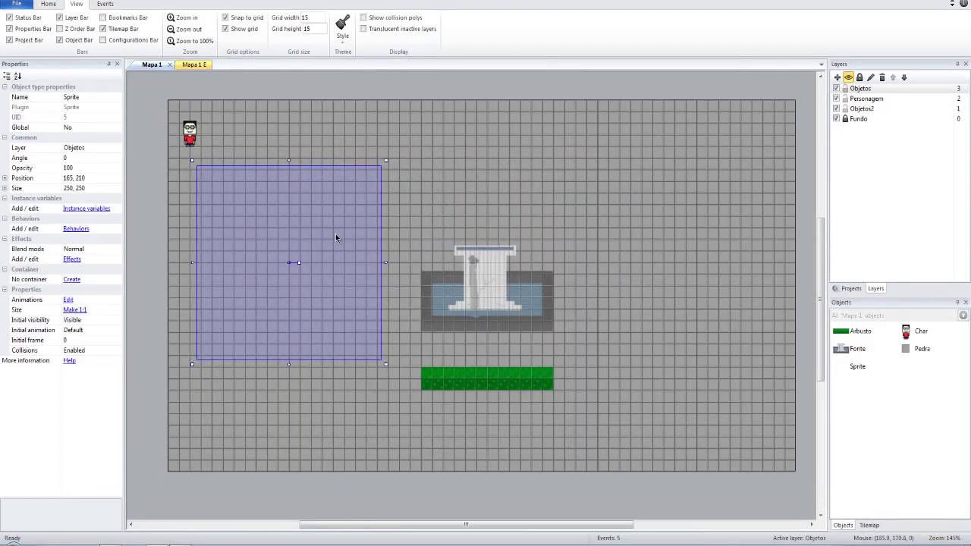
pyautogui.click(857, 367)
pyautogui.press('Delete')
pyautogui.press('Return')
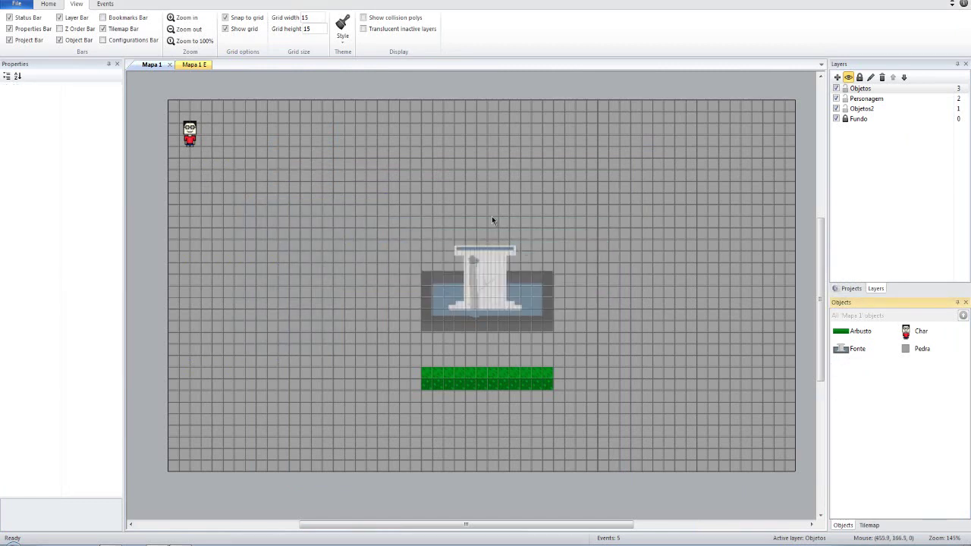
# - Duplicate frame 0 of Char's Default animation and load the Personagem2 image into the new frame
pyautogui.doubleClick(189, 134)
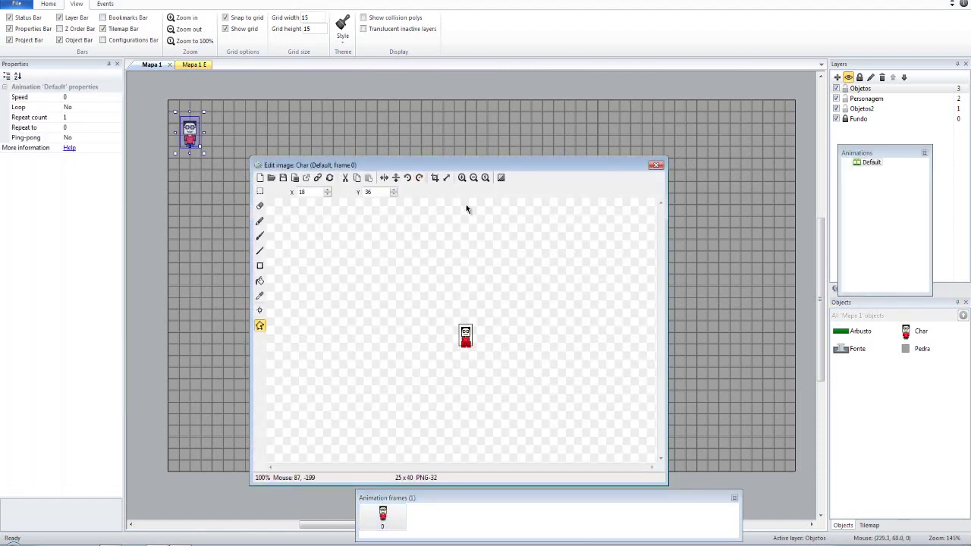
pyautogui.click(463, 178)
pyautogui.click(462, 178)
pyautogui.click(462, 178)
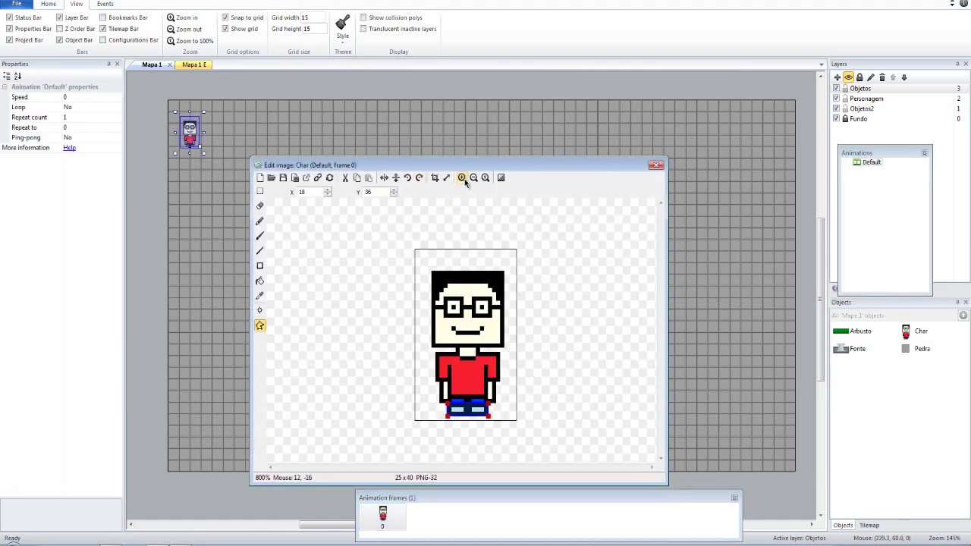
pyautogui.rightClick(392, 514)
pyautogui.click(420, 464)
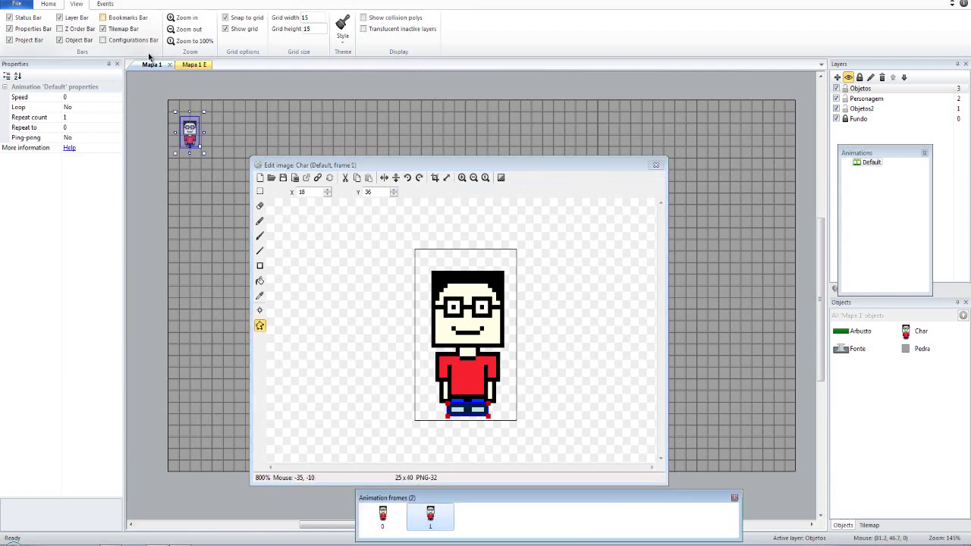
pyautogui.click(272, 178)
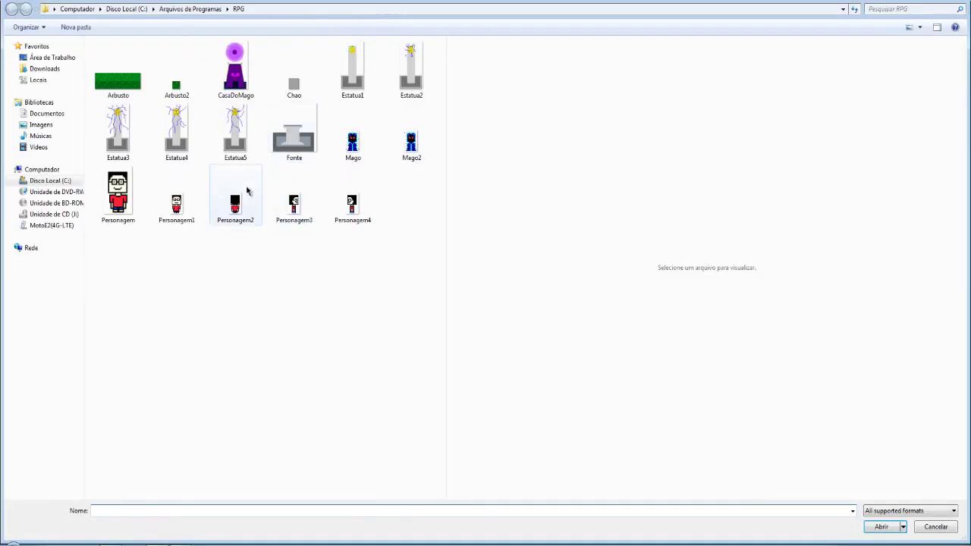
pyautogui.doubleClick(241, 197)
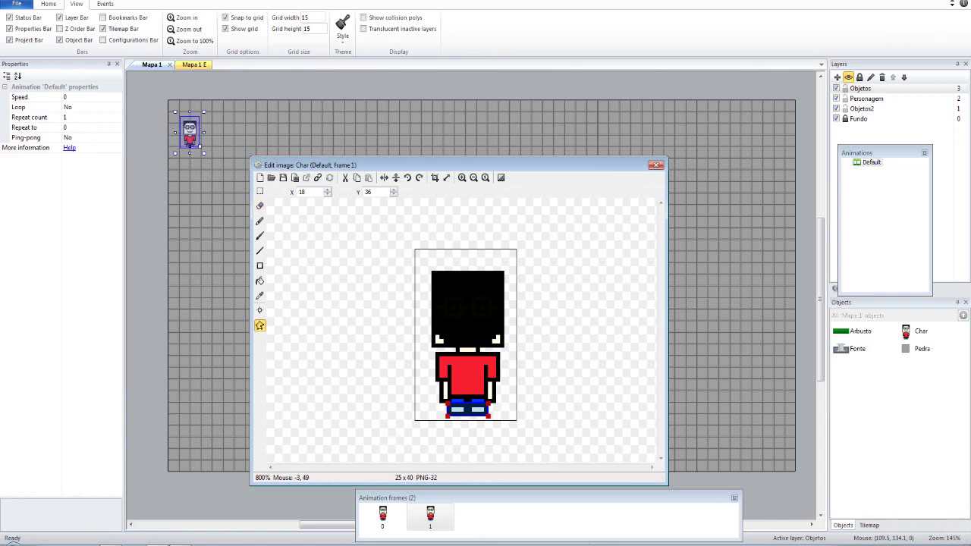
pyautogui.rightClick(471, 518)
pyautogui.click(440, 517)
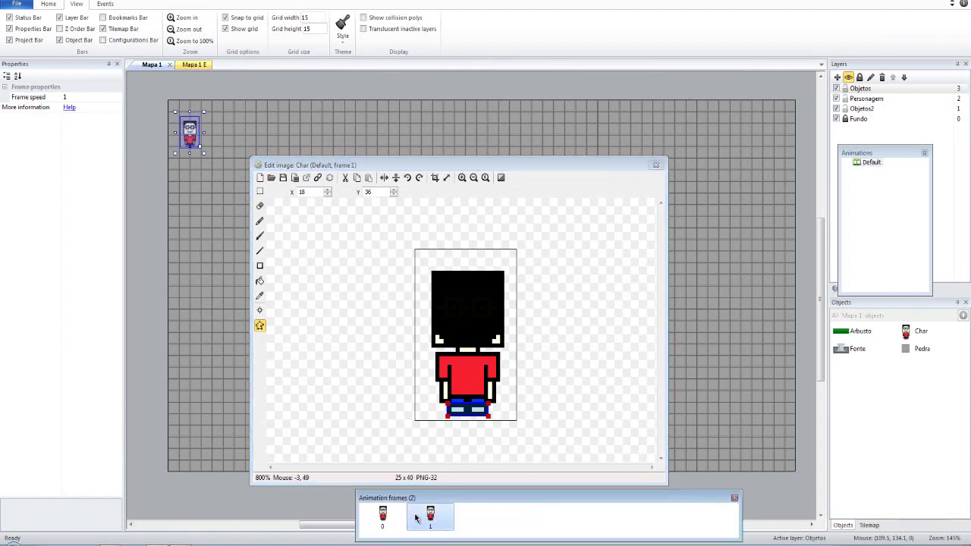
pyautogui.click(383, 516)
pyautogui.click(431, 516)
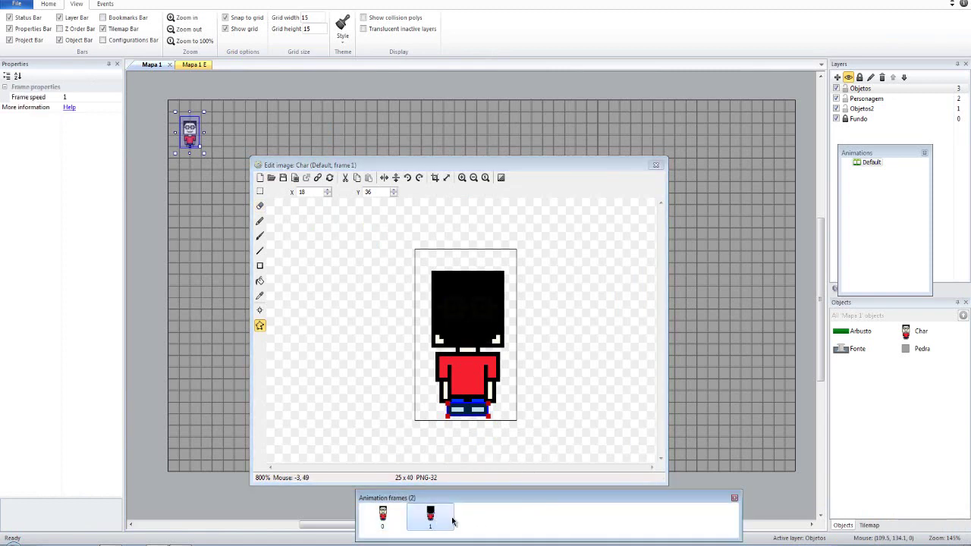
pyautogui.click(271, 177)
pyautogui.click(920, 529)
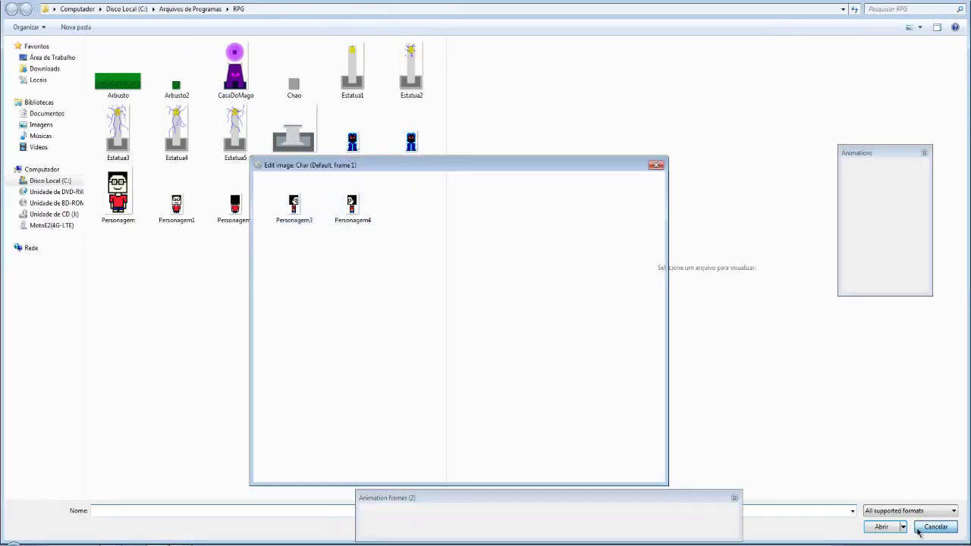
# - Duplicate frame 1 of Char's Default animation and load the Personagem3 image into the new frame 2
pyautogui.rightClick(447, 507)
pyautogui.click(466, 458)
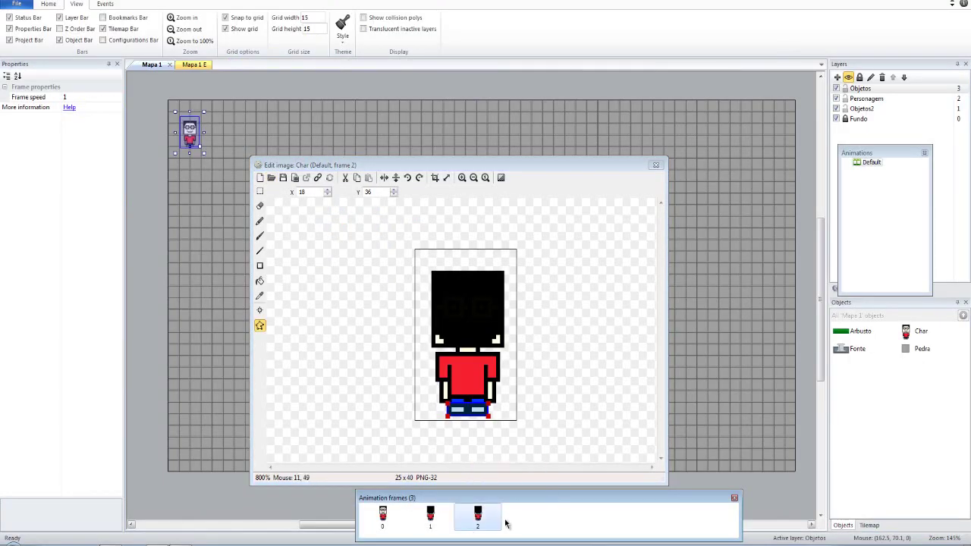
pyautogui.rightClick(506, 524)
pyautogui.click(544, 443)
pyautogui.click(478, 516)
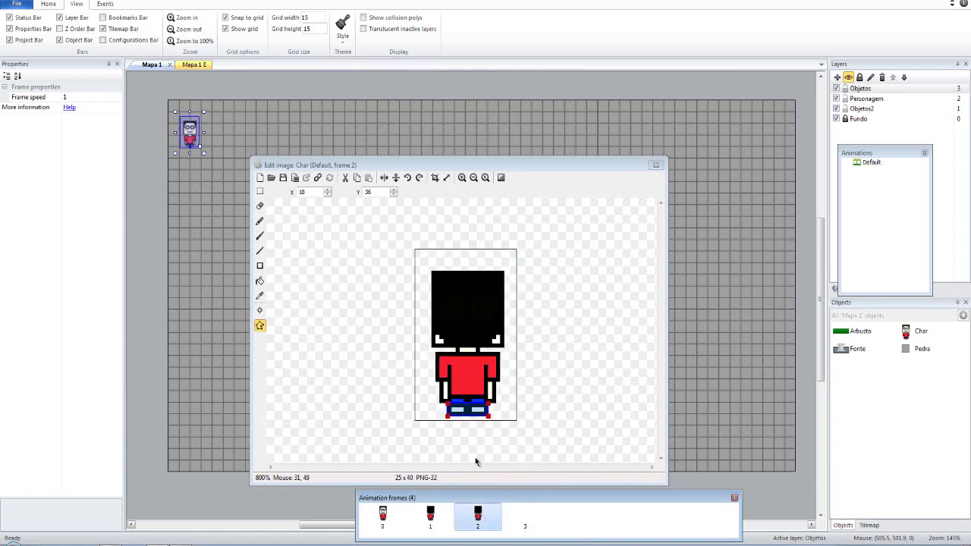
pyautogui.click(271, 178)
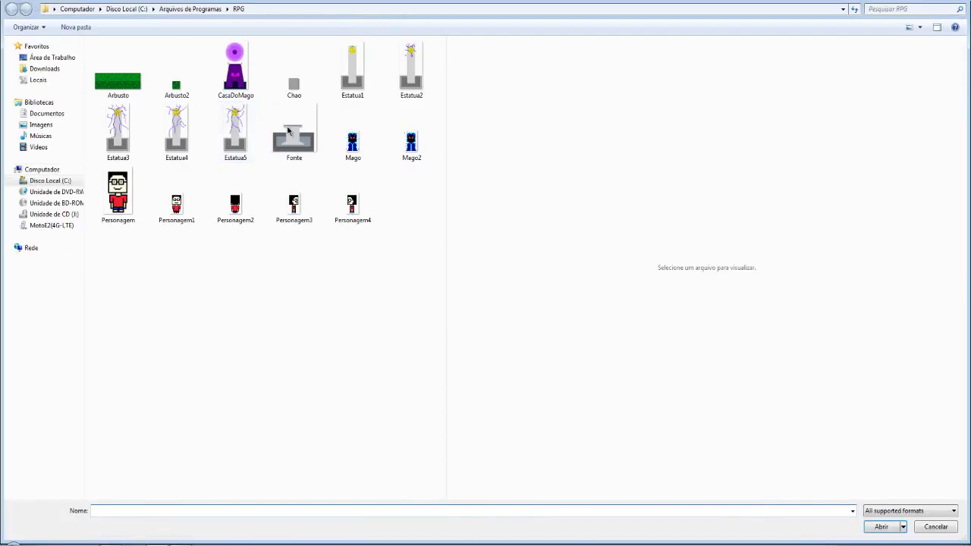
pyautogui.doubleClick(296, 205)
# - Look through frames 0 to 2 and delete the surplus empty frame 3
pyautogui.click(390, 516)
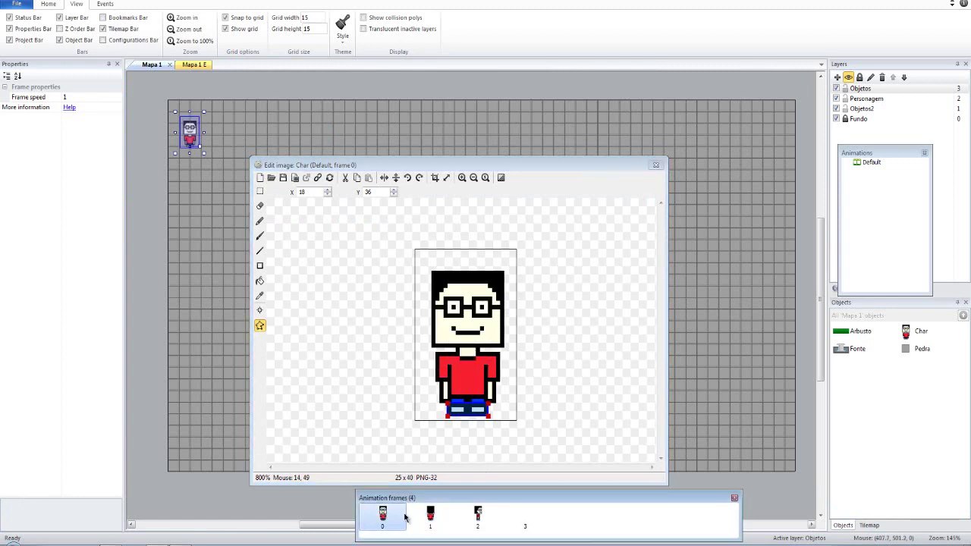
pyautogui.click(430, 516)
pyautogui.click(494, 516)
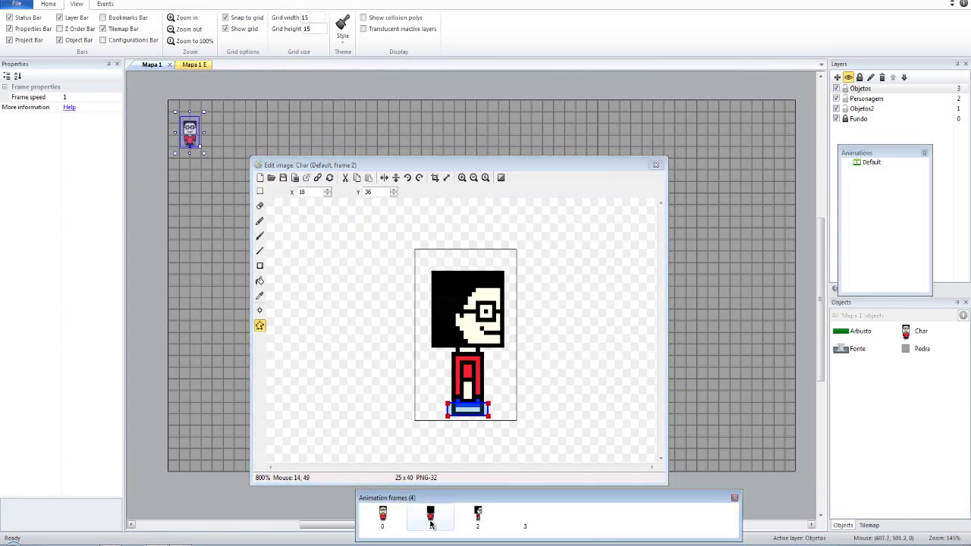
pyautogui.click(443, 517)
pyautogui.click(478, 518)
pyautogui.click(512, 520)
pyautogui.press('Delete')
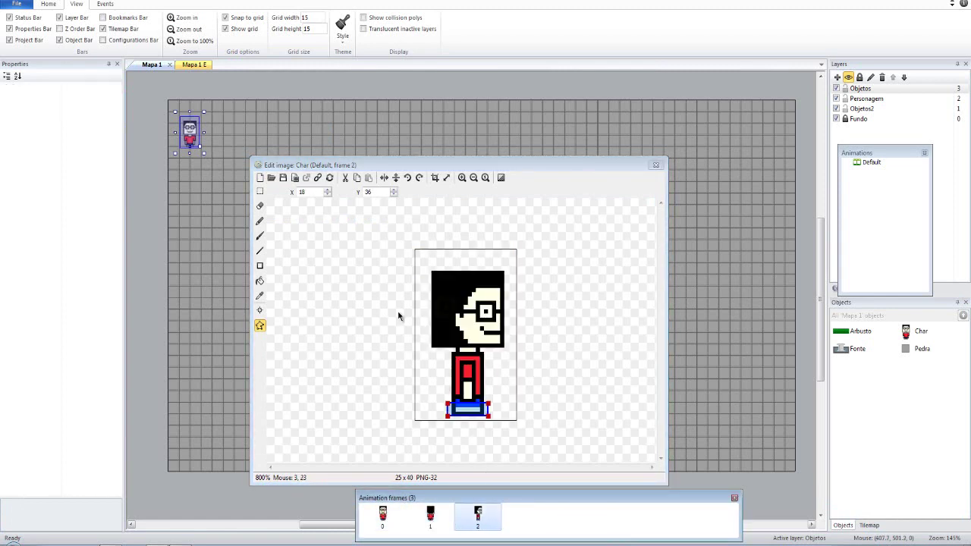
# - Duplicate frame 2 and load the Personagem4 image into the new frame 3
pyautogui.rightClick(478, 516)
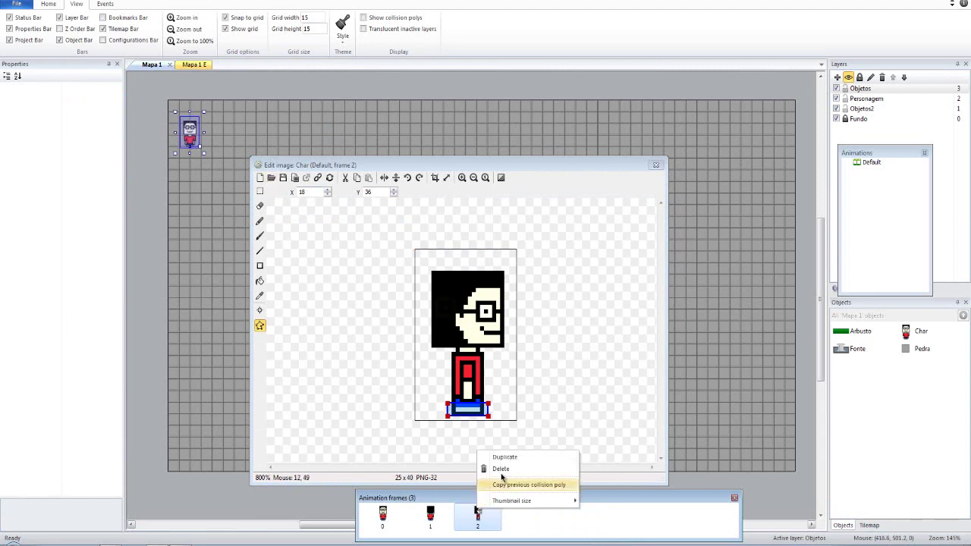
pyautogui.click(494, 463)
pyautogui.click(271, 178)
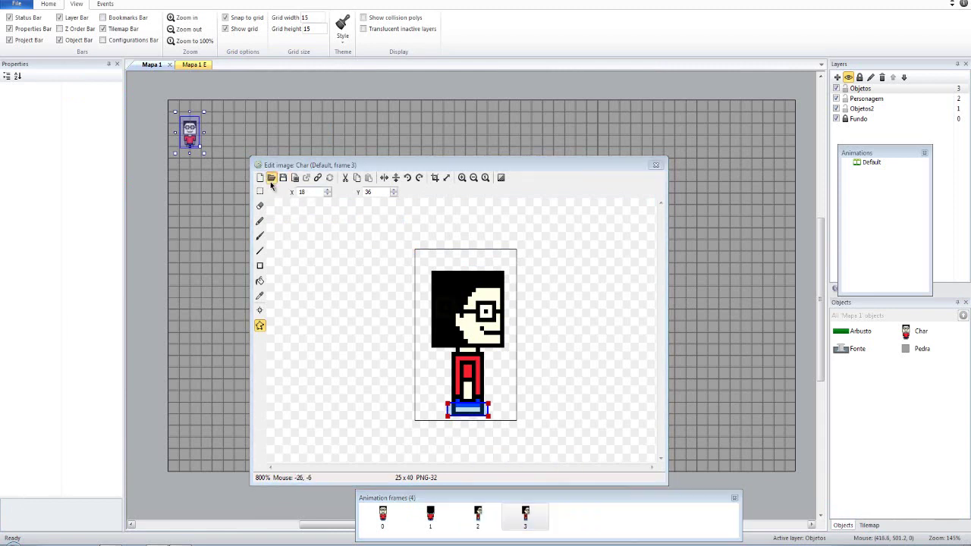
pyautogui.doubleClick(373, 210)
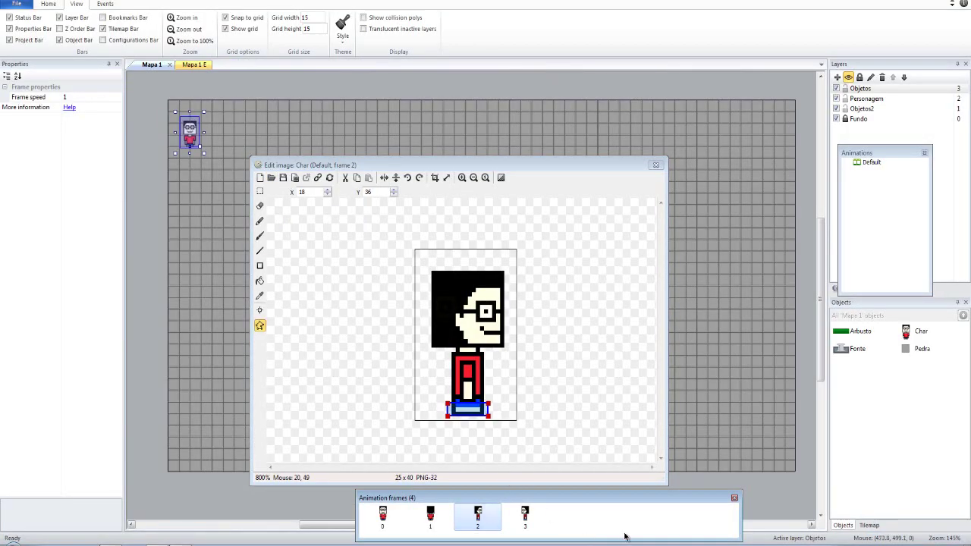
# - Compare the collision polygon's fit around the feet in frames 2 and 3 by alternating between them
pyautogui.click(525, 516)
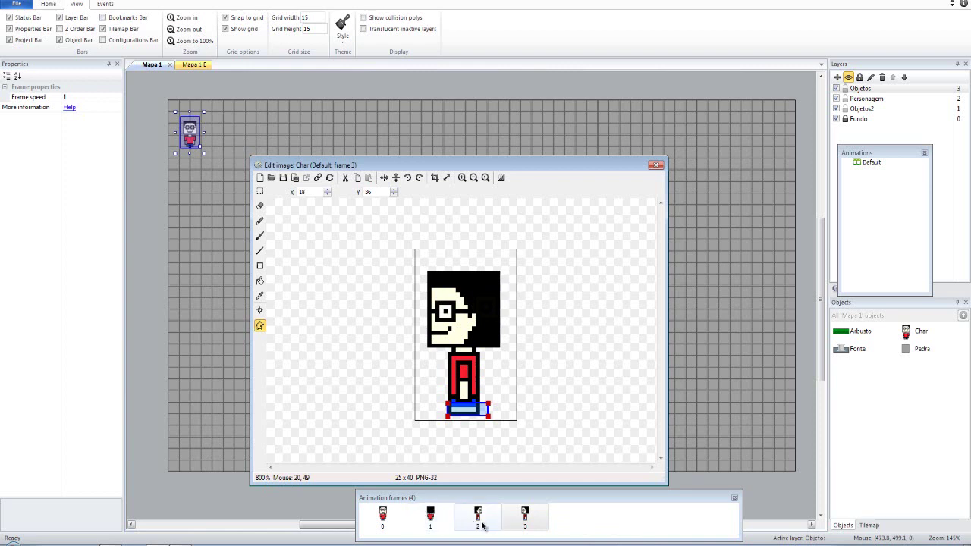
pyautogui.click(490, 523)
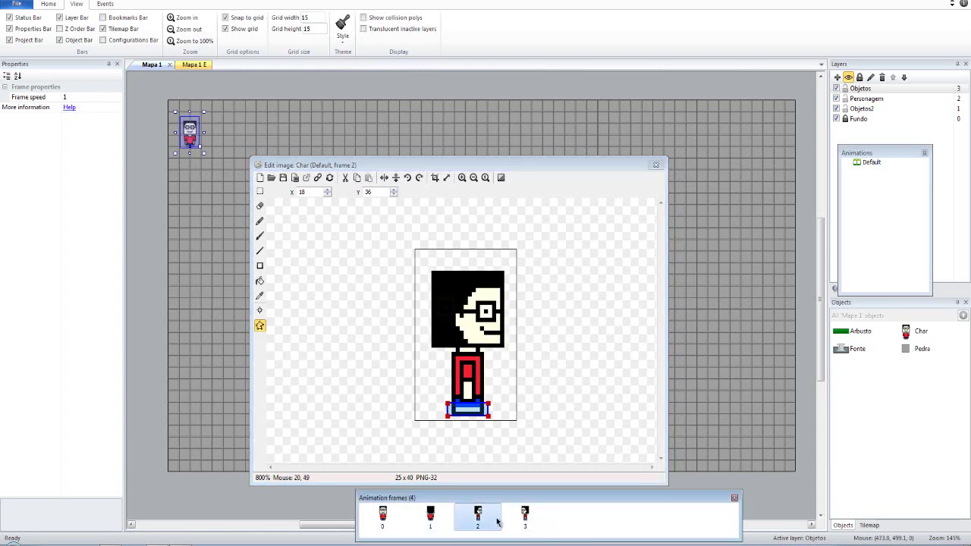
pyautogui.click(531, 525)
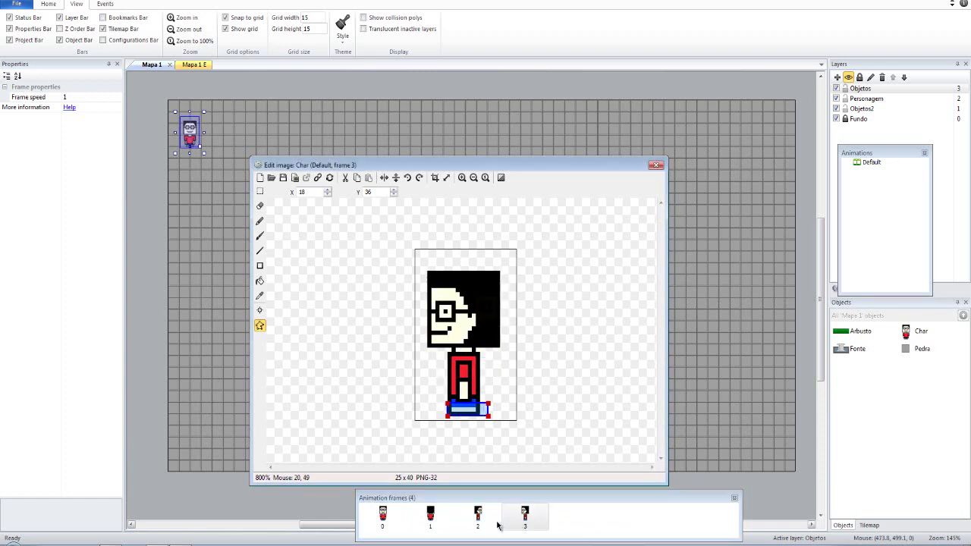
pyautogui.click(479, 519)
pyautogui.click(522, 520)
pyautogui.click(484, 520)
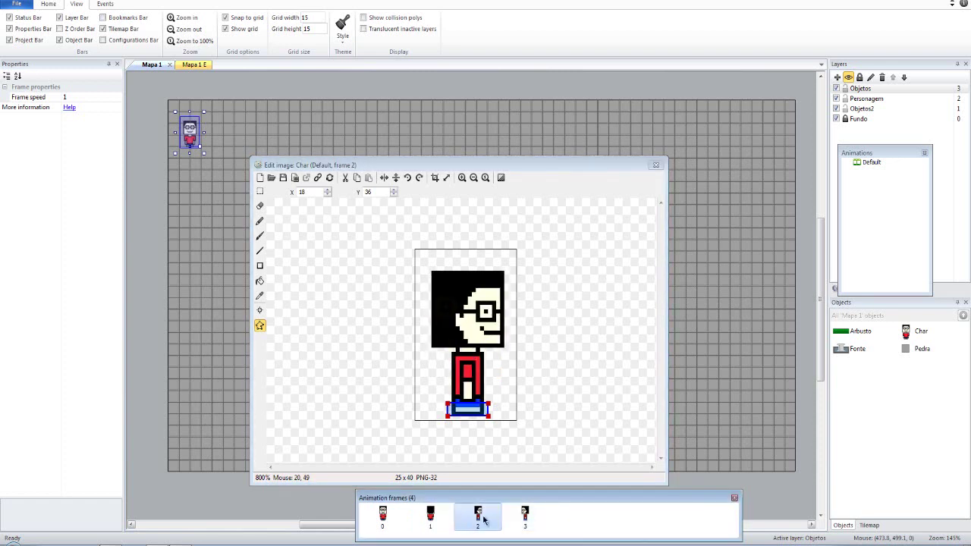
pyautogui.click(522, 519)
pyautogui.click(480, 519)
pyautogui.click(513, 518)
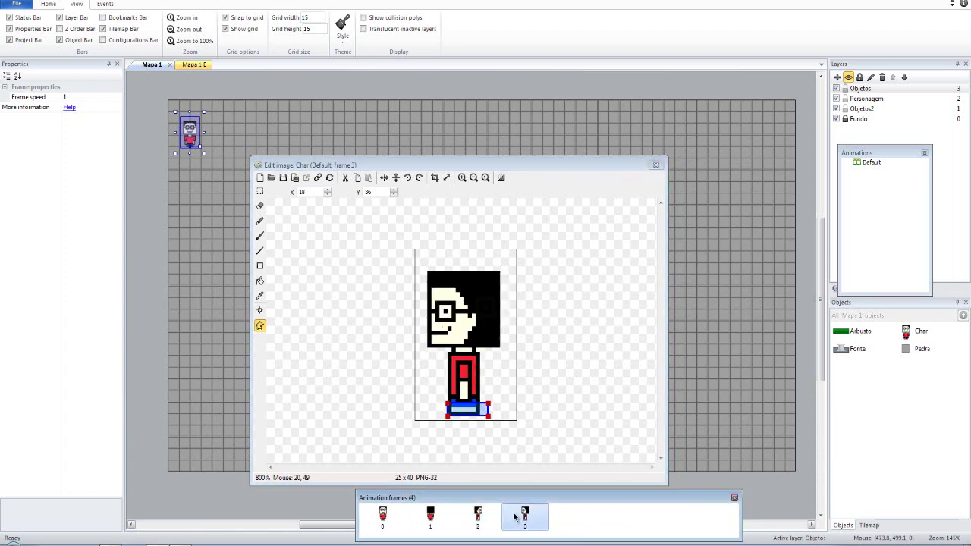
pyautogui.click(480, 519)
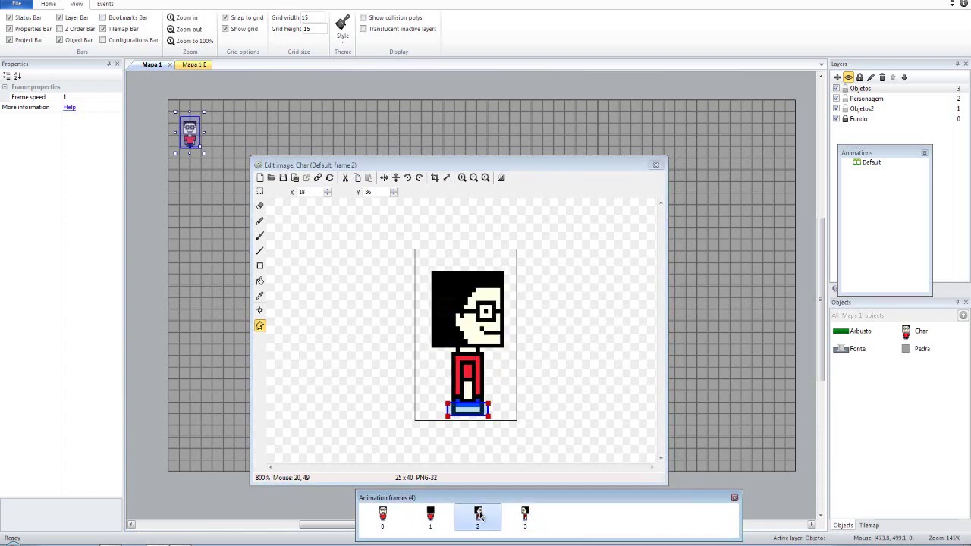
pyautogui.click(522, 518)
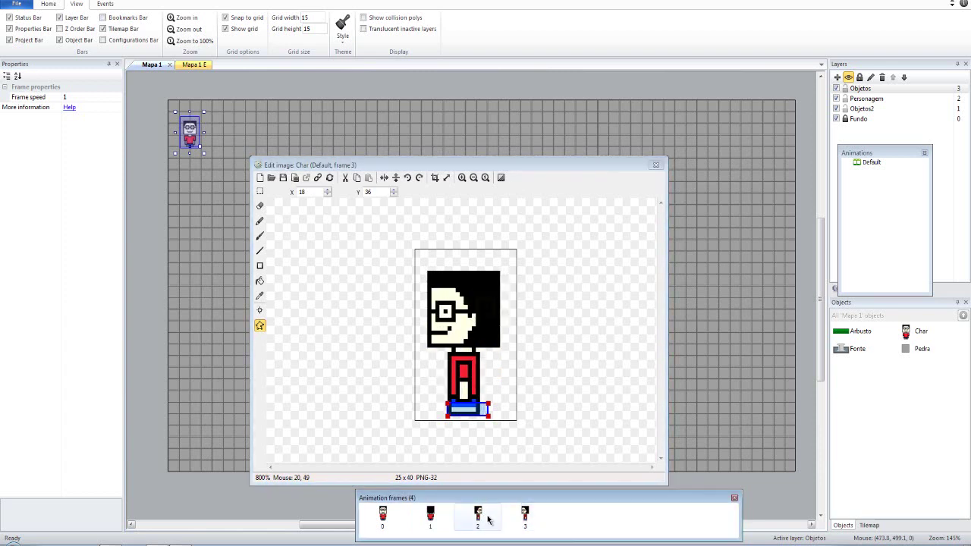
# - Fit the collision polygons to the shoes, ending at X 16 in frame 3 and spanning X 9 to 17 in frame 2
pyautogui.click(486, 405)
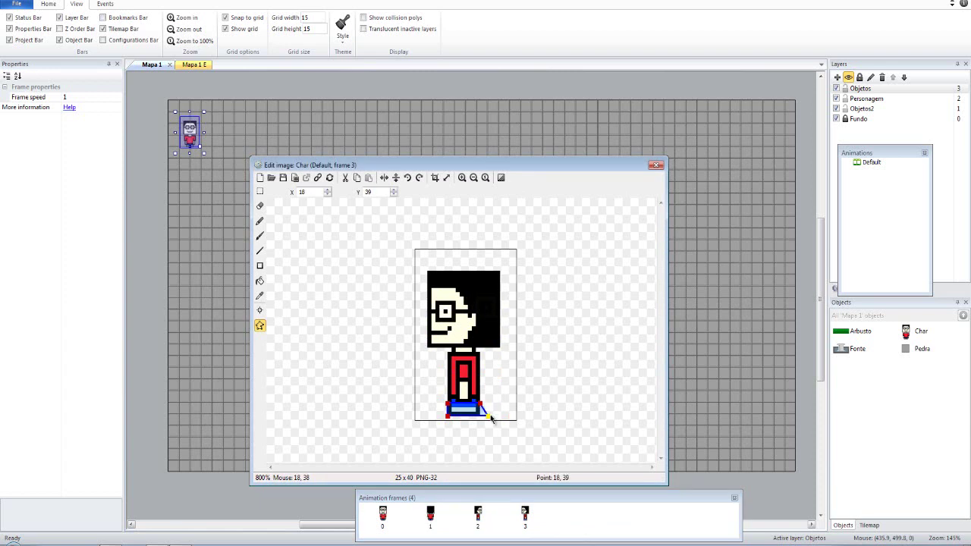
pyautogui.click(505, 504)
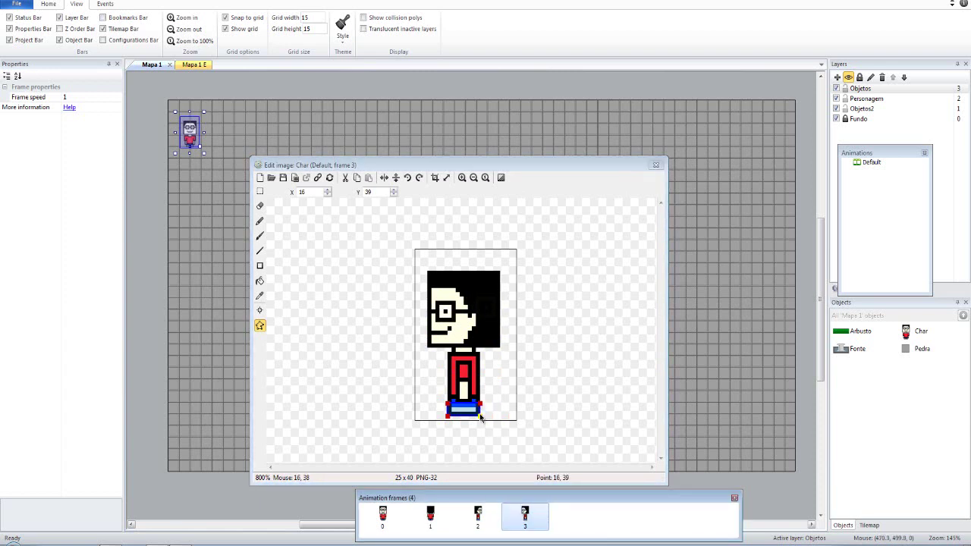
pyautogui.click(478, 515)
pyautogui.click(487, 406)
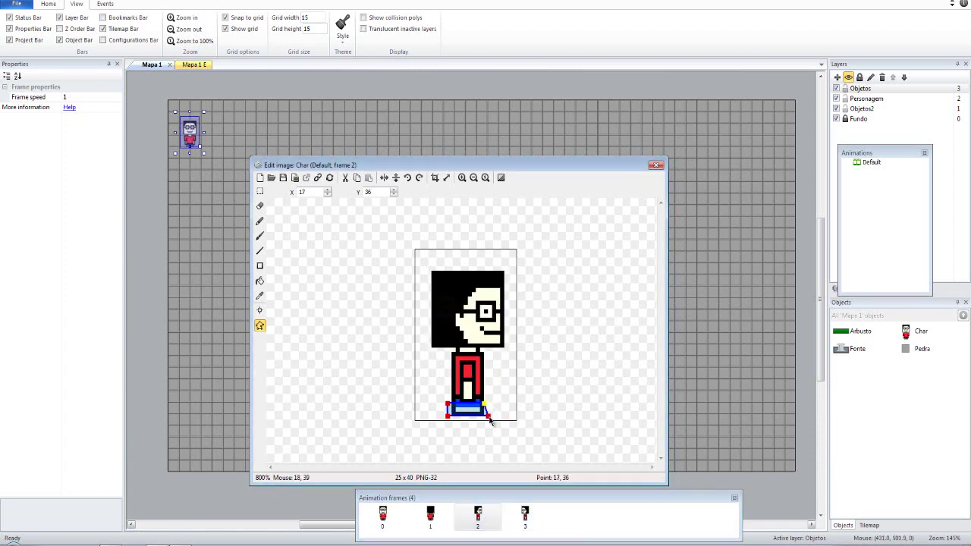
pyautogui.click(448, 414)
pyautogui.click(453, 406)
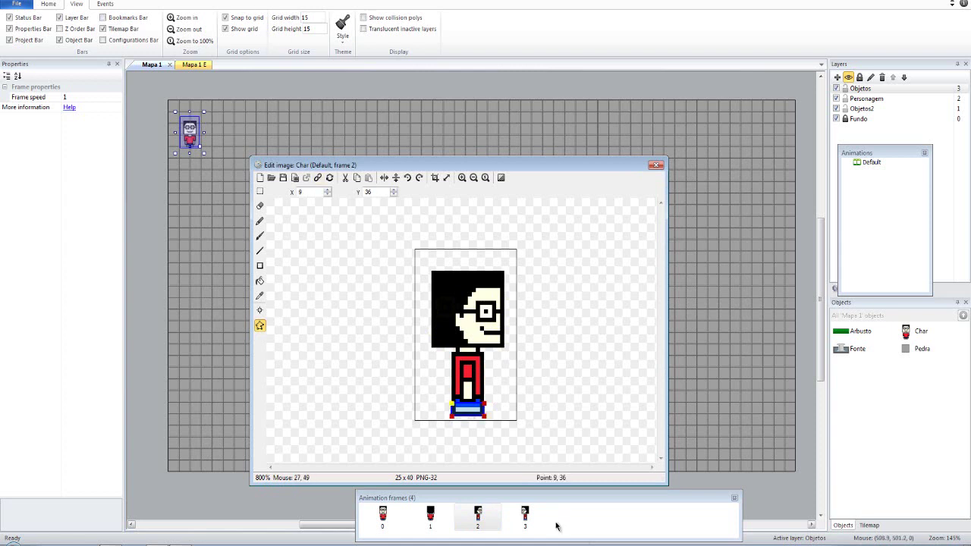
# - Check the collision polygons of frames 0 to 3 one after another
pyautogui.click(383, 515)
pyautogui.click(431, 516)
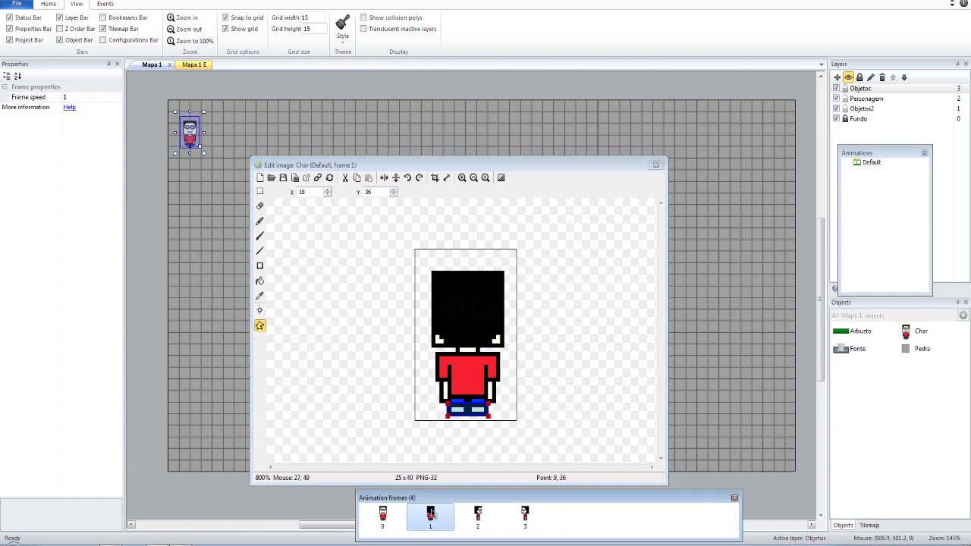
pyautogui.click(477, 516)
pyautogui.click(525, 516)
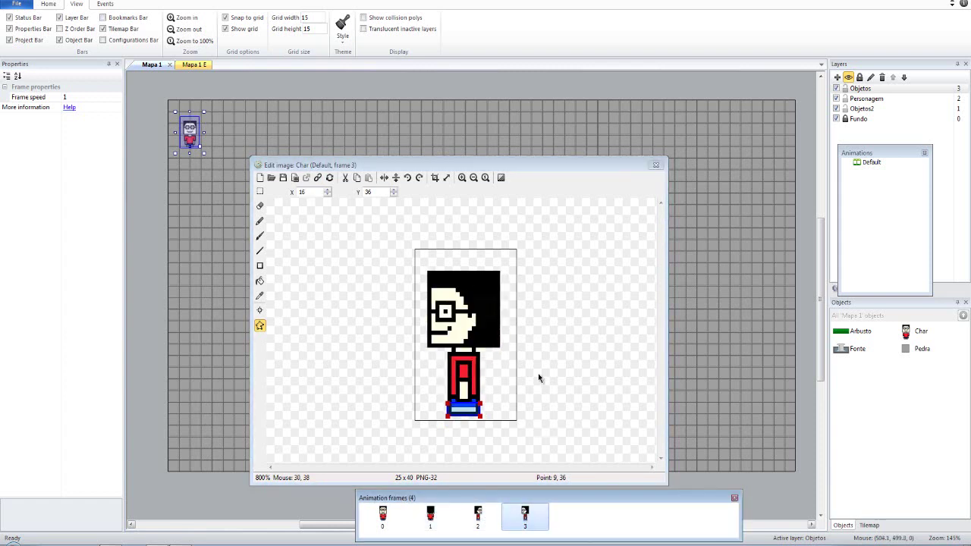
# - Check the Default animation's speed property, close Char's image editor and deselect the character in the layout
pyautogui.click(871, 162)
pyautogui.click(77, 96)
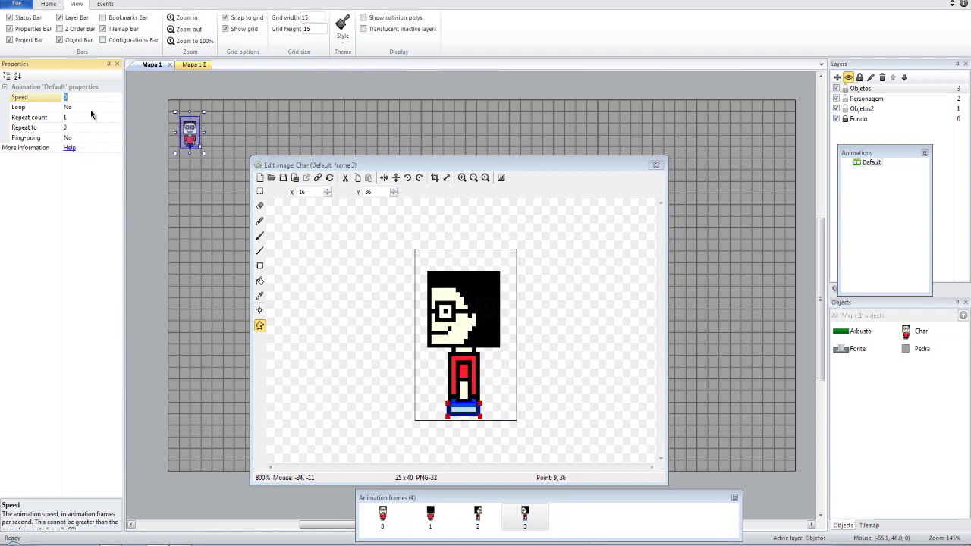
pyautogui.click(656, 165)
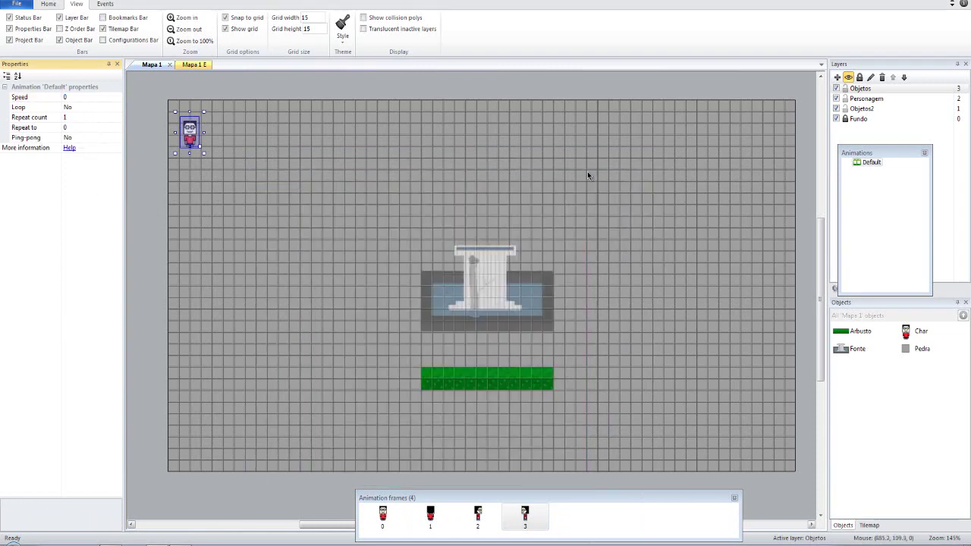
pyautogui.click(177, 83)
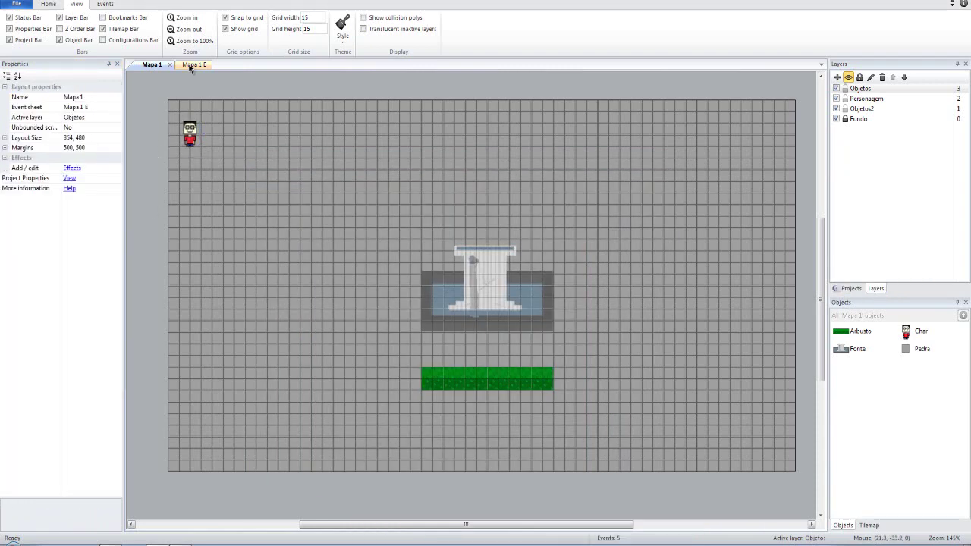
# - Open the Mapa 1 E event sheet and collapse the Movimento de imagens group
pyautogui.click(193, 65)
pyautogui.click(153, 92)
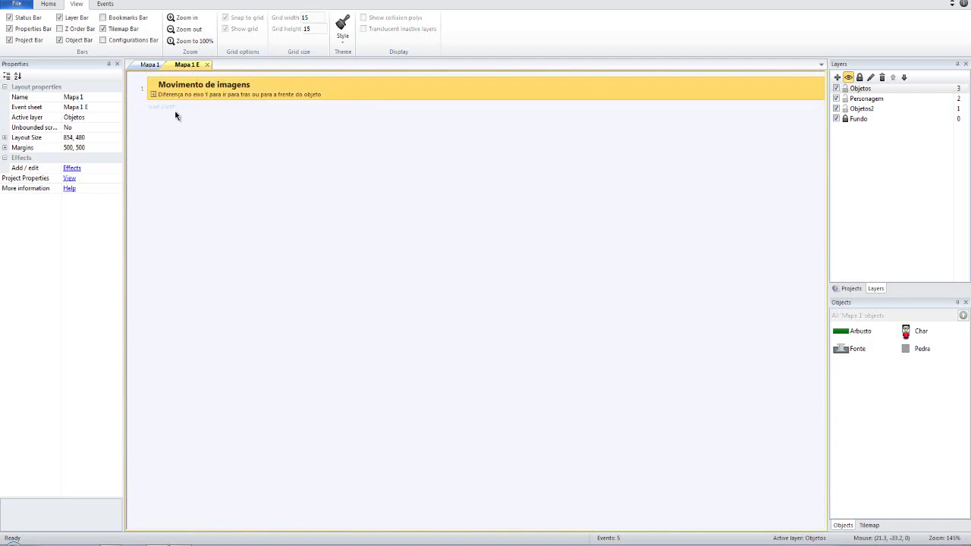
pyautogui.doubleClick(182, 118)
pyautogui.click(593, 383)
# - Add an event group named Controles with the description "Movimentos, interragir etc.."
pyautogui.rightClick(418, 266)
pyautogui.click(459, 296)
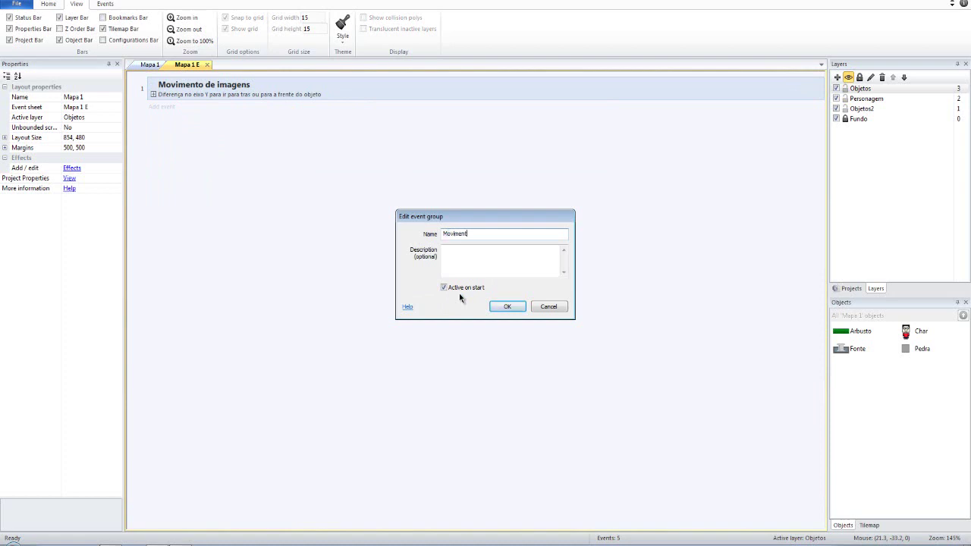
pyautogui.write('Movimentos')
pyautogui.hotkey('ctrl', 'a')
pyautogui.write('Controles')
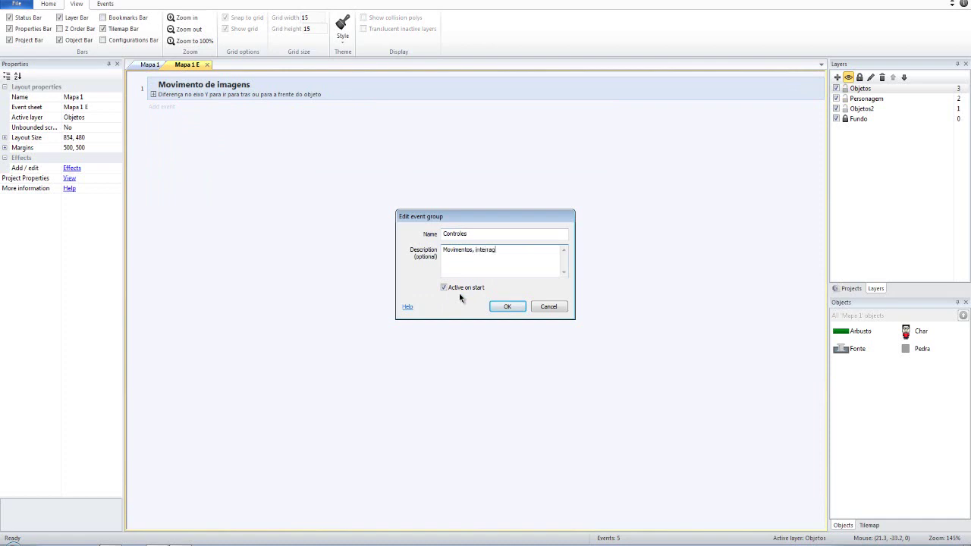
pyautogui.press('Return')
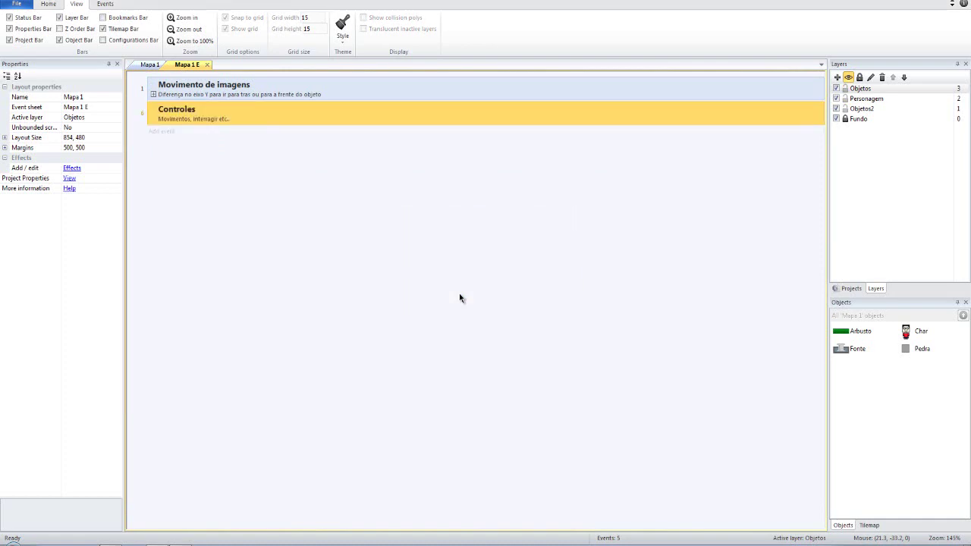
# - Correct the Controles group's description to "Movimentos, interagir etc.."
pyautogui.rightClick(236, 113)
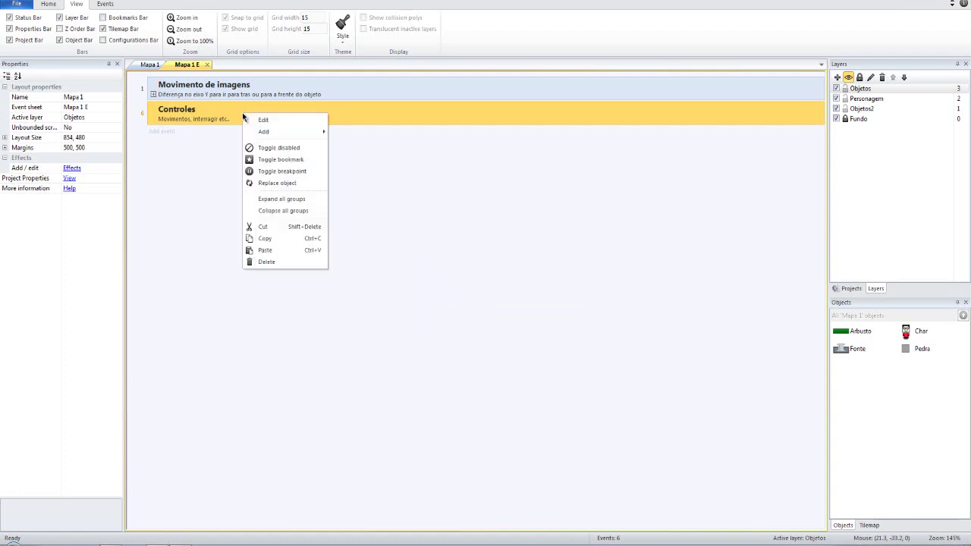
pyautogui.click(246, 117)
pyautogui.click(524, 258)
pyautogui.press('BackSpace')
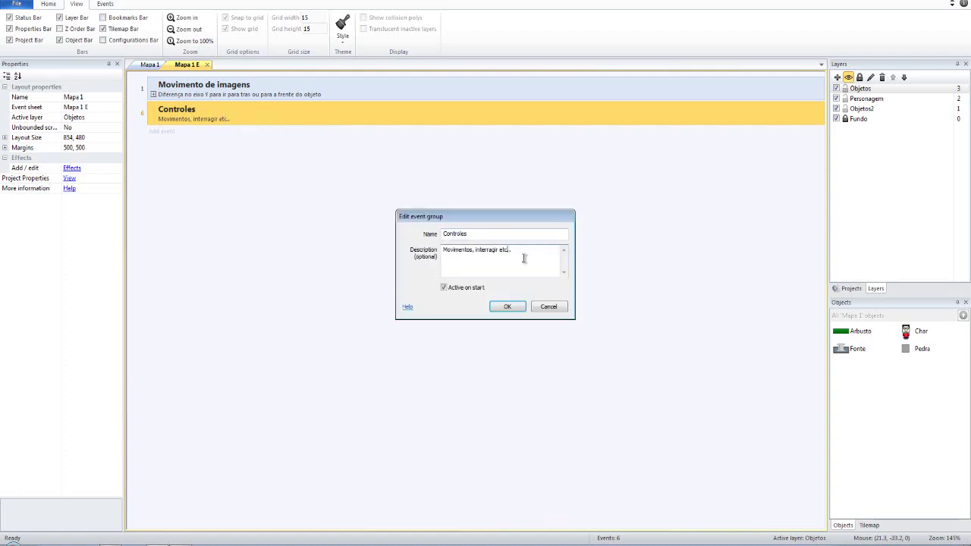
pyautogui.press('Return')
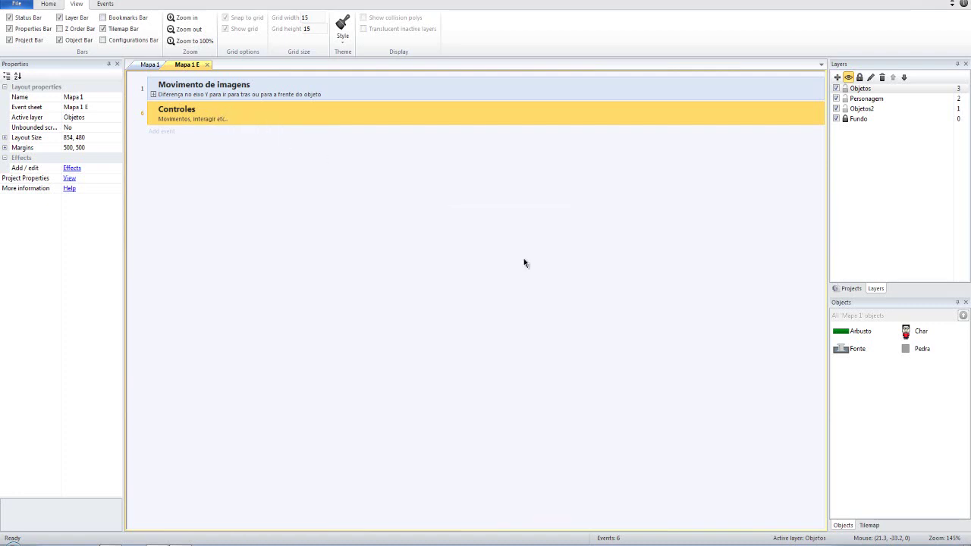
pyautogui.click(524, 263)
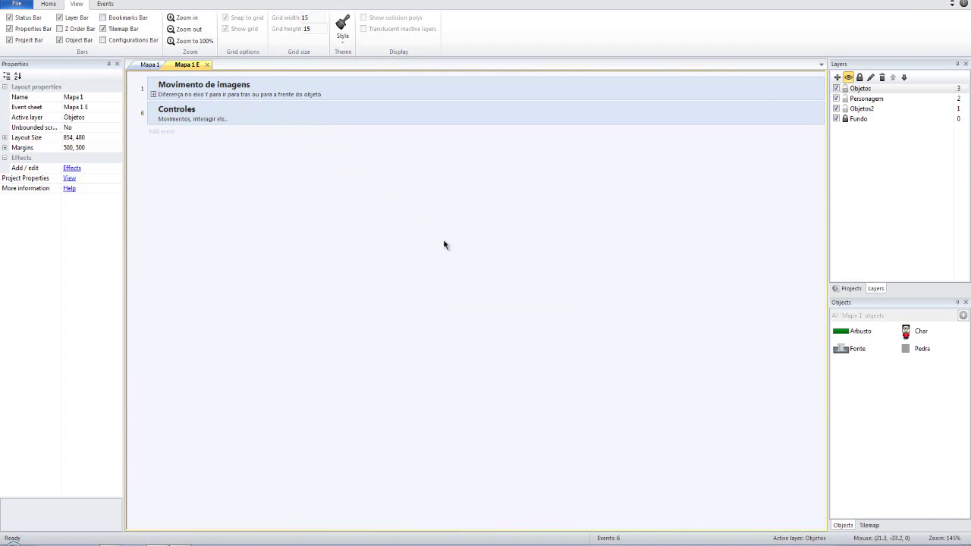
pyautogui.click(168, 133)
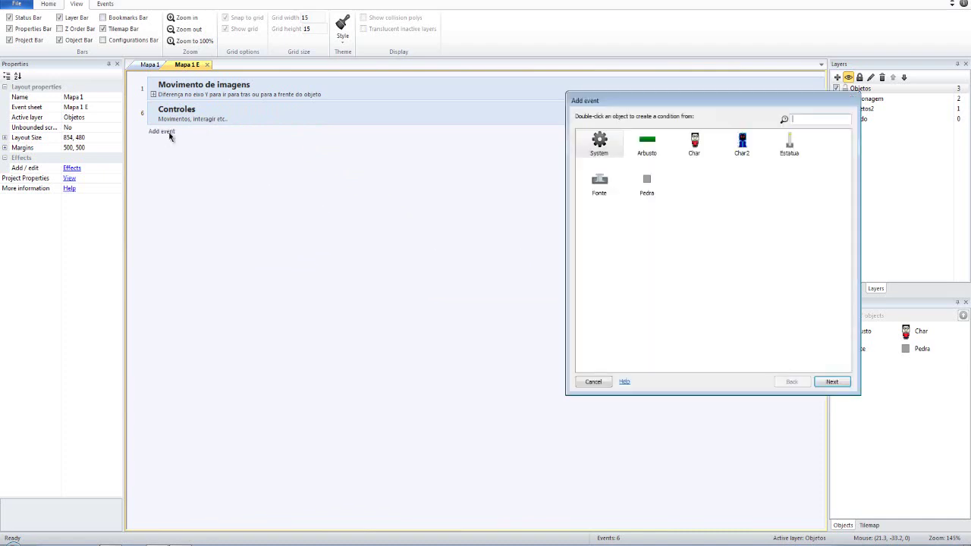
pyautogui.click(699, 150)
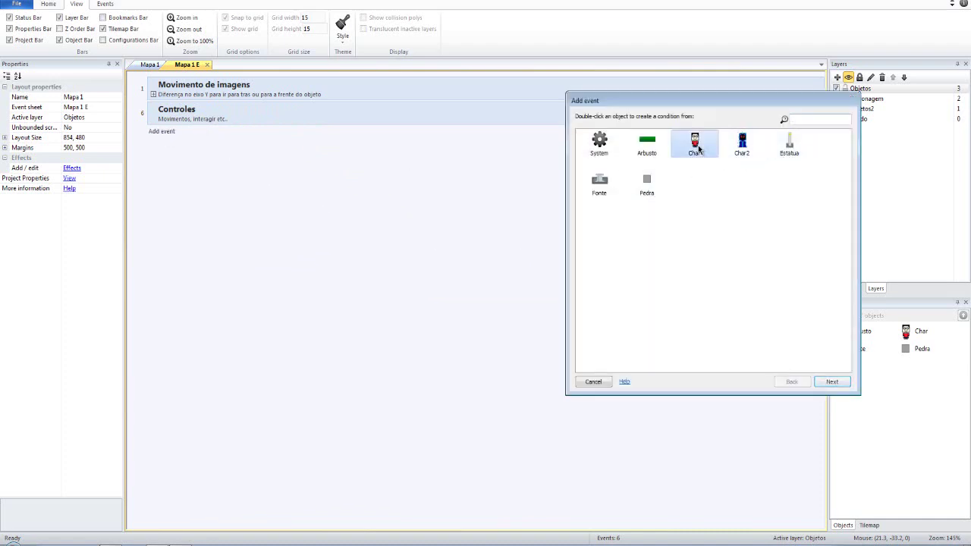
pyautogui.click(593, 382)
# - Insert a Keyboard object into the project from the Mapa 1 layout
pyautogui.click(136, 66)
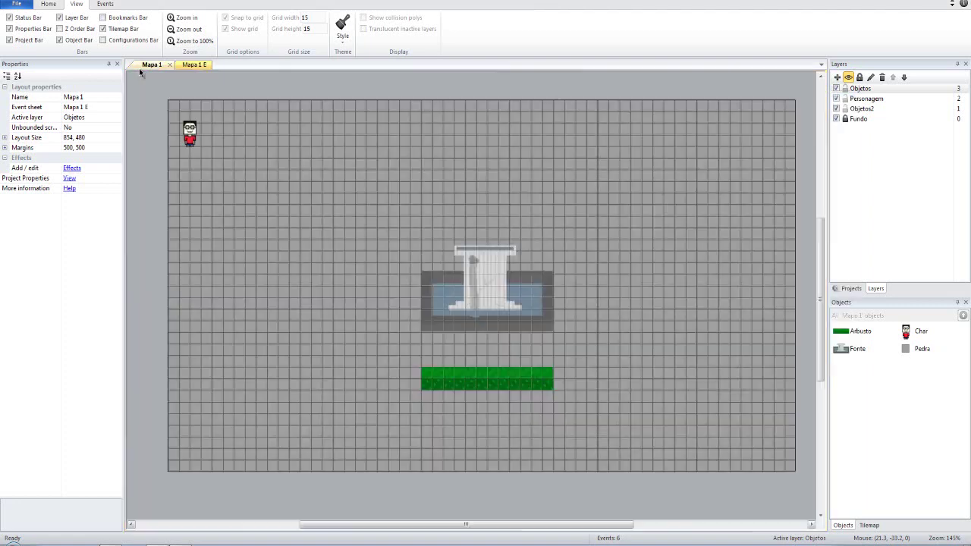
pyautogui.doubleClick(151, 110)
pyautogui.scroll(-3, 481, 285)
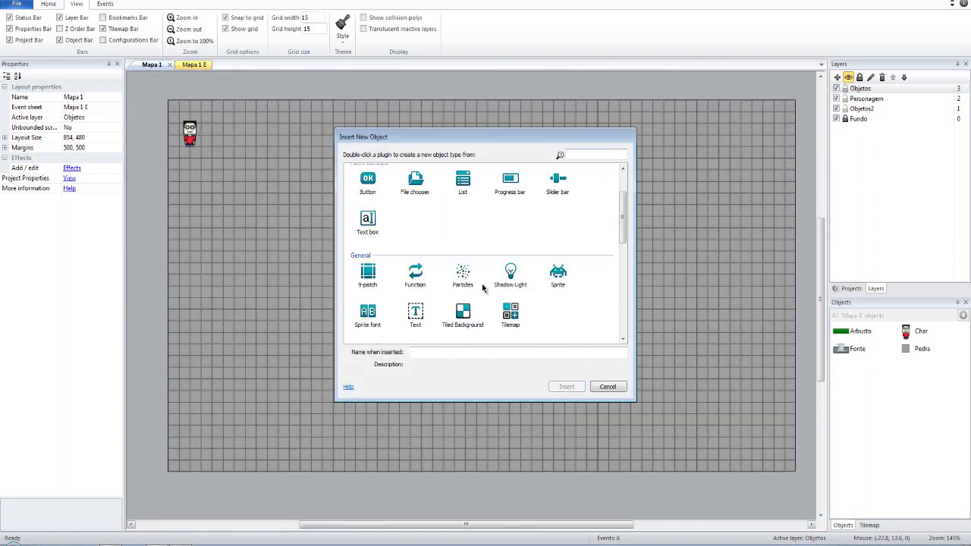
pyautogui.scroll(-3, 482, 287)
pyautogui.click(416, 254)
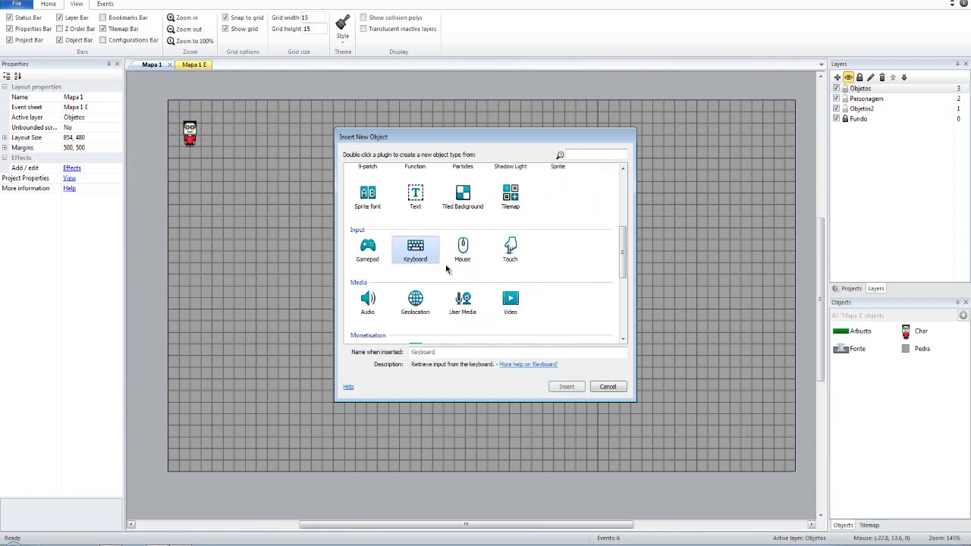
pyautogui.doubleClick(422, 264)
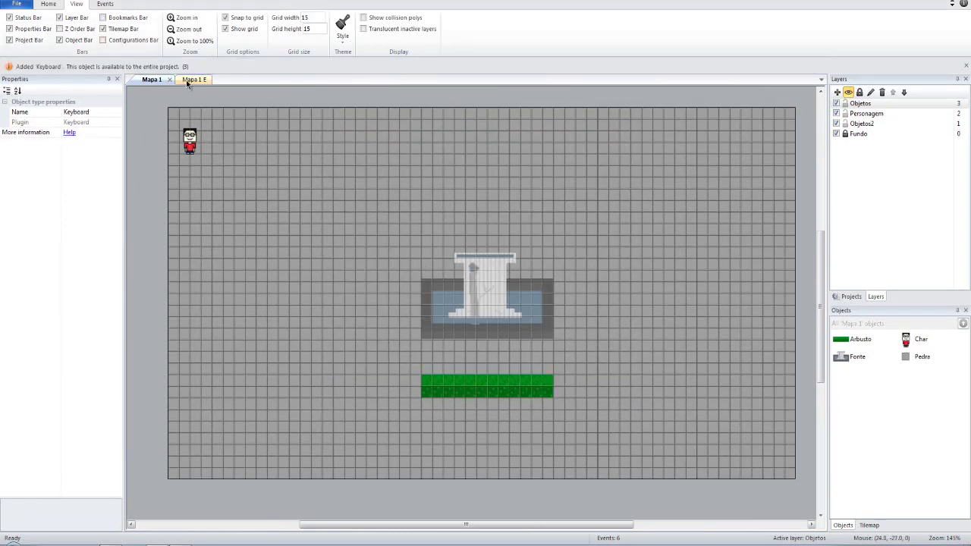
# - In the Mapa 1 E event sheet, add a Keyboard "On key pressed" event for the Up arrow below the Controles group
pyautogui.click(185, 80)
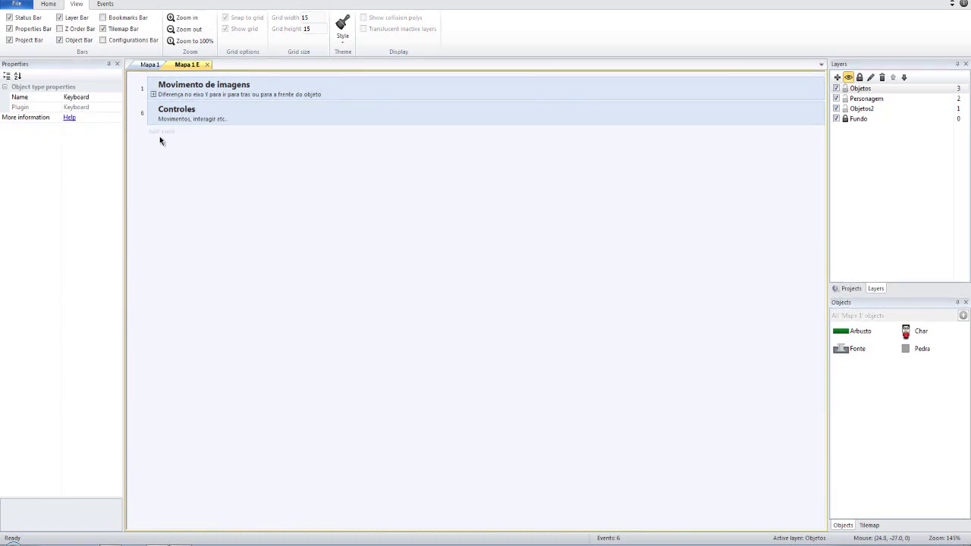
pyautogui.click(161, 133)
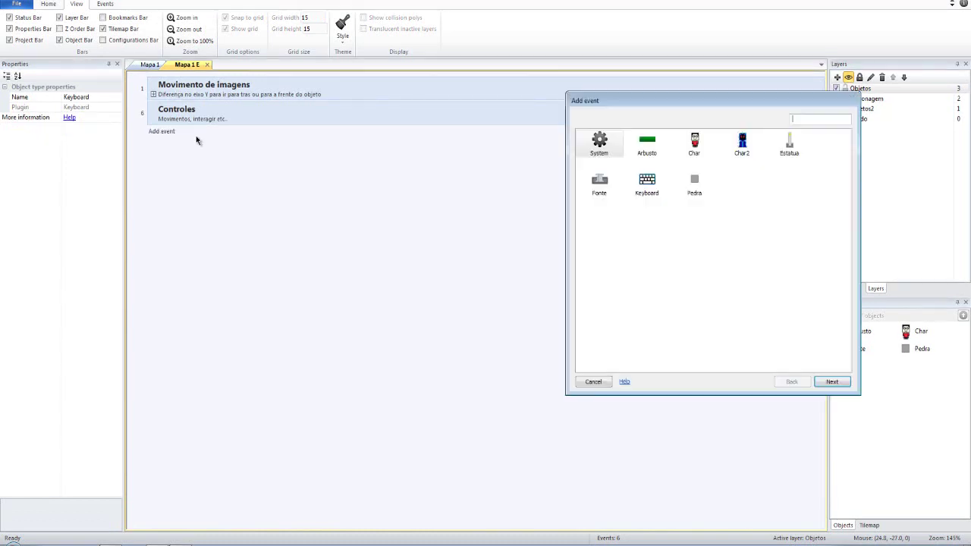
pyautogui.doubleClick(647, 183)
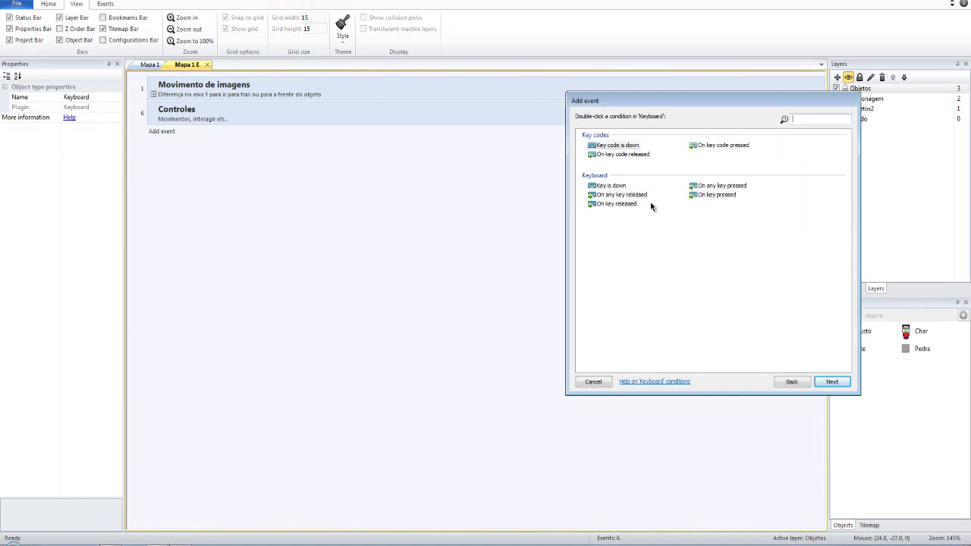
pyautogui.doubleClick(712, 195)
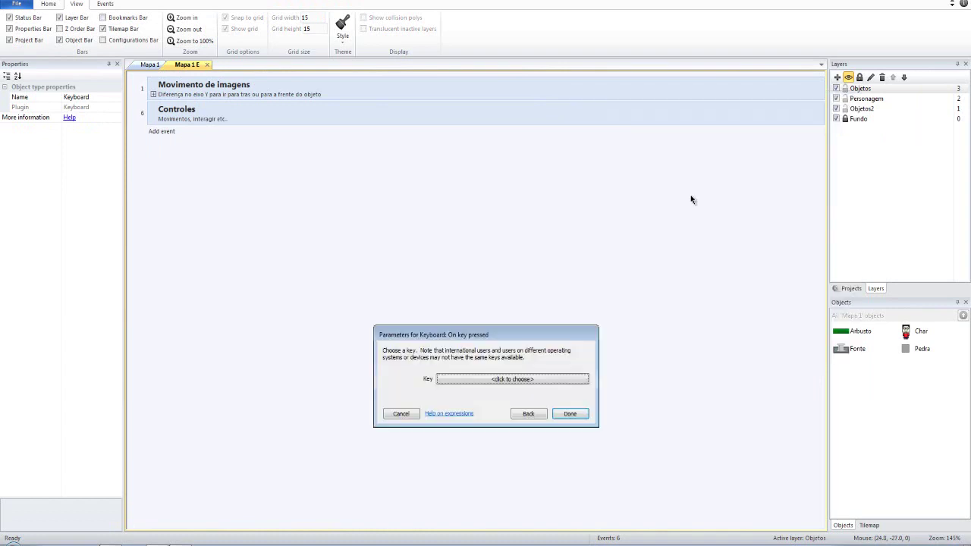
pyautogui.click(531, 380)
pyautogui.press('Right')
pyautogui.press('Up')
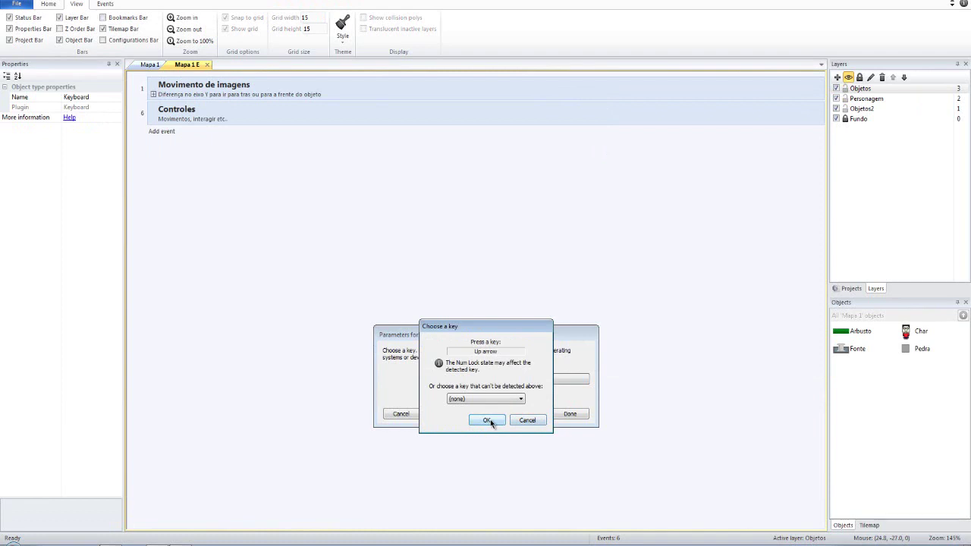
pyautogui.click(489, 421)
pyautogui.click(565, 416)
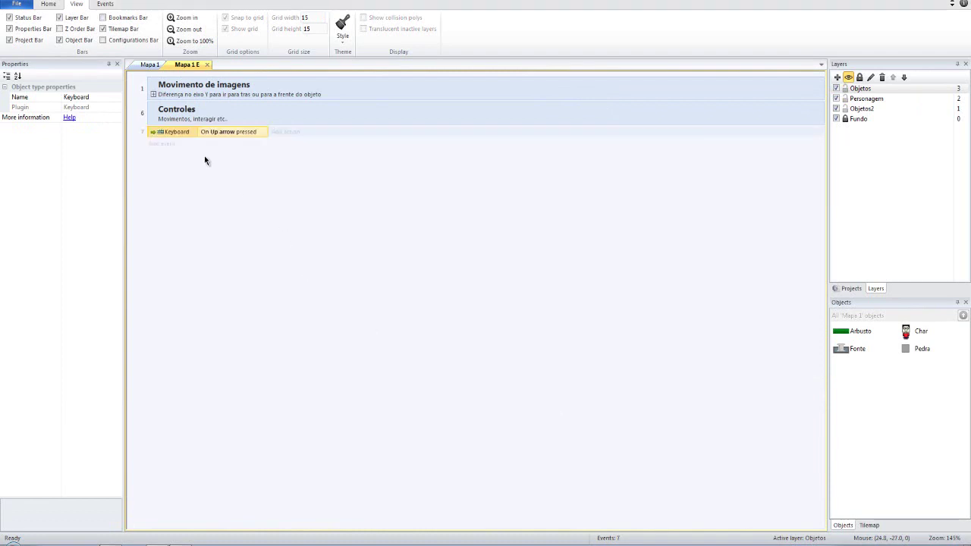
# - Add a Keyboard "On key pressed" event for the Down arrow below the Up arrow event
pyautogui.click(164, 145)
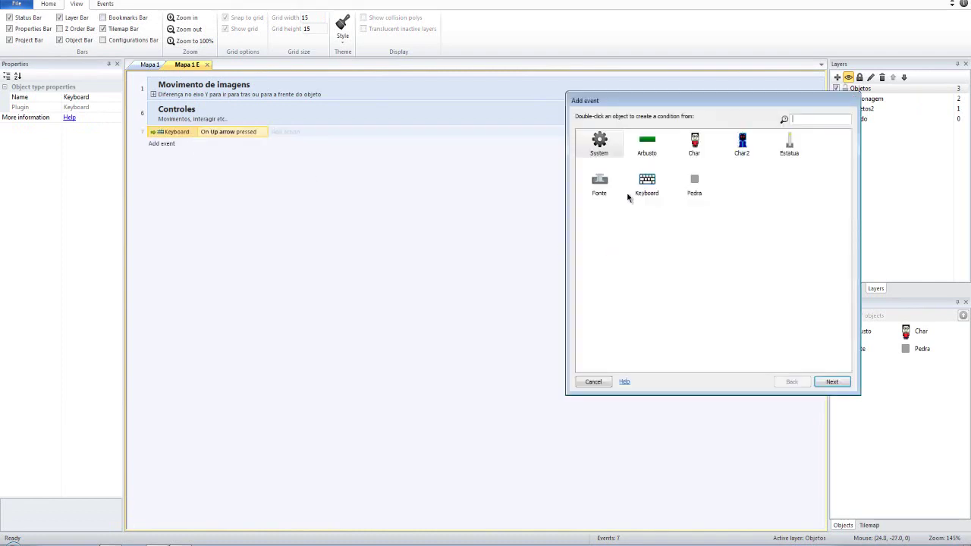
pyautogui.doubleClick(646, 183)
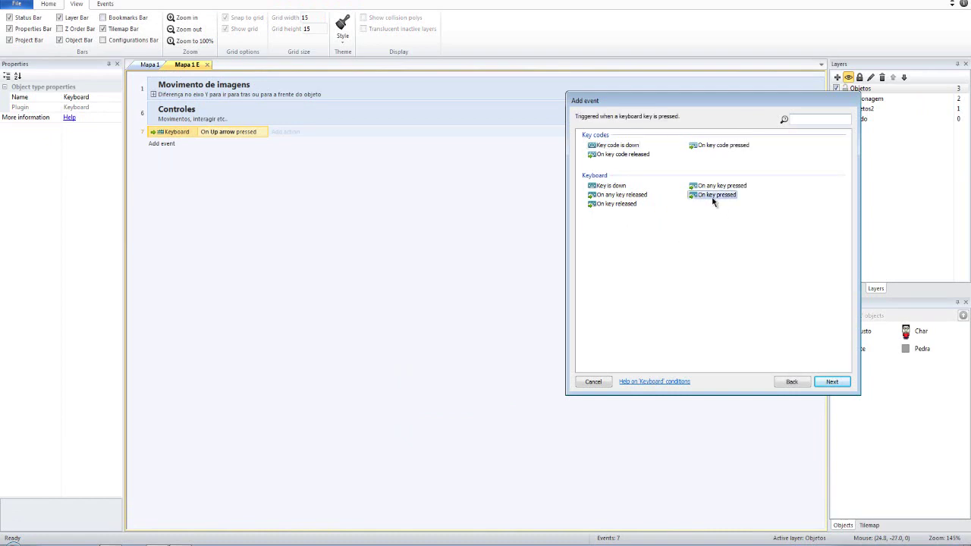
pyautogui.doubleClick(694, 195)
pyautogui.click(507, 382)
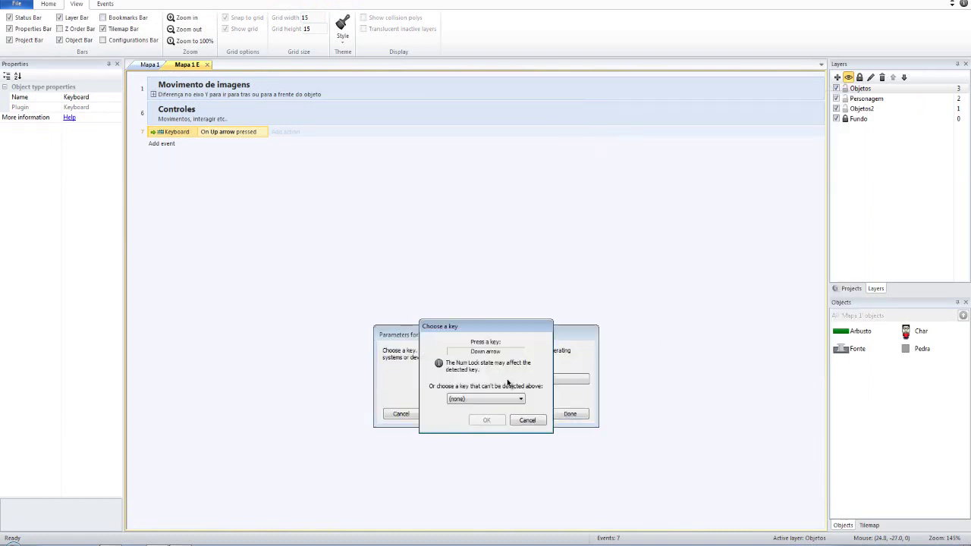
pyautogui.press('Down')
pyautogui.click(568, 414)
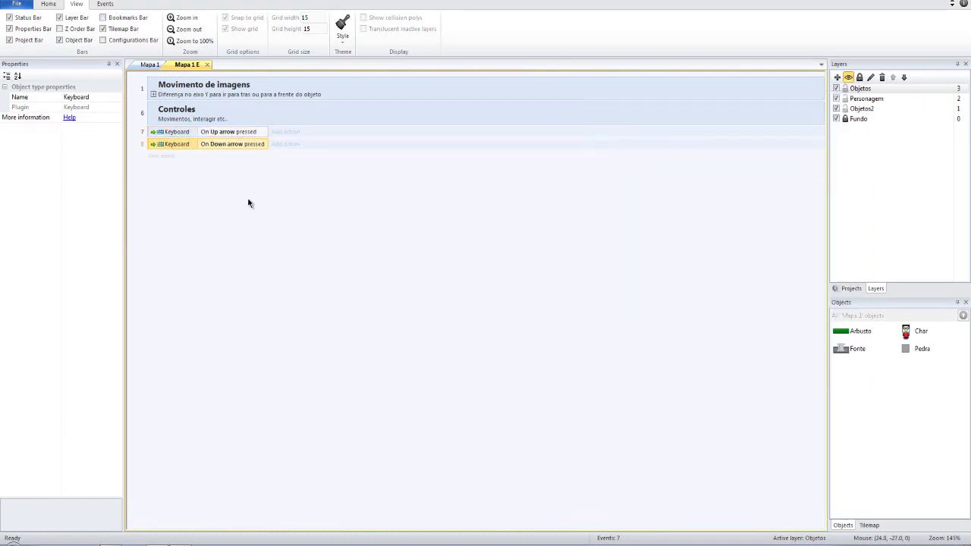
# - Add a Keyboard "On key pressed" event for the Right arrow below the Down arrow event
pyautogui.click(173, 157)
pyautogui.doubleClick(691, 186)
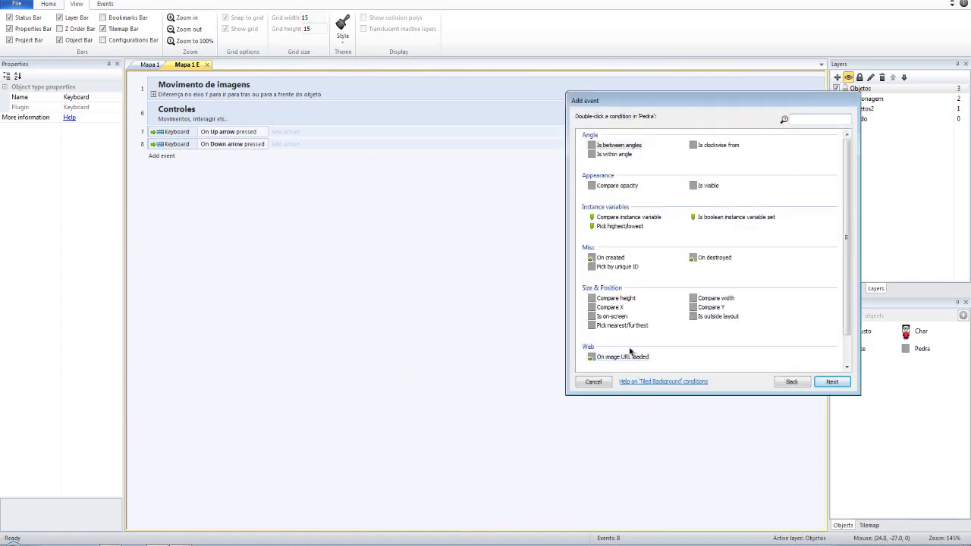
pyautogui.click(793, 383)
pyautogui.doubleClick(647, 186)
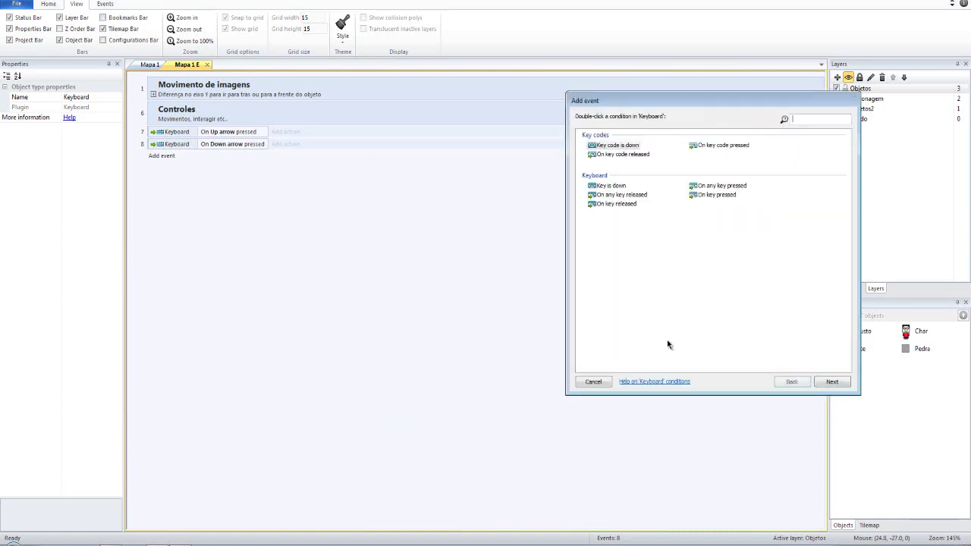
pyautogui.click(720, 185)
pyautogui.doubleClick(715, 194)
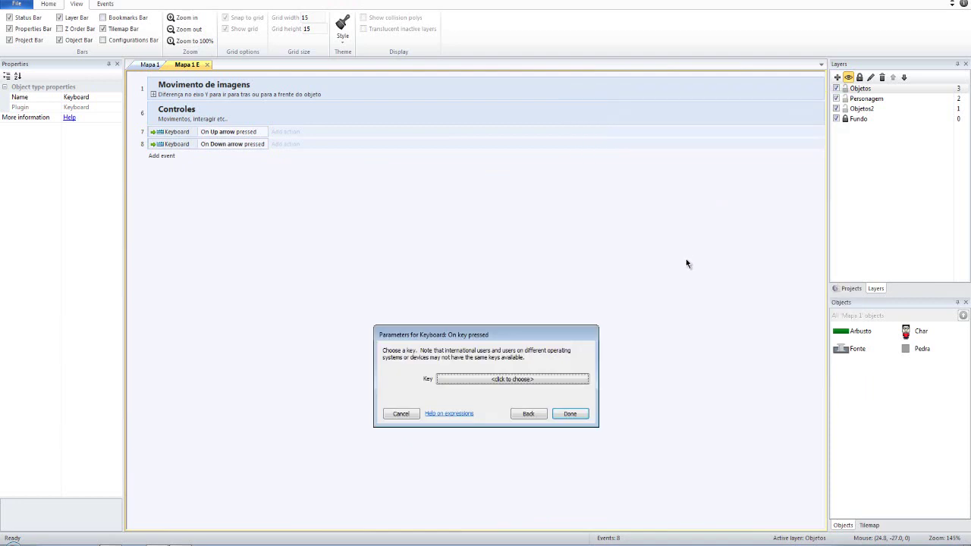
pyautogui.click(554, 379)
pyautogui.press('Right')
pyautogui.click(488, 420)
pyautogui.click(571, 413)
# - Add a Keyboard "On key pressed" event for the Left arrow below the Right arrow event
pyautogui.click(163, 168)
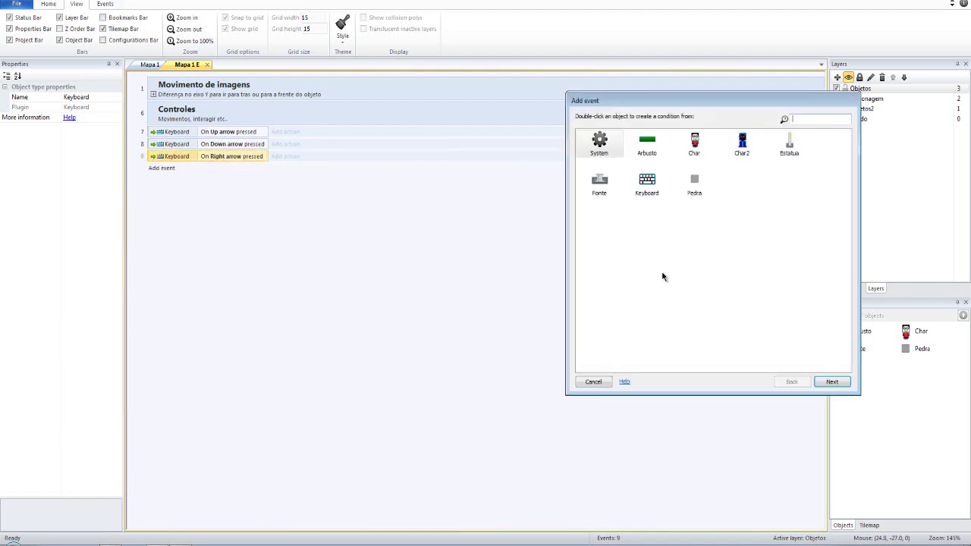
pyautogui.click(646, 182)
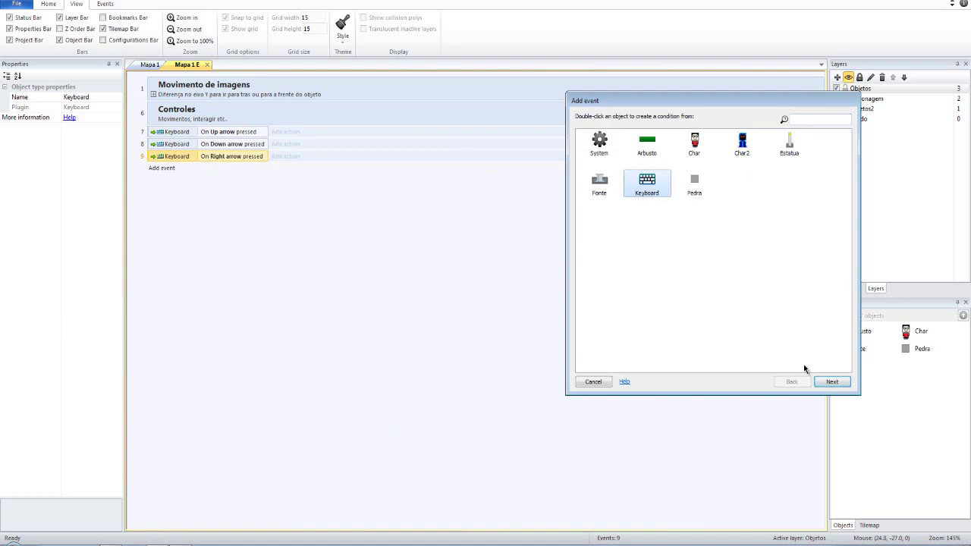
pyautogui.click(832, 382)
pyautogui.doubleClick(713, 195)
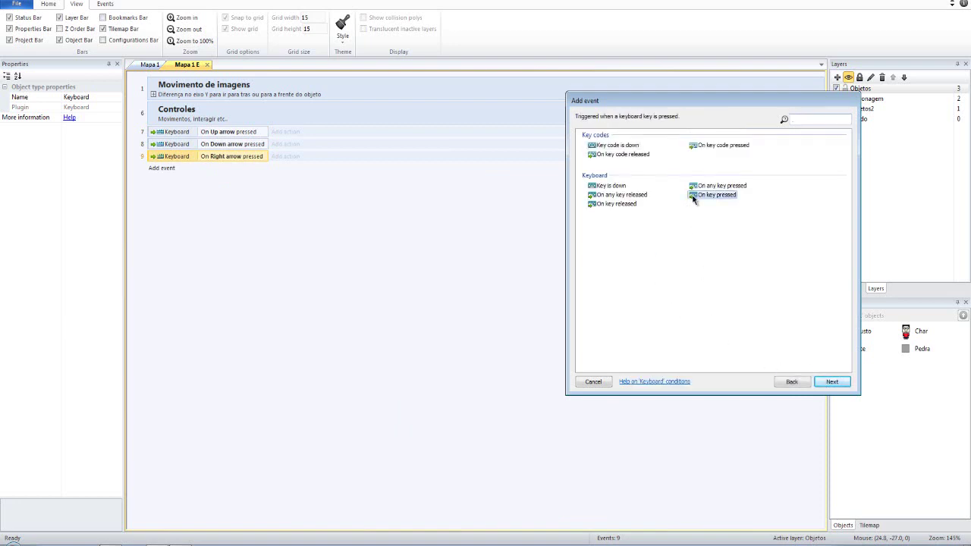
pyautogui.click(570, 385)
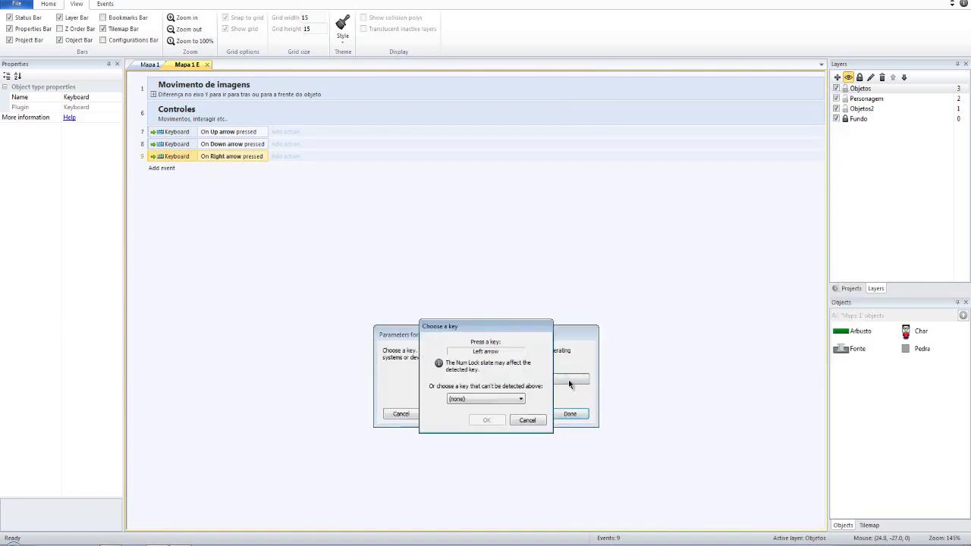
pyautogui.press('Left')
pyautogui.click(567, 414)
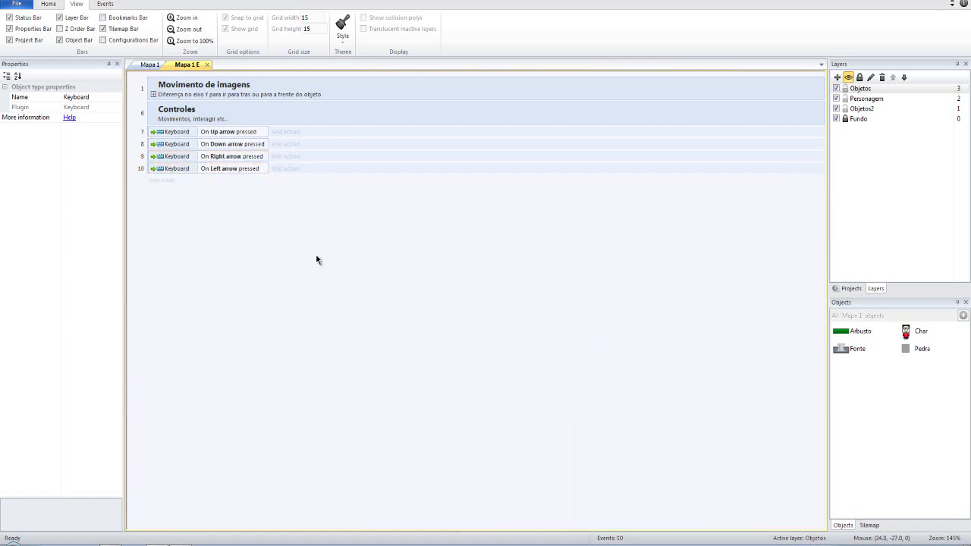
# - Add a Keyboard "On key pressed" event for the W key below the Left arrow event
pyautogui.click(164, 182)
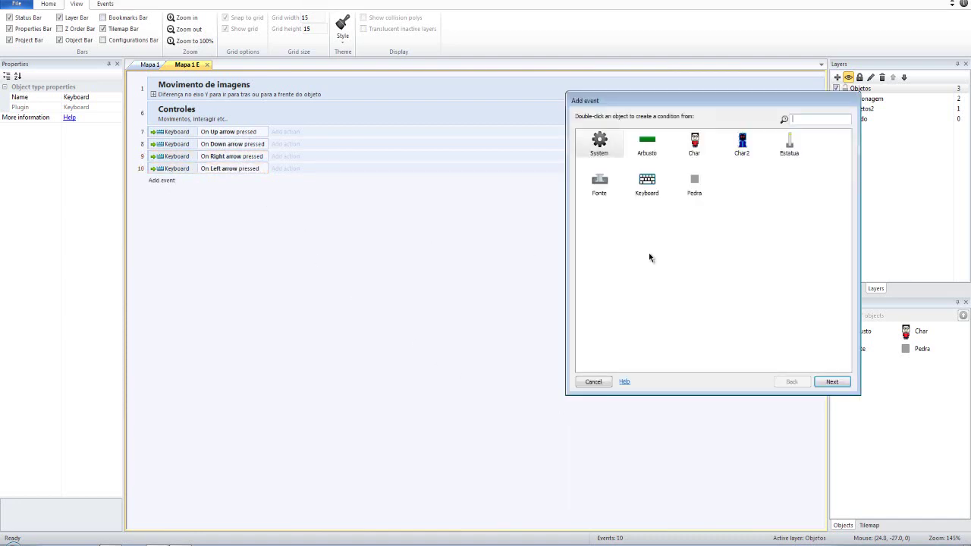
pyautogui.doubleClick(705, 190)
pyautogui.doubleClick(712, 195)
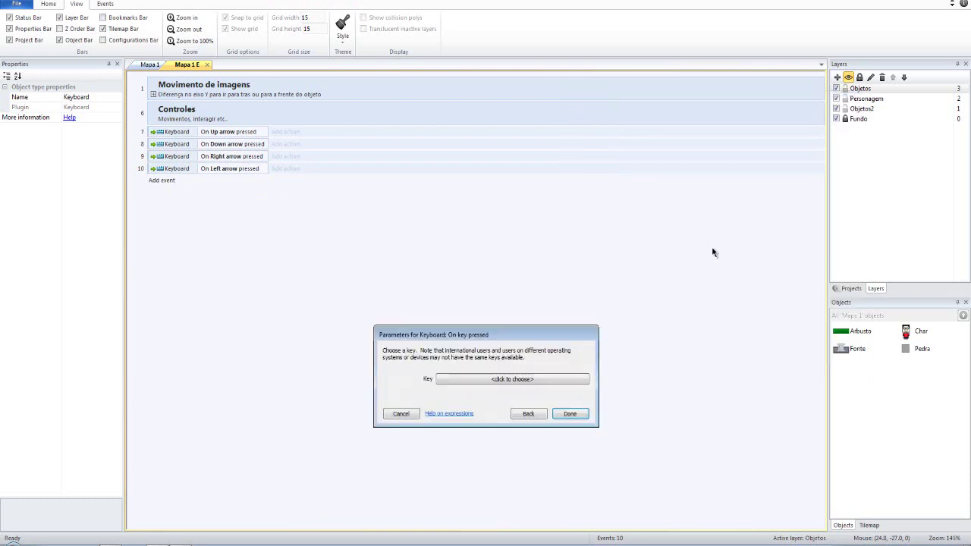
pyautogui.press('space')
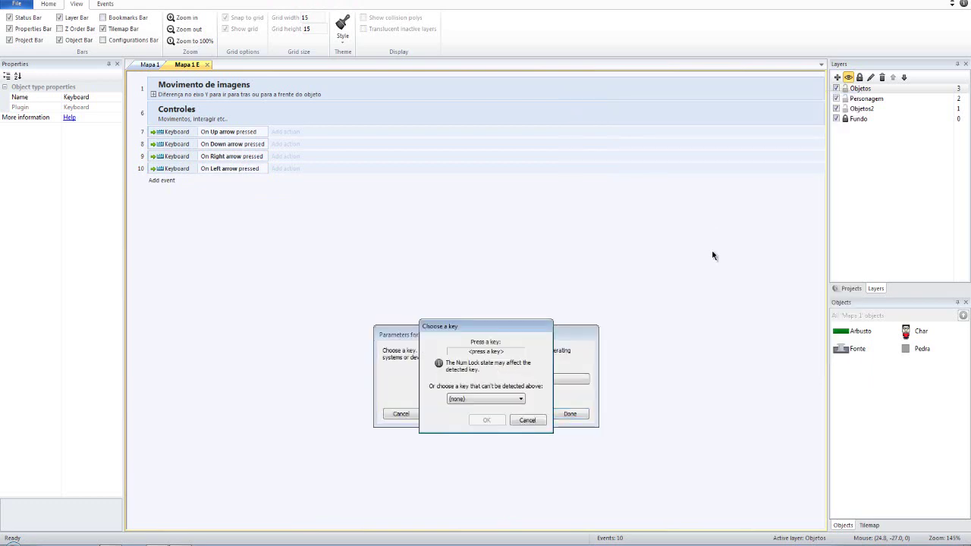
pyautogui.press('w')
pyautogui.press('Return')
pyautogui.press('space')
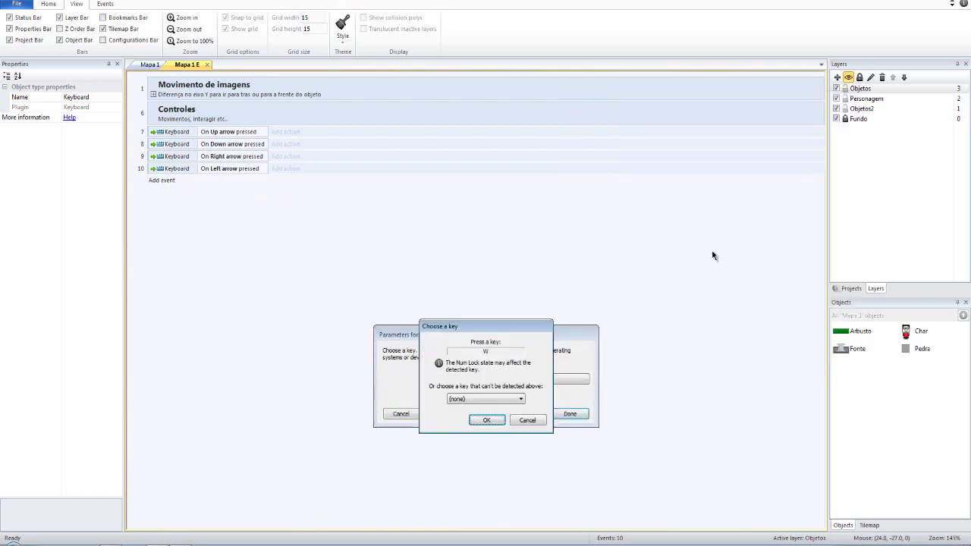
pyautogui.click(488, 422)
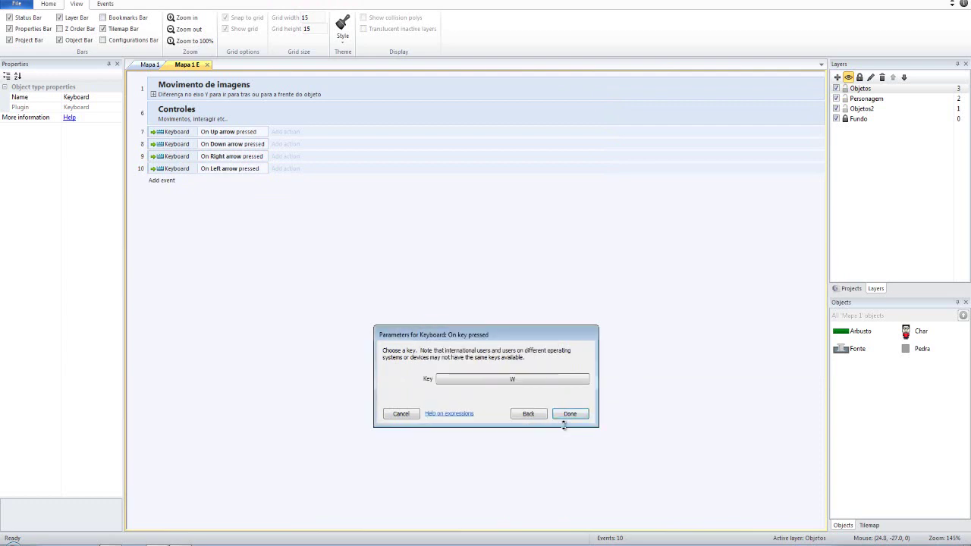
pyautogui.click(569, 415)
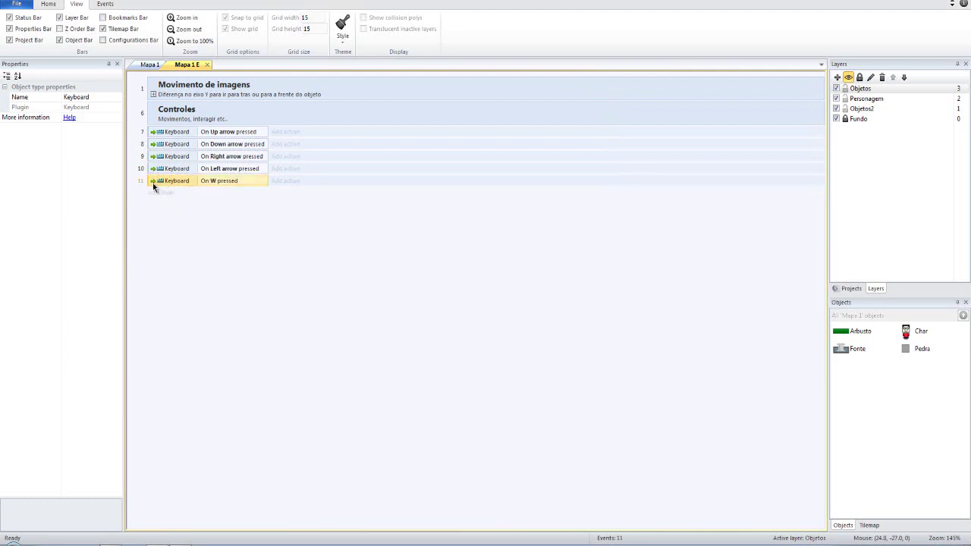
# - Paste three copies of the "On W pressed" event below the original
pyautogui.hotkey('ctrl', 'v')
pyautogui.hotkey('ctrl', 'v')
pyautogui.hotkey('ctrl', 'v')
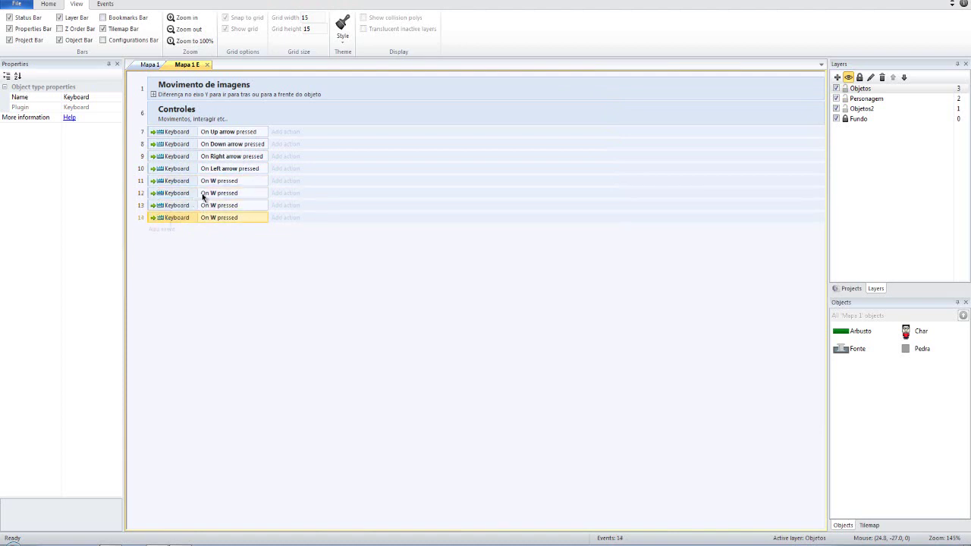
# - Set the key of the first copied "On W pressed" event (event 12) to A
pyautogui.doubleClick(203, 197)
pyautogui.click(510, 379)
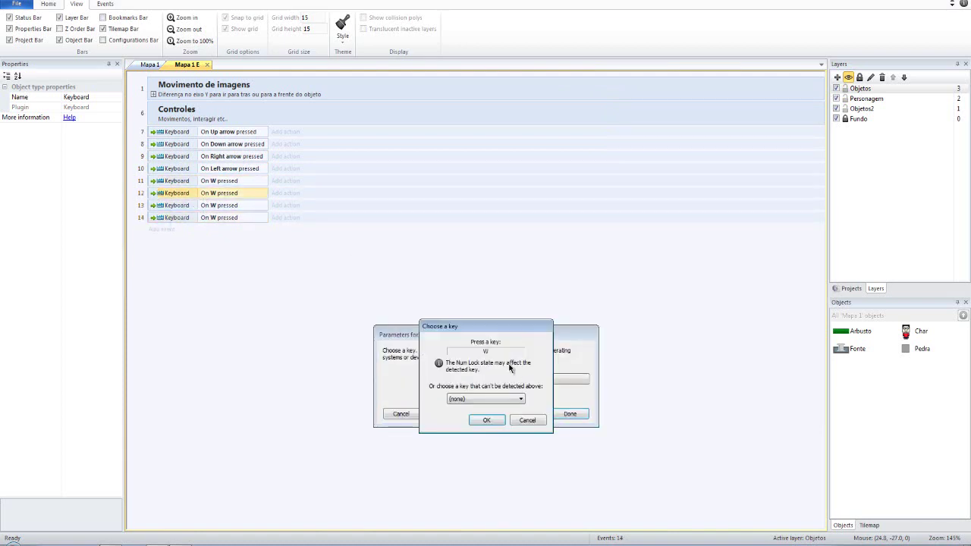
pyautogui.press('a')
pyautogui.click(485, 419)
pyautogui.click(578, 418)
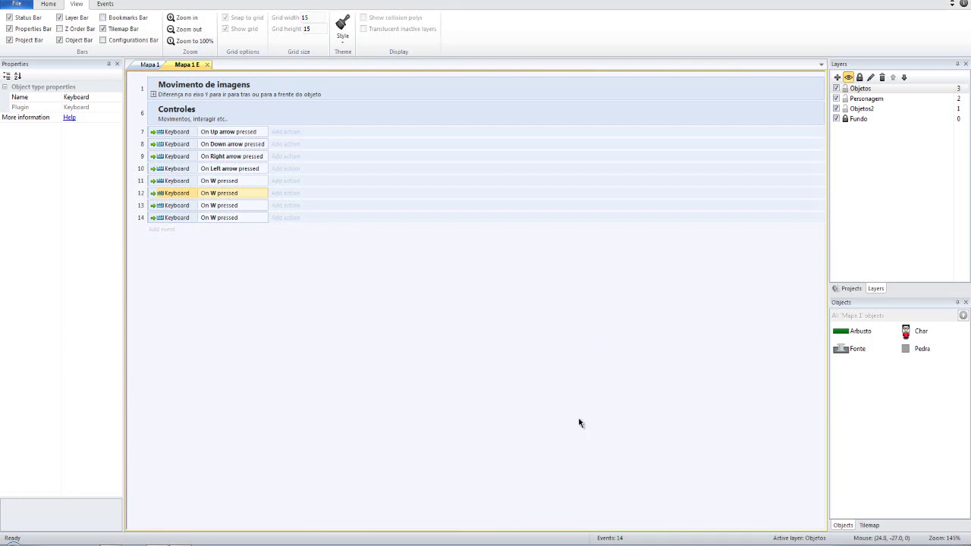
# - Set the key of the second copied "On W pressed" event (event 13) to S
pyautogui.doubleClick(239, 207)
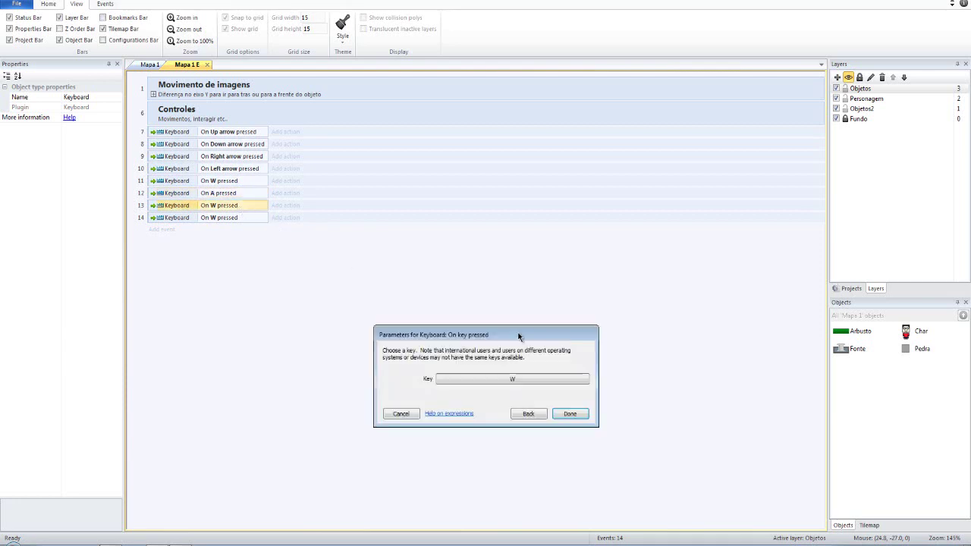
pyautogui.click(540, 373)
pyautogui.press('s')
pyautogui.click(489, 422)
pyautogui.click(573, 415)
# - Set the key of the last copied "On W pressed" event (event 14) to D
pyautogui.doubleClick(225, 217)
pyautogui.click(529, 381)
pyautogui.click(488, 422)
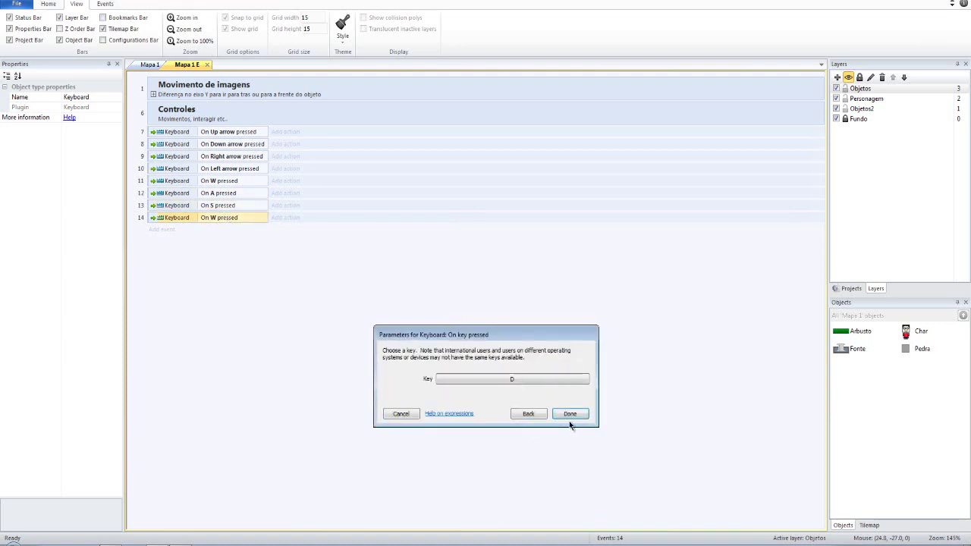
pyautogui.click(569, 416)
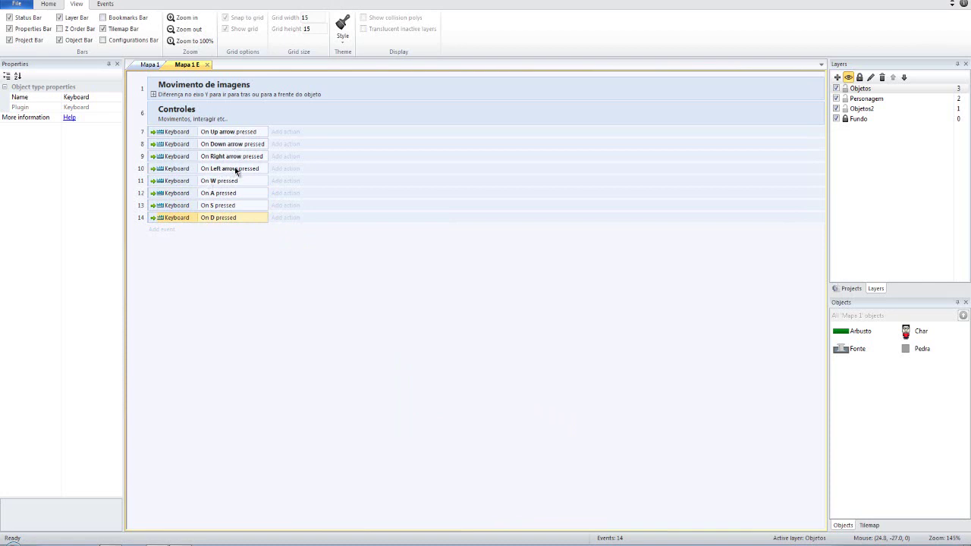
# - Add a Char "Set animation" action to the Up arrow event with animation "1" played from the beginning
pyautogui.click(285, 131)
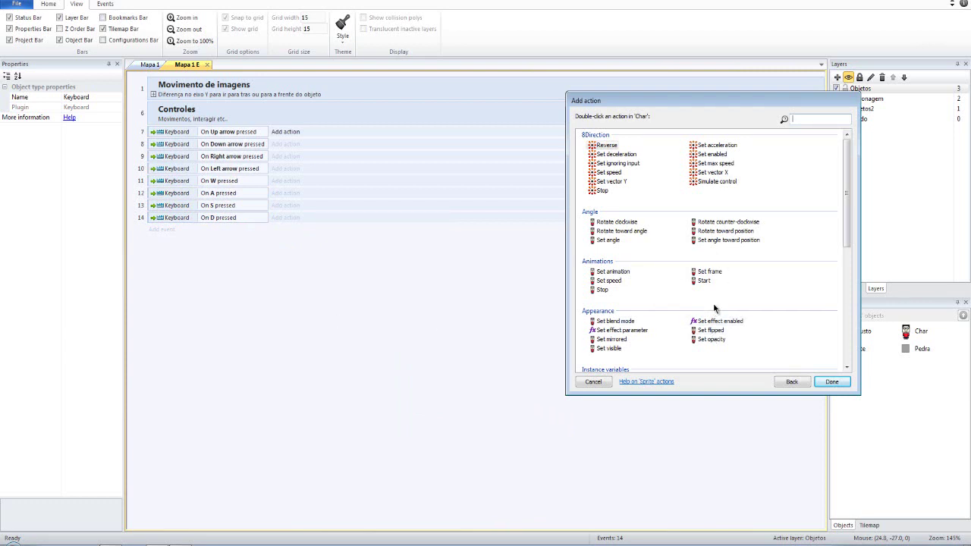
pyautogui.doubleClick(622, 274)
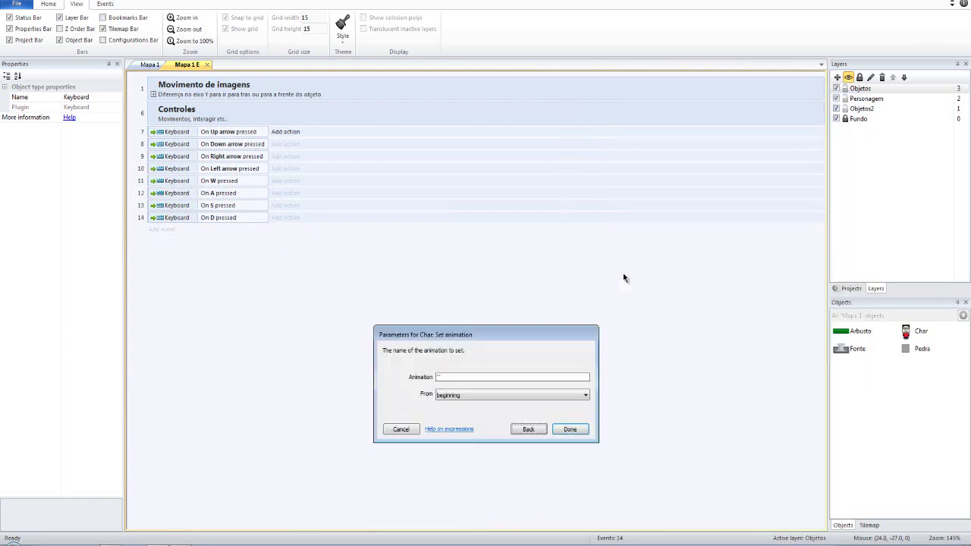
pyautogui.write('"')
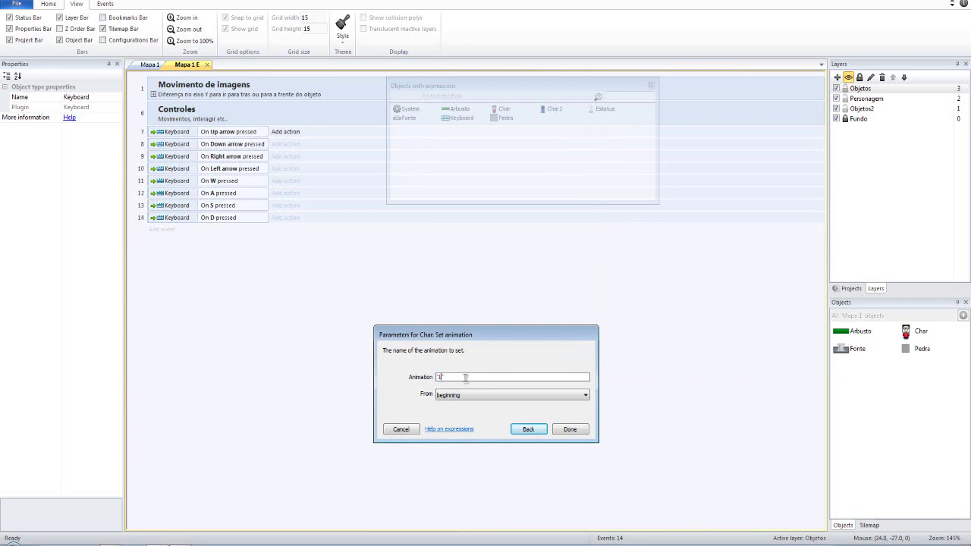
pyautogui.write('1')
pyautogui.press('Return')
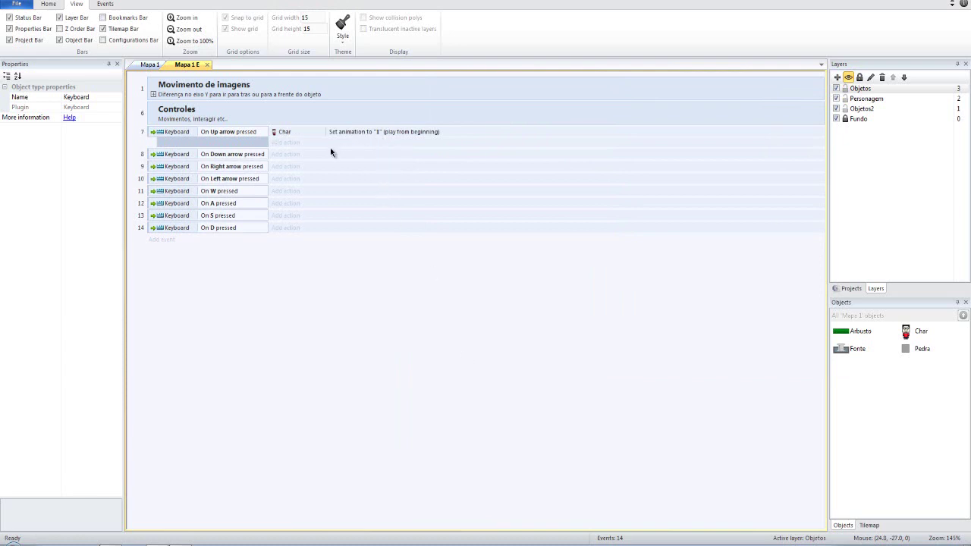
# - Replace the Up arrow event's "Set animation" action with "Set frame", using frame number 1
pyautogui.doubleClick(352, 135)
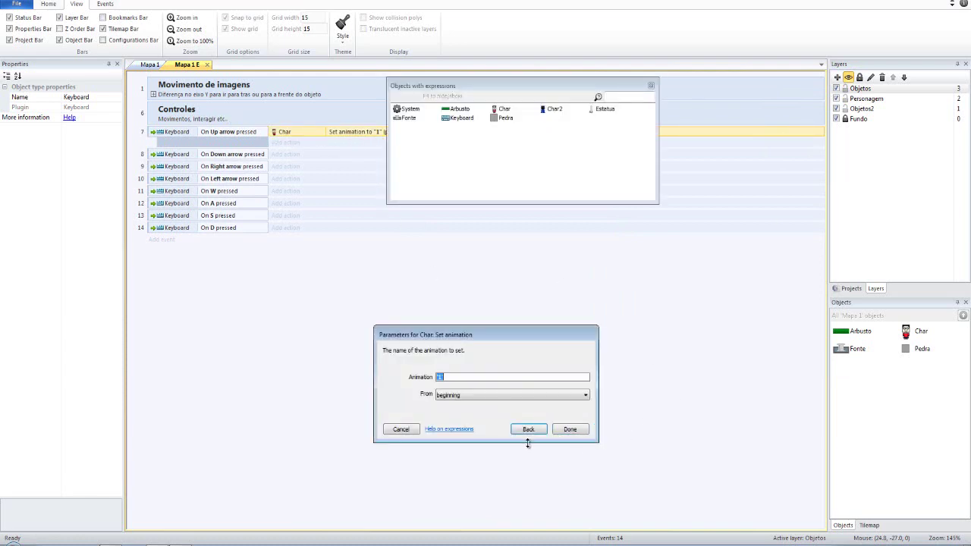
pyautogui.click(529, 430)
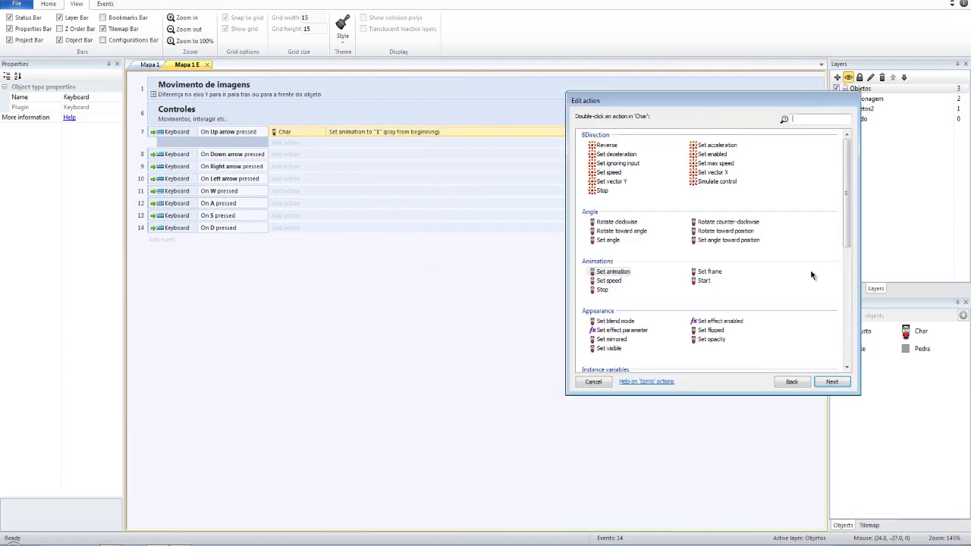
pyautogui.click(706, 273)
pyautogui.doubleClick(704, 275)
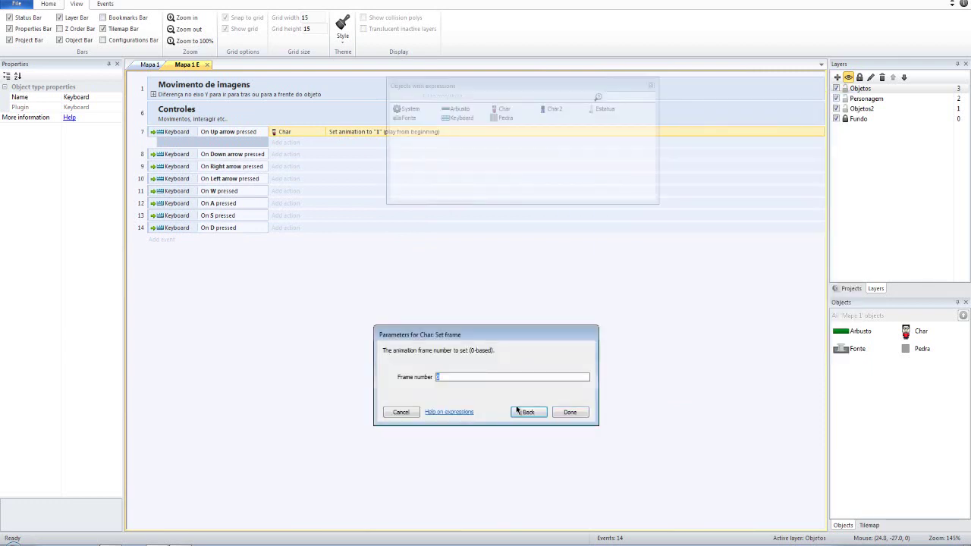
pyautogui.write('1')
pyautogui.press('Return')
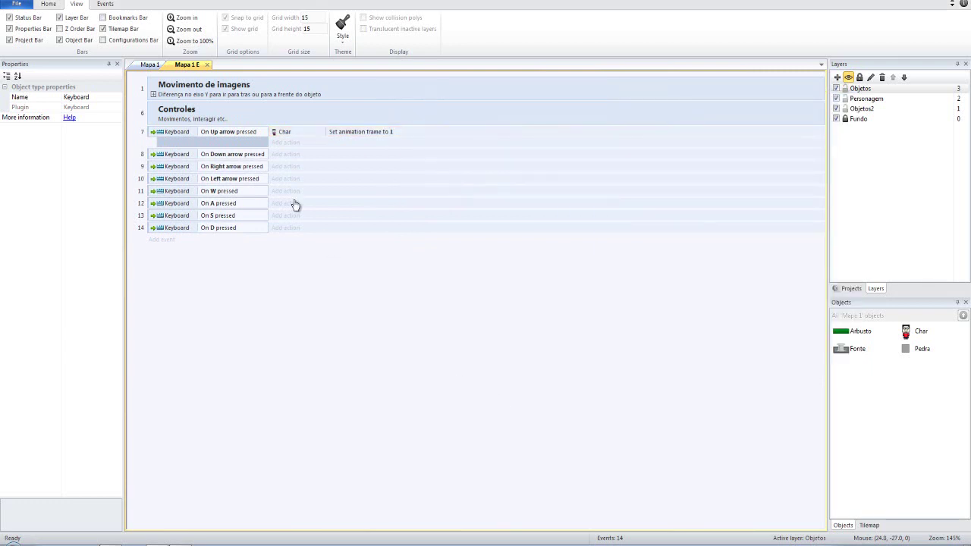
# - Add a Char "Set frame" action with frame number 0 to the Down arrow event
pyautogui.click(155, 65)
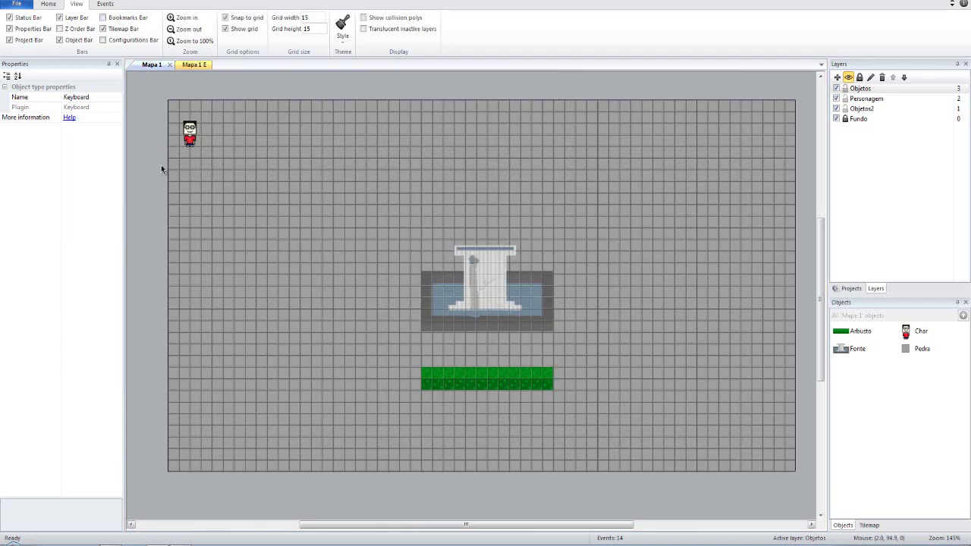
pyautogui.click(194, 65)
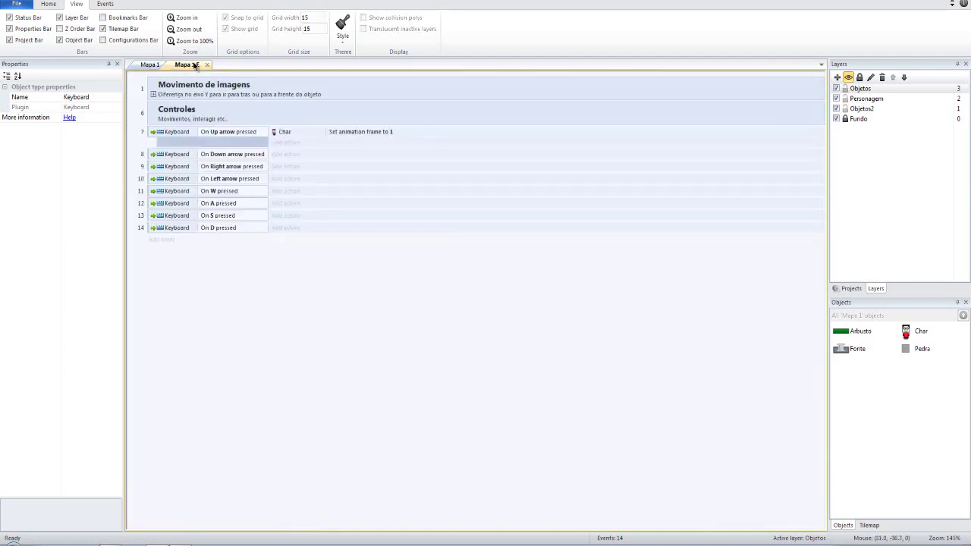
pyautogui.click(285, 154)
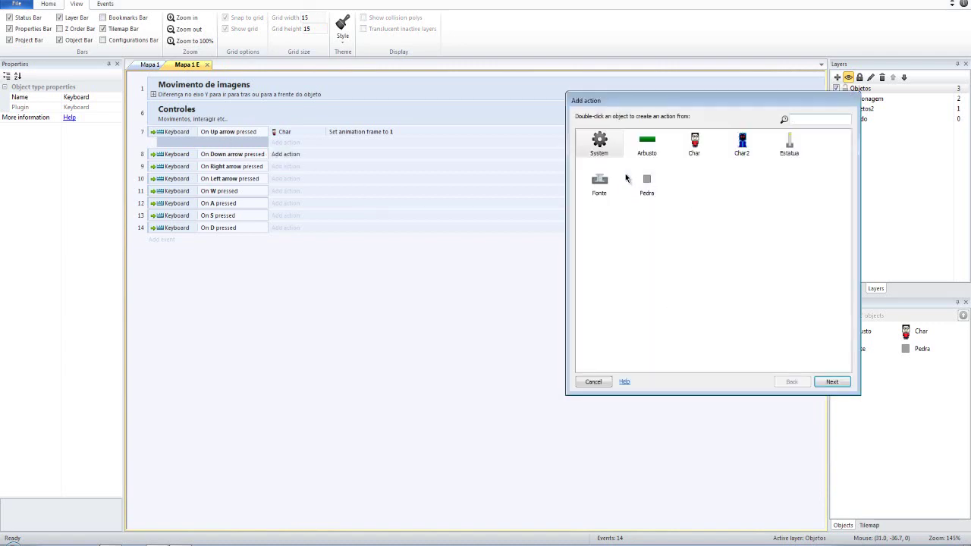
pyautogui.doubleClick(694, 144)
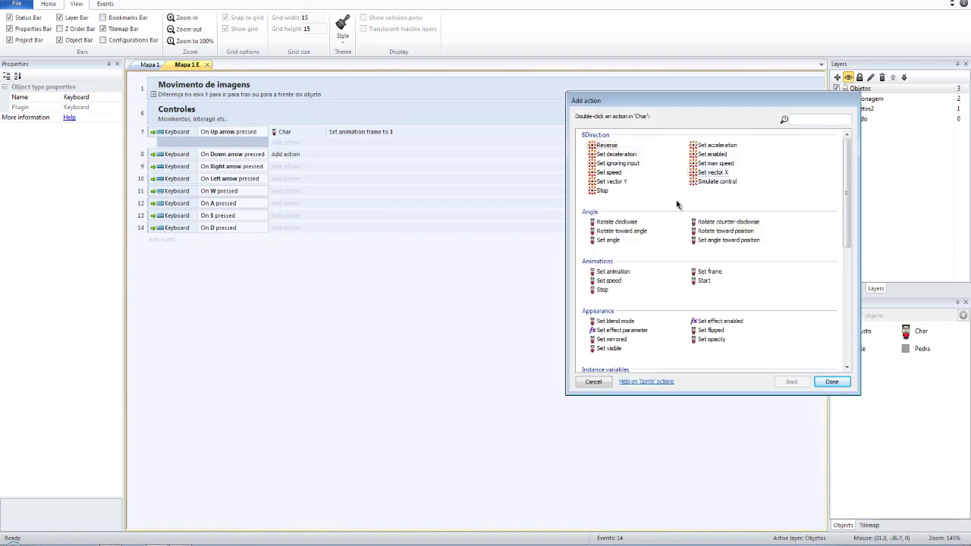
pyautogui.doubleClick(699, 273)
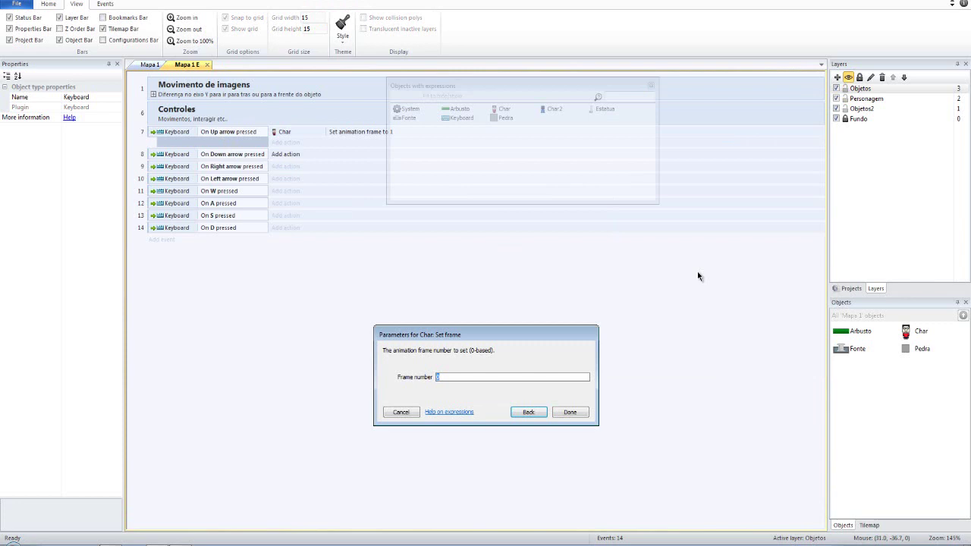
pyautogui.press('Return')
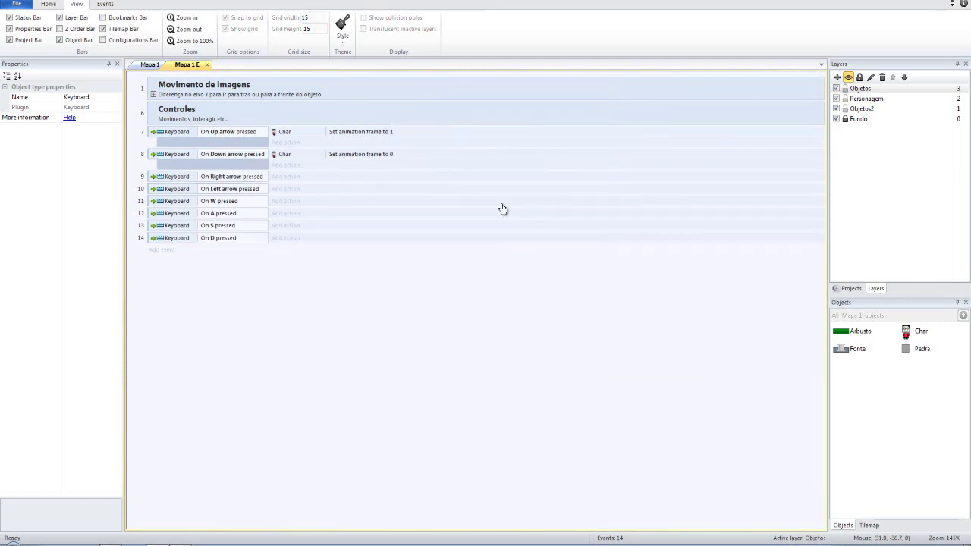
pyautogui.click(355, 177)
pyautogui.click(595, 382)
pyautogui.doubleClick(235, 177)
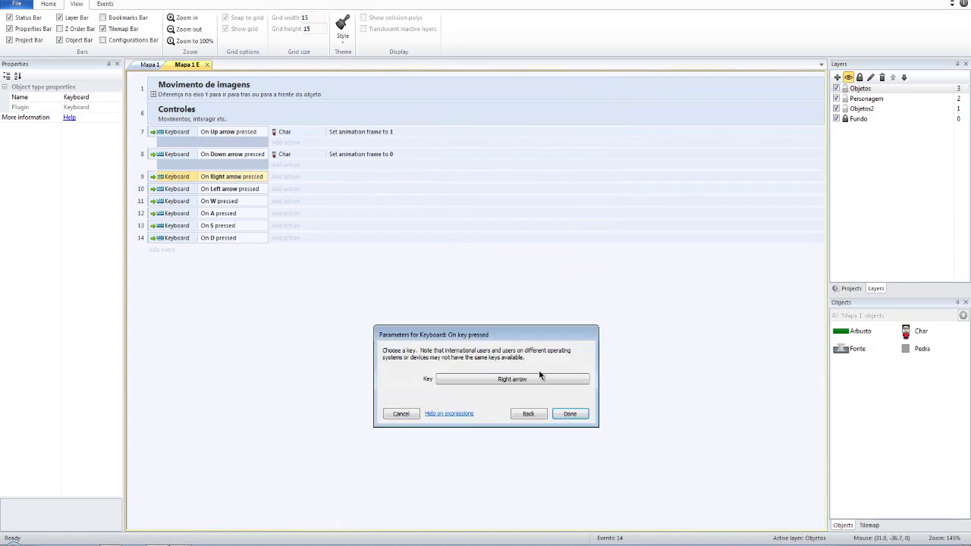
pyautogui.click(540, 377)
pyautogui.click(487, 421)
pyautogui.click(569, 414)
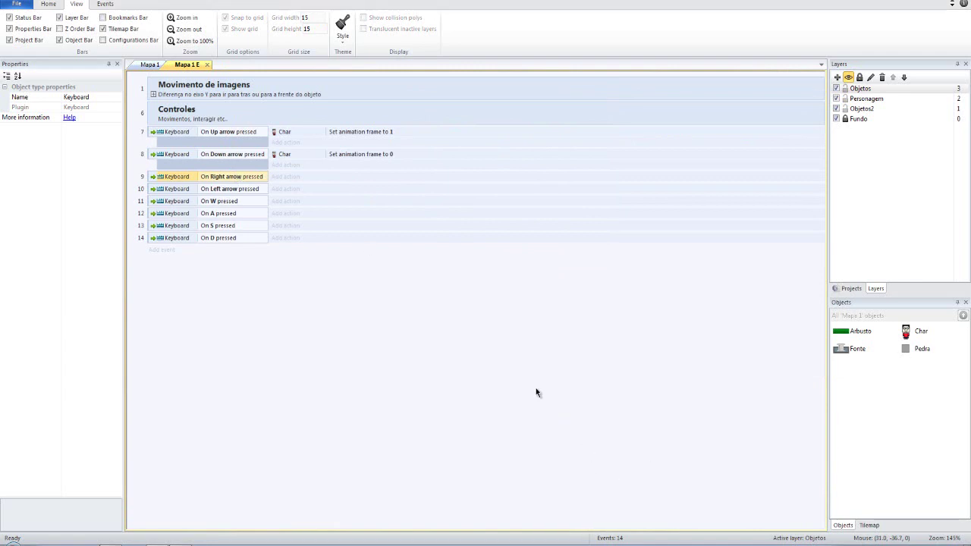
# - Add a Char "Set frame" action with frame number 2 to the Right arrow event
pyautogui.click(286, 176)
pyautogui.doubleClick(694, 142)
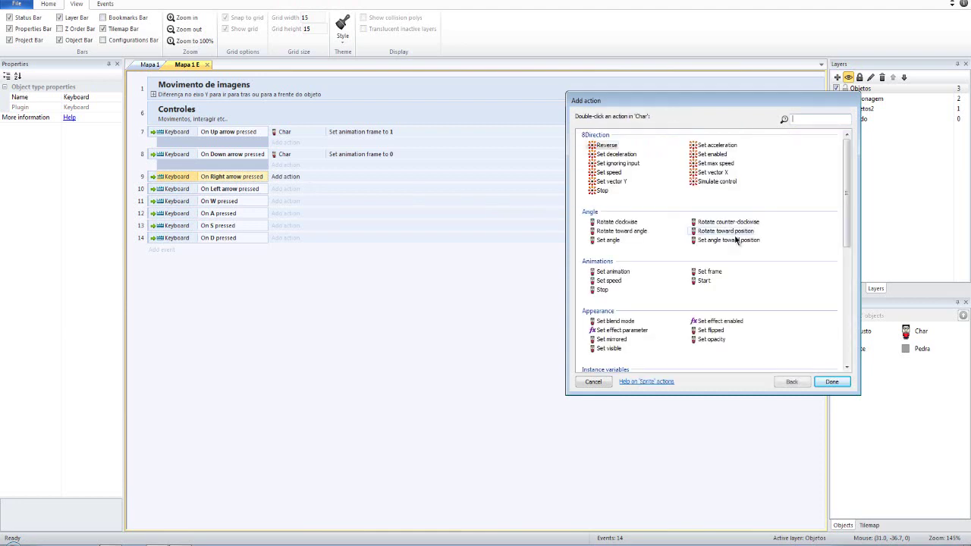
pyautogui.doubleClick(710, 272)
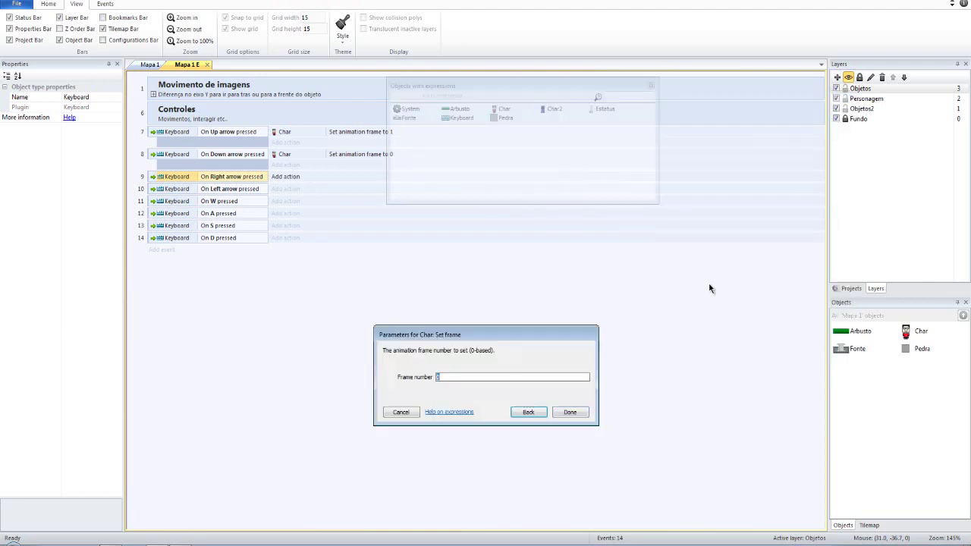
pyautogui.write('0')
pyautogui.press('BackSpace')
pyautogui.write('2')
pyautogui.press('Return')
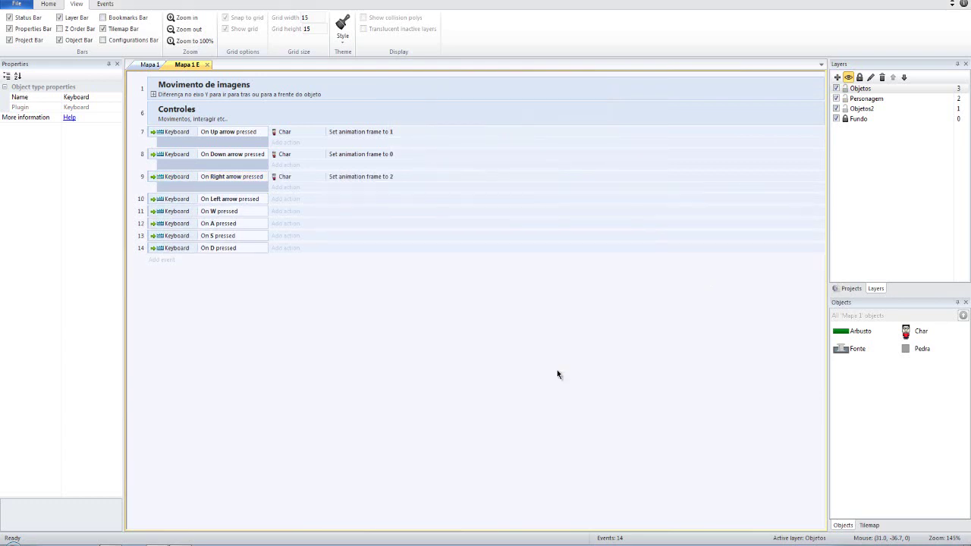
# - Check frame 2 among the Char sprite's animation frames in the Mapa 1 layout, and return to the event sheet
pyautogui.click(137, 65)
pyautogui.click(185, 130)
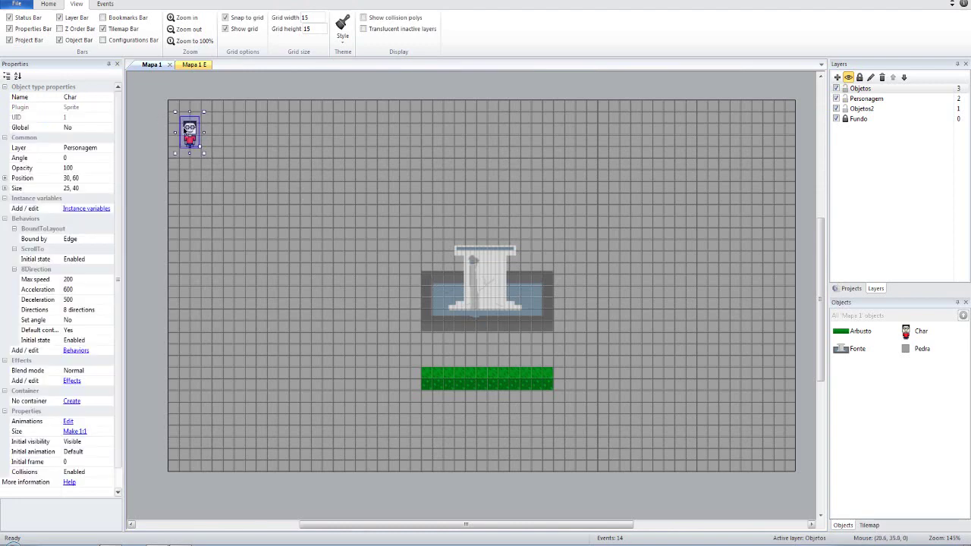
pyautogui.doubleClick(186, 130)
pyautogui.click(490, 521)
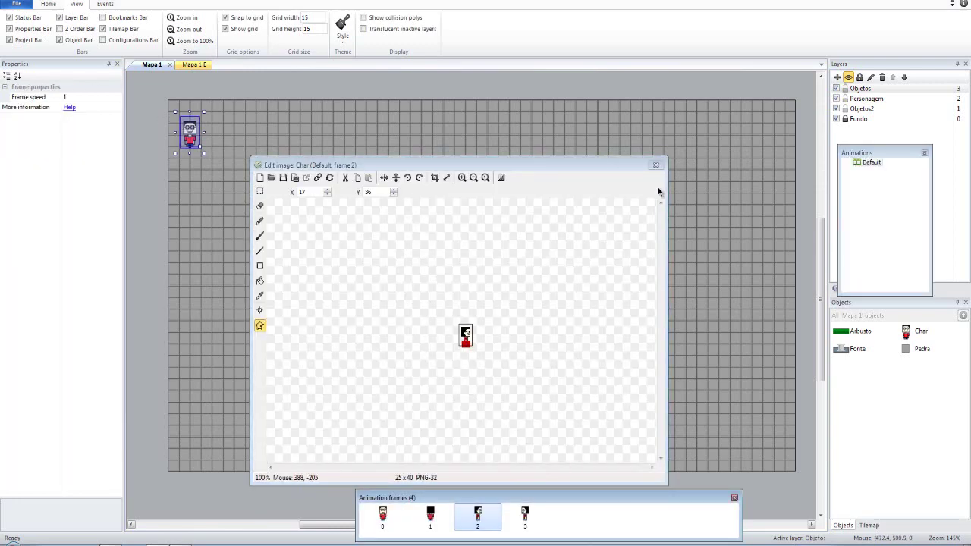
pyautogui.click(657, 165)
pyautogui.click(237, 105)
pyautogui.click(194, 65)
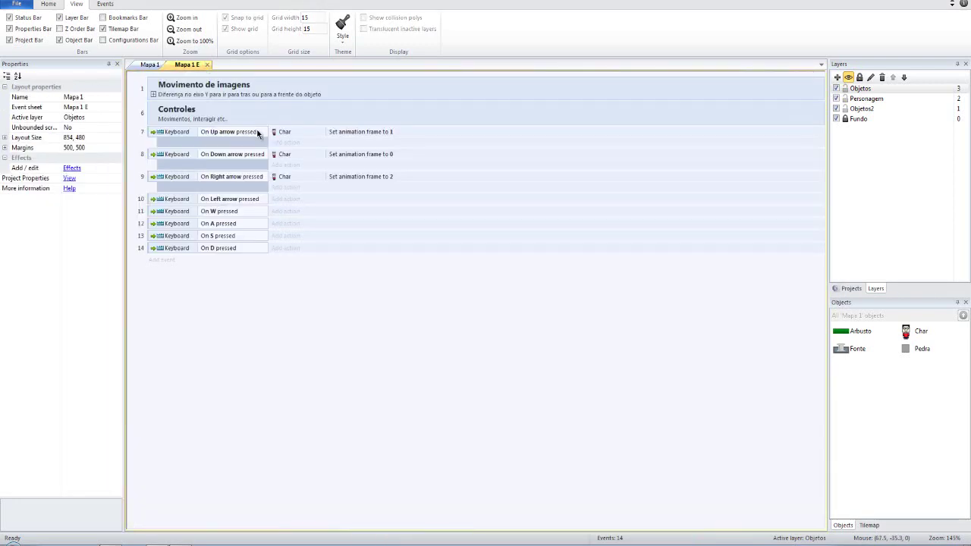
# - Add a Char "Set frame" action with frame number 3 to the Left arrow event
pyautogui.click(287, 199)
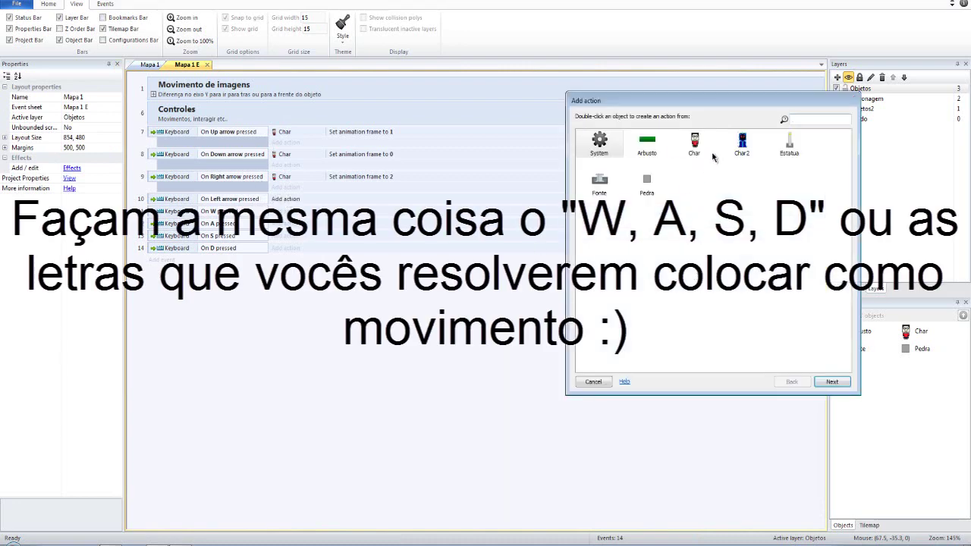
pyautogui.doubleClick(712, 156)
pyautogui.doubleClick(715, 276)
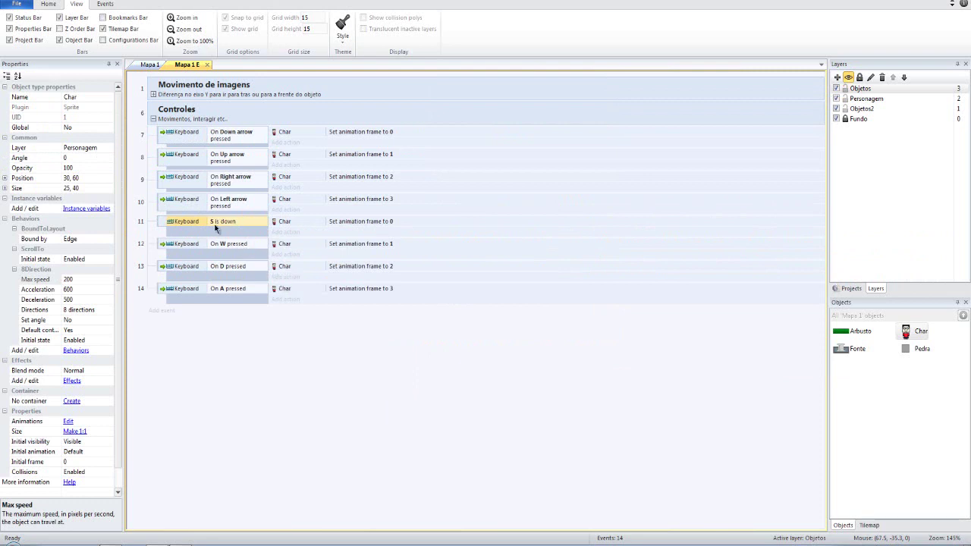
# - Add a Char 8Direction "Simulate control" action set to Down to the "S is down" event and preview the layout
pyautogui.click(286, 232)
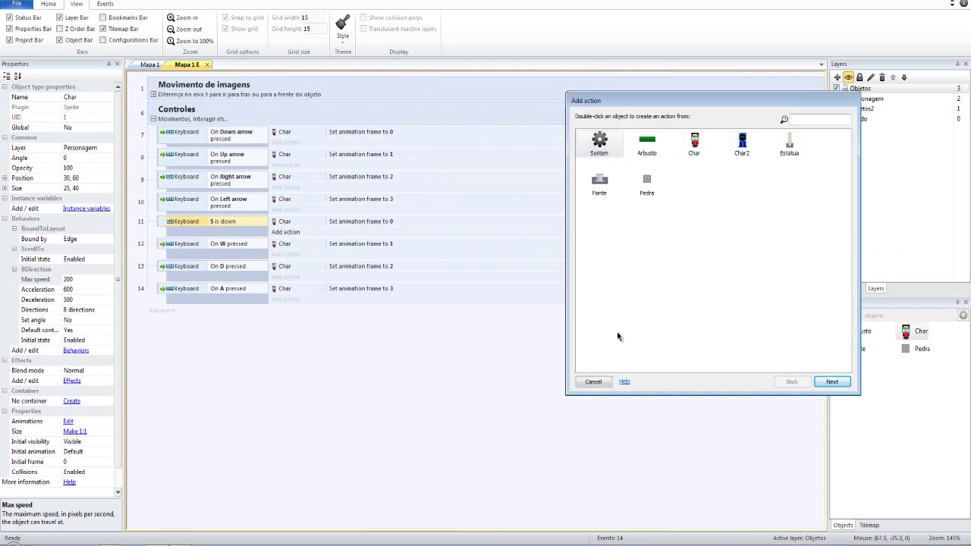
pyautogui.doubleClick(695, 144)
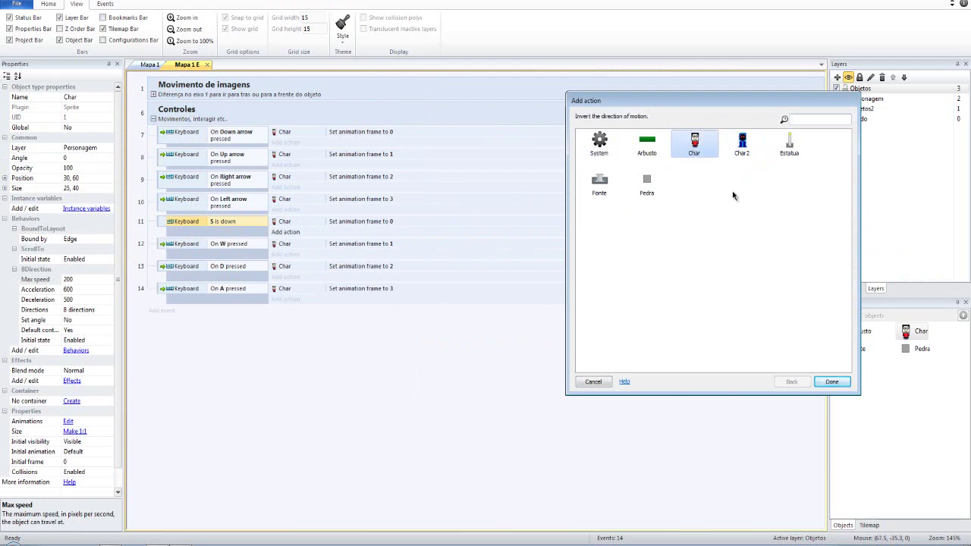
pyautogui.doubleClick(727, 186)
pyautogui.click(490, 379)
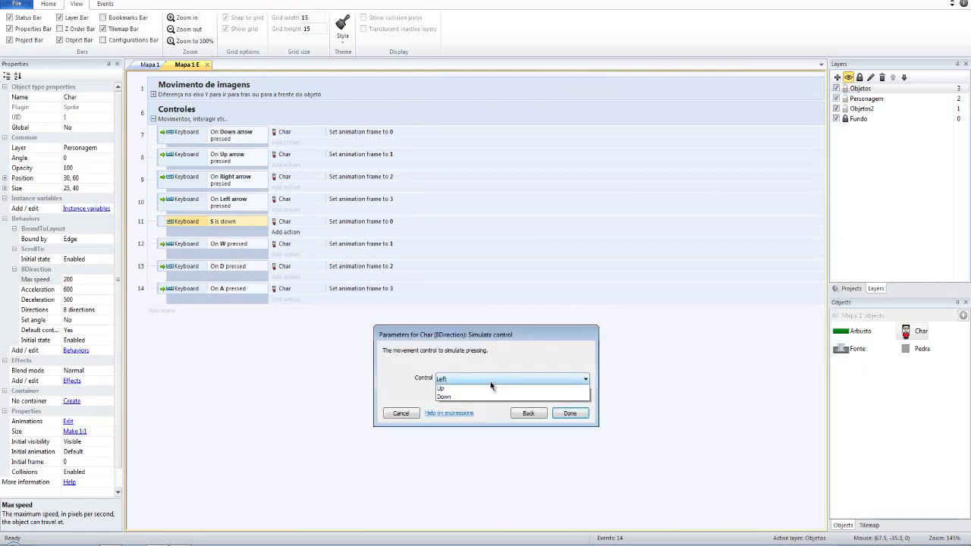
pyautogui.click(494, 418)
pyautogui.click(569, 414)
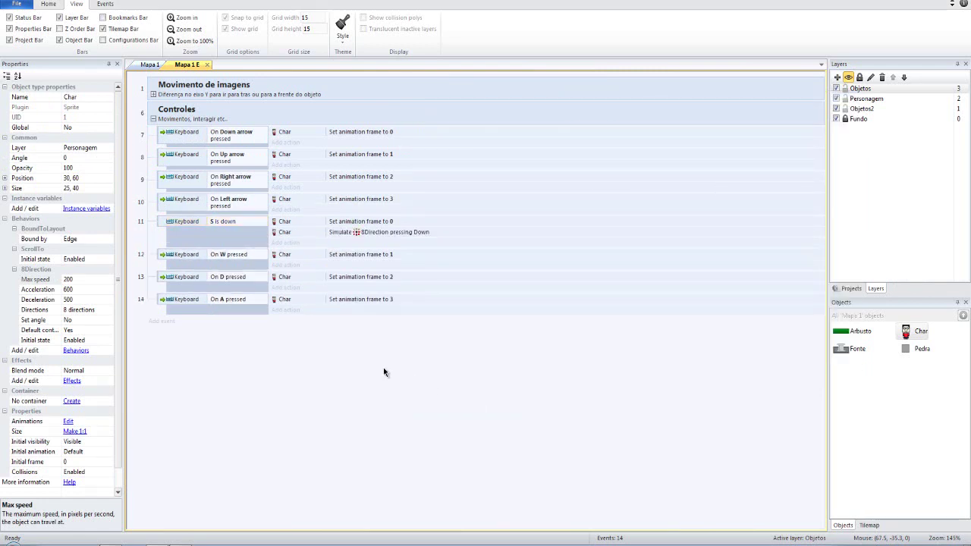
pyautogui.press('F5')
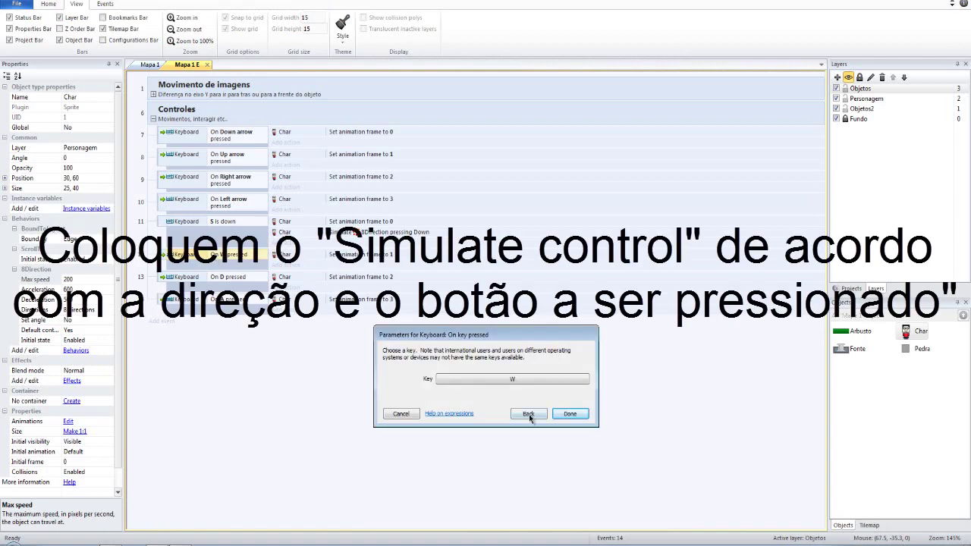
# - Change the W, D and A key events from "On key pressed" to "Key is down" conditions
pyautogui.click(529, 412)
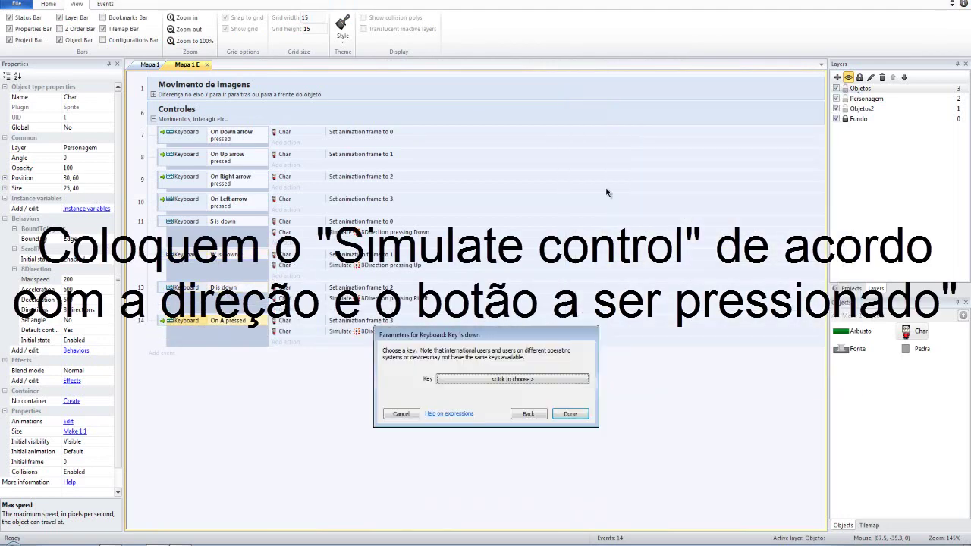
pyautogui.click(568, 414)
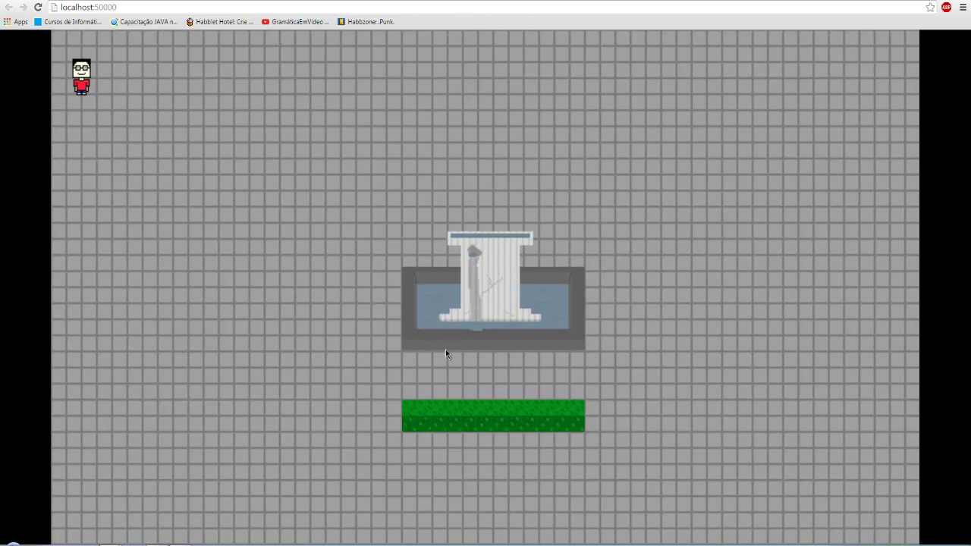
# - Test the character's movement and facing with W, A, S and D in the preview, and close the preview
pyautogui.press('s')
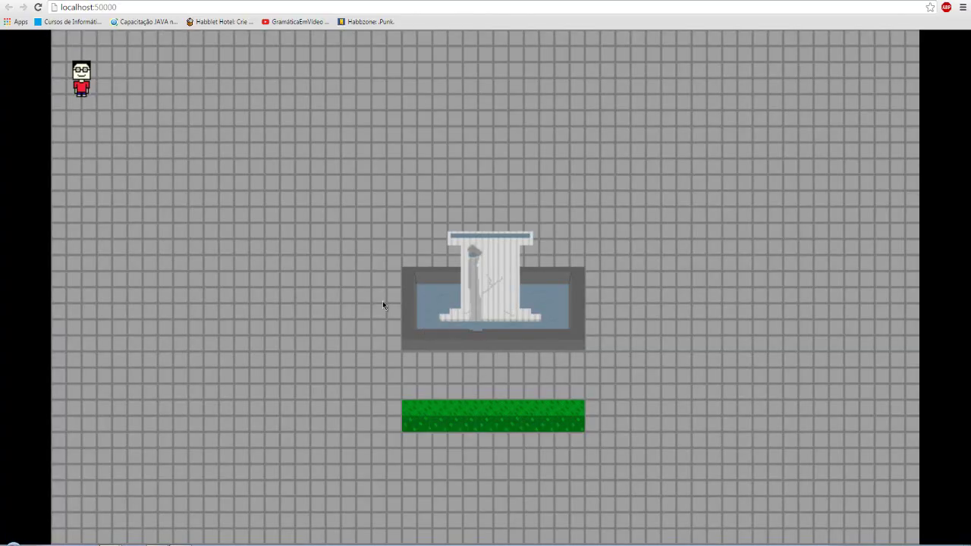
pyautogui.press('d')
pyautogui.press('d')
pyautogui.press('w')
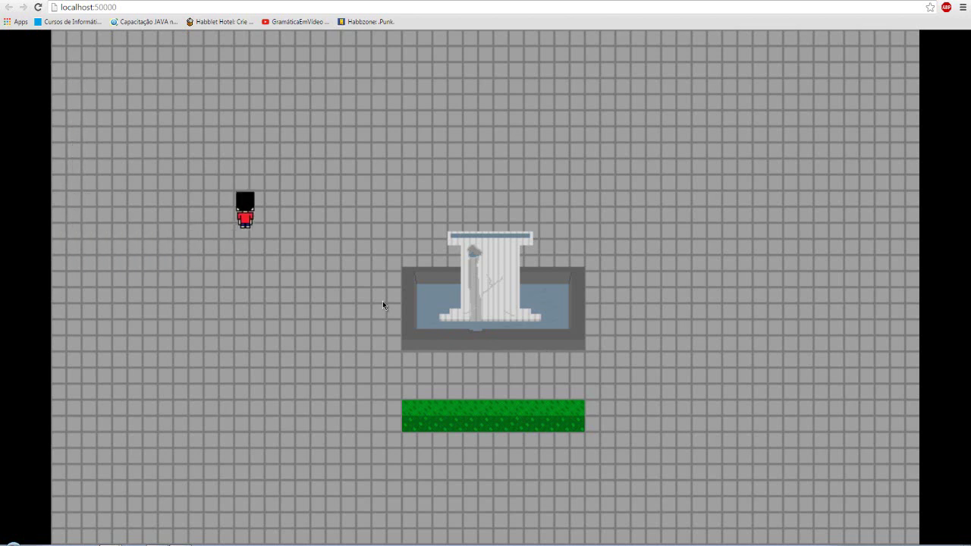
pyautogui.press('a')
pyautogui.press('w')
pyautogui.press('s')
pyautogui.press('d')
pyautogui.press('w')
pyautogui.press('d')
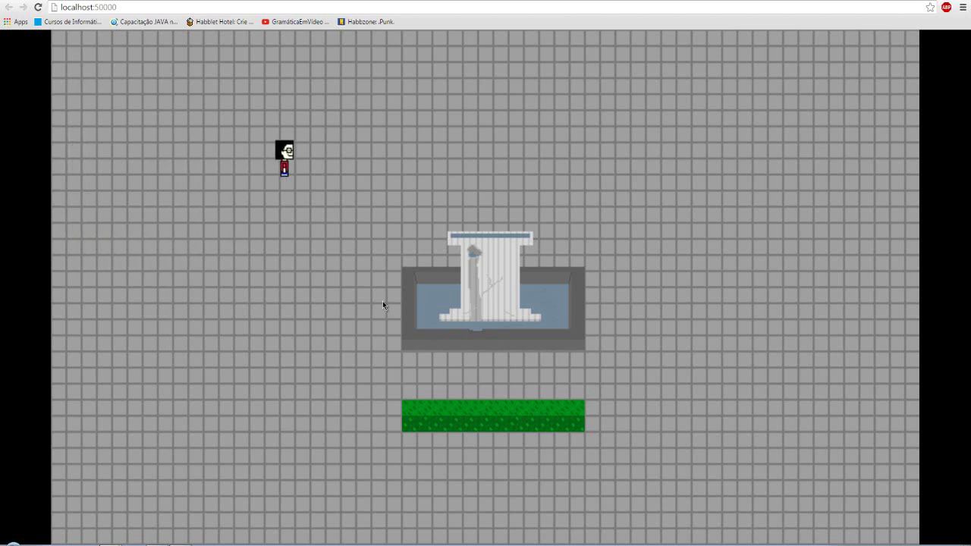
pyautogui.press('s')
pyautogui.press('a')
pyautogui.press('w')
pyautogui.press('d')
pyautogui.press('s')
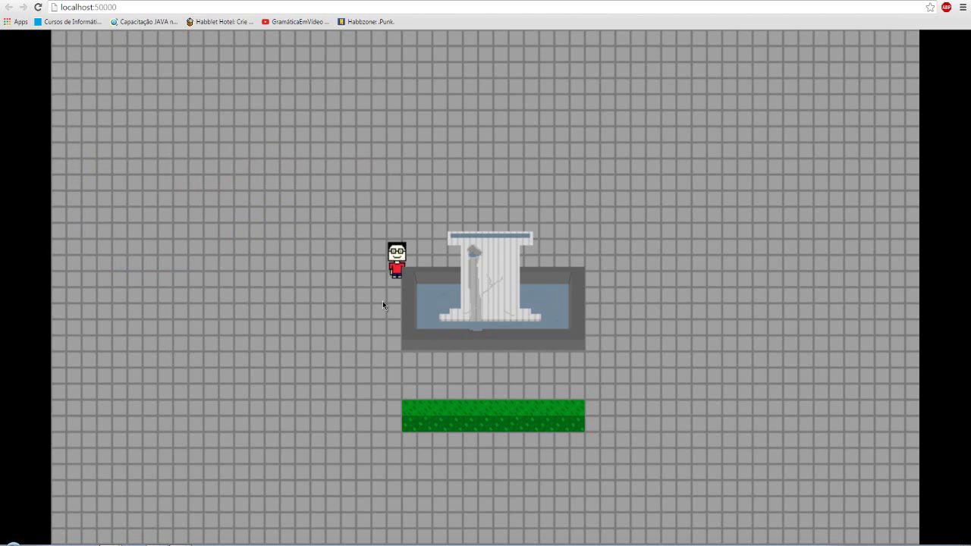
pyautogui.press('a')
pyautogui.press('w')
pyautogui.press('d')
pyautogui.press('s')
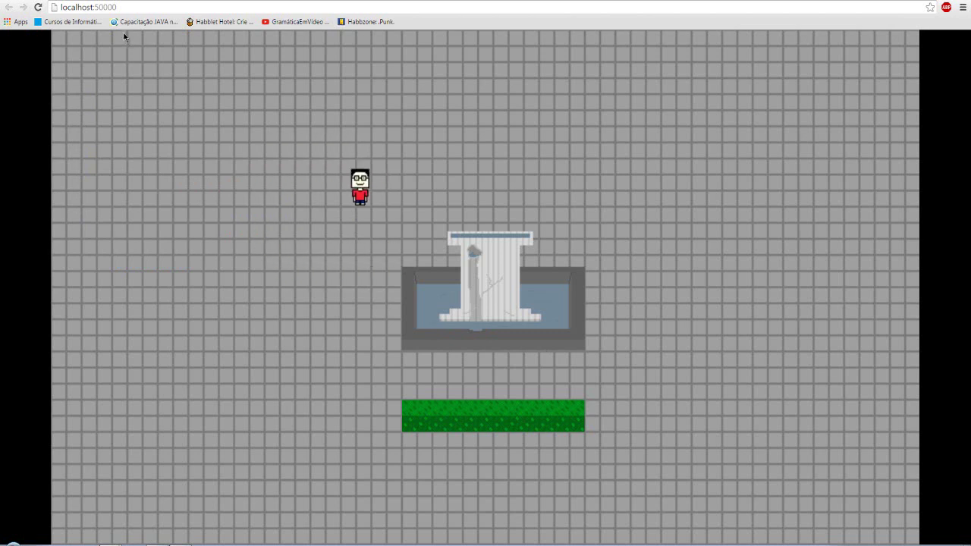
pyautogui.hotkey('ctrl', 'w')
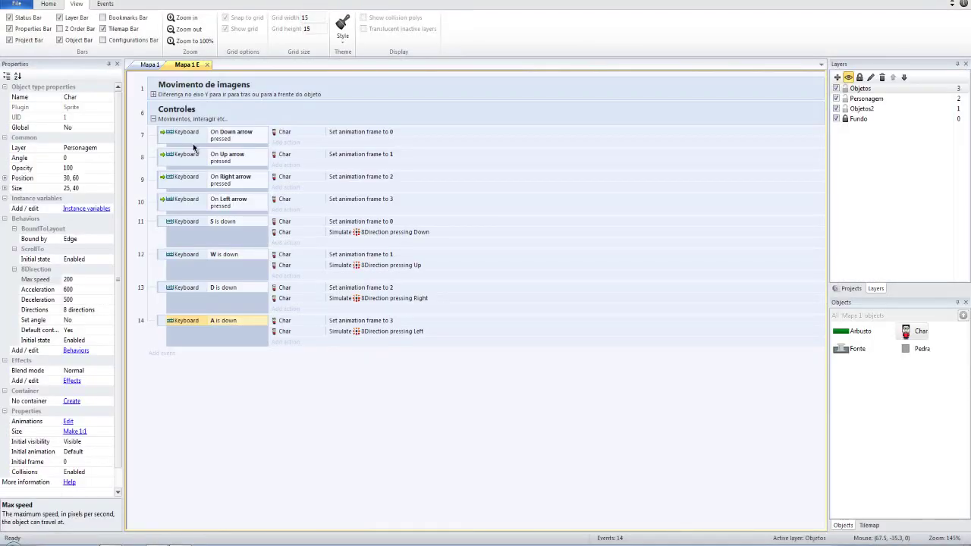
# - Insert a new sprite on the Objetos layer beside the fountain in the Mapa 1 layout, loading the CasaDoMago image
pyautogui.click(149, 65)
pyautogui.doubleClick(236, 223)
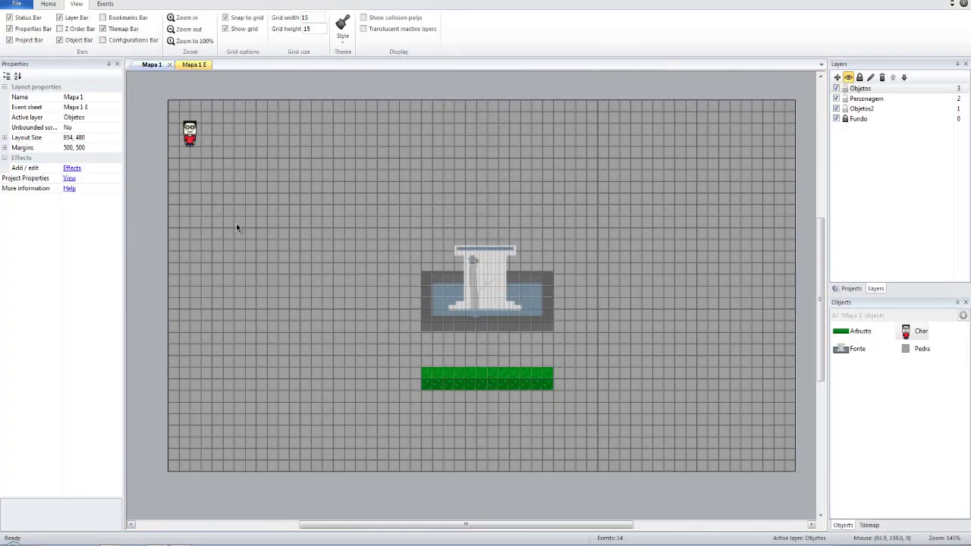
pyautogui.doubleClick(559, 332)
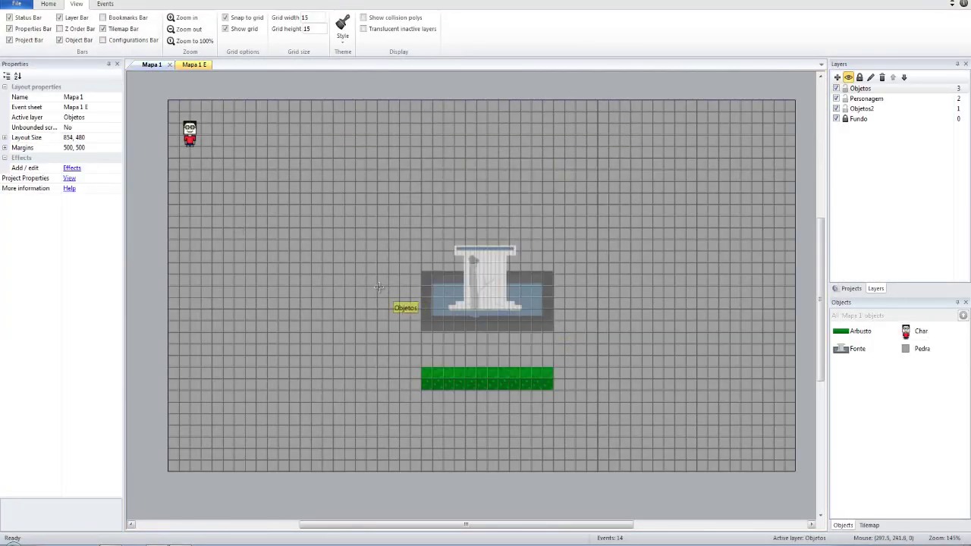
pyautogui.click(378, 286)
pyautogui.click(504, 165)
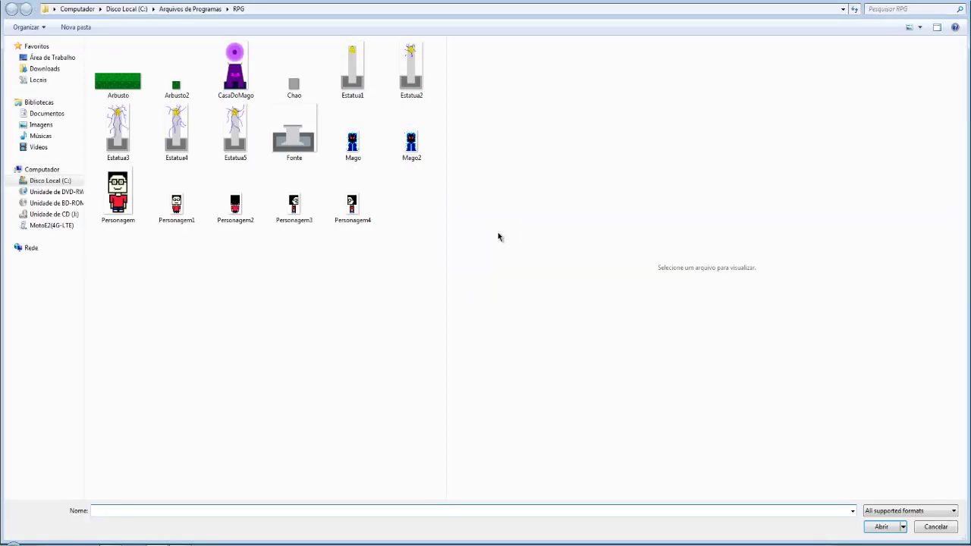
pyautogui.doubleClick(248, 84)
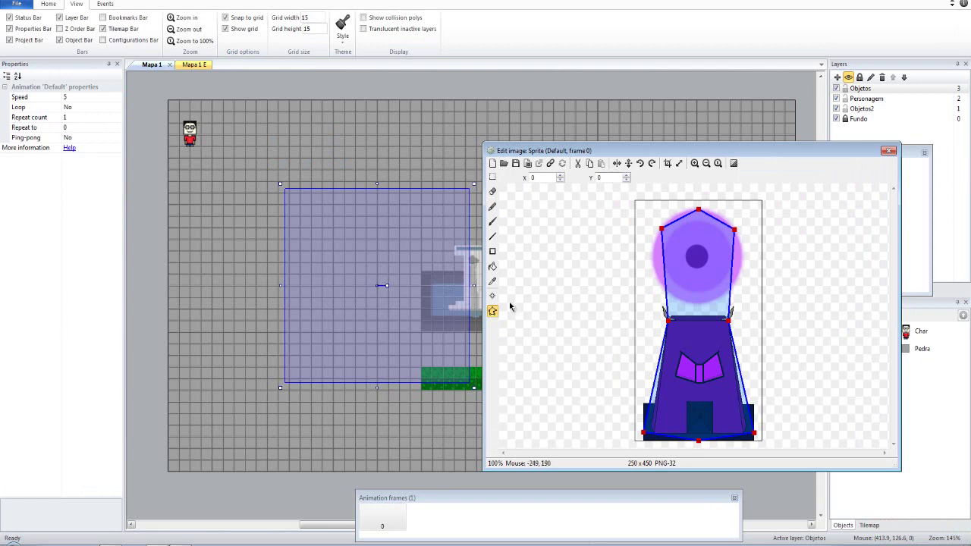
# - Hide the tower image's collision polygon and enlarge the image editor window, showing the whole image at 100%
pyautogui.click(492, 311)
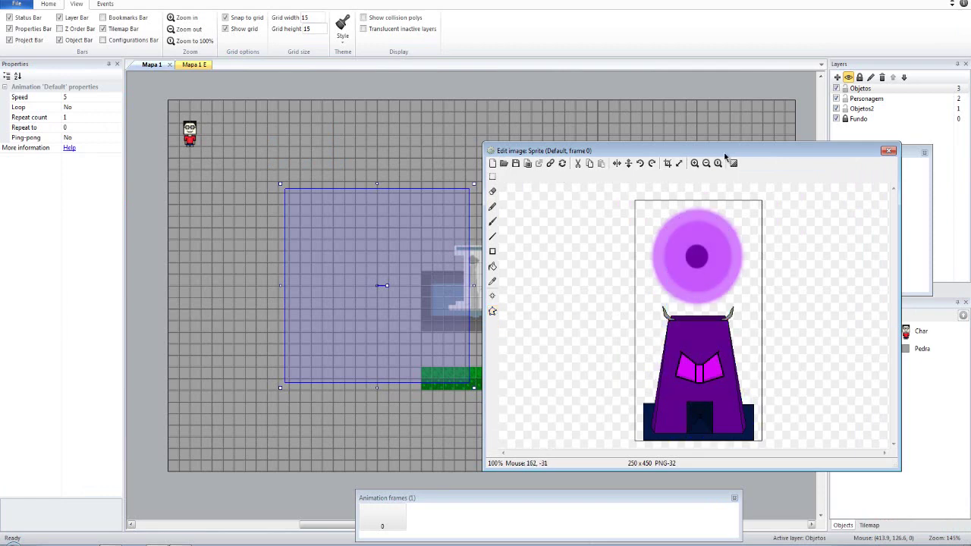
pyautogui.moveTo(726, 154); pyautogui.dragTo(406, 94)
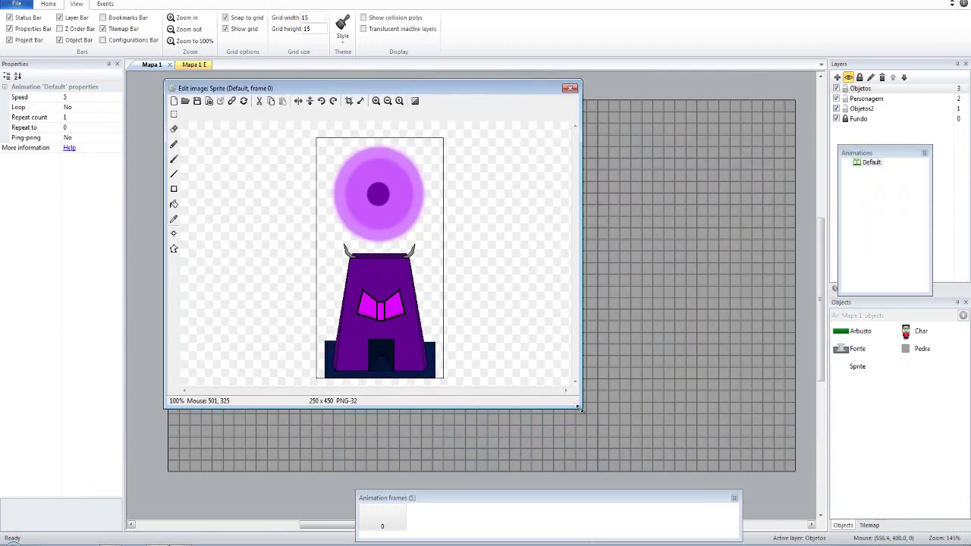
pyautogui.moveTo(578, 408); pyautogui.dragTo(807, 483)
pyautogui.moveTo(512, 83); pyautogui.dragTo(414, 55)
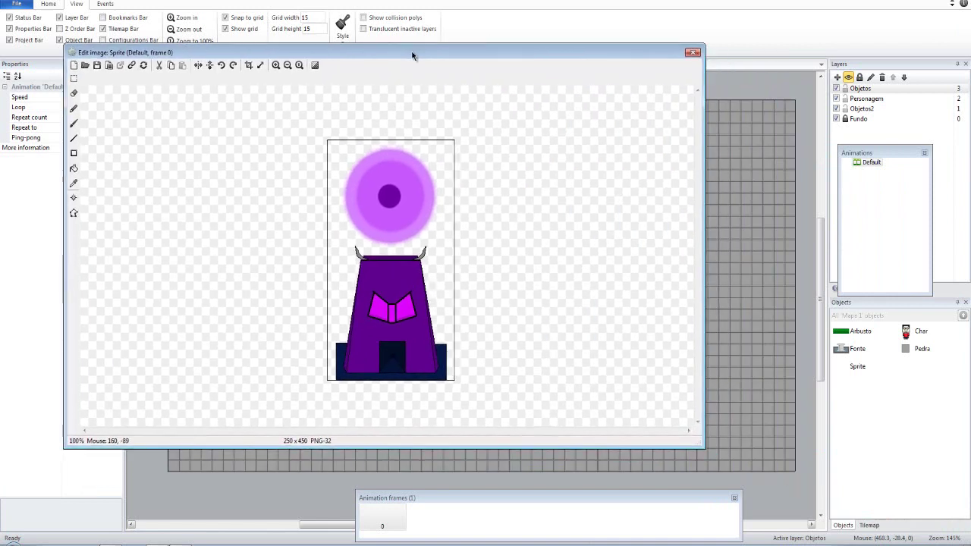
pyautogui.scroll(1, 448, 202)
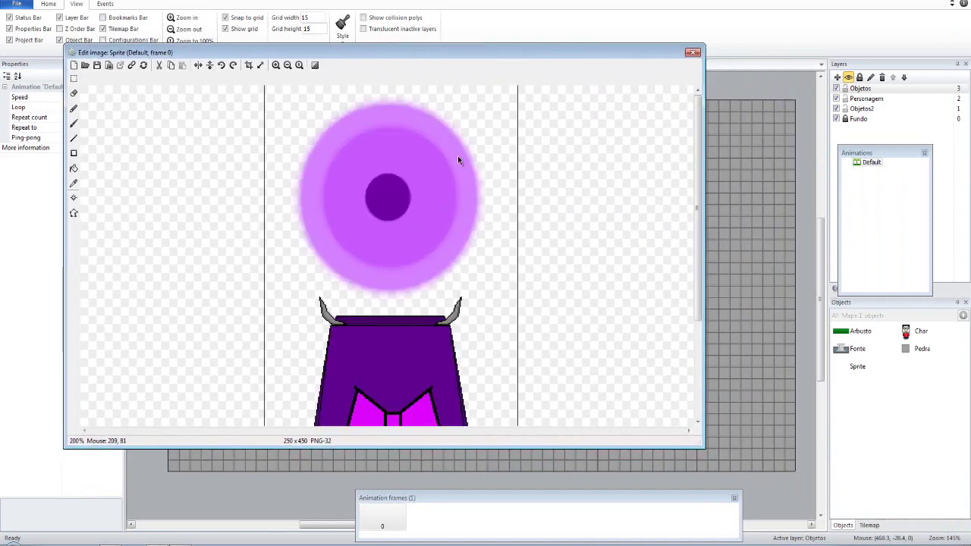
pyautogui.click(289, 66)
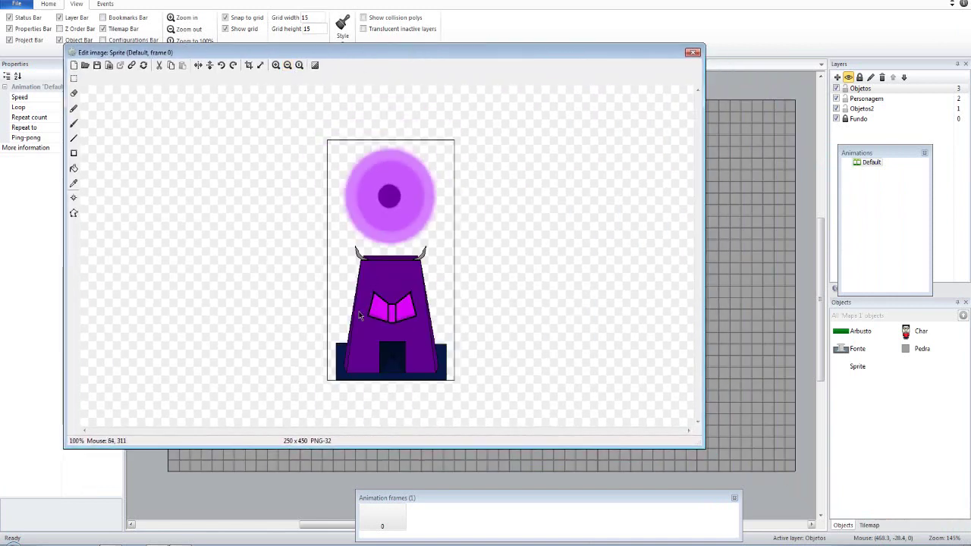
# - Duplicate the tower sprite's animation frame twice to make three frames
pyautogui.rightClick(393, 514)
pyautogui.click(382, 519)
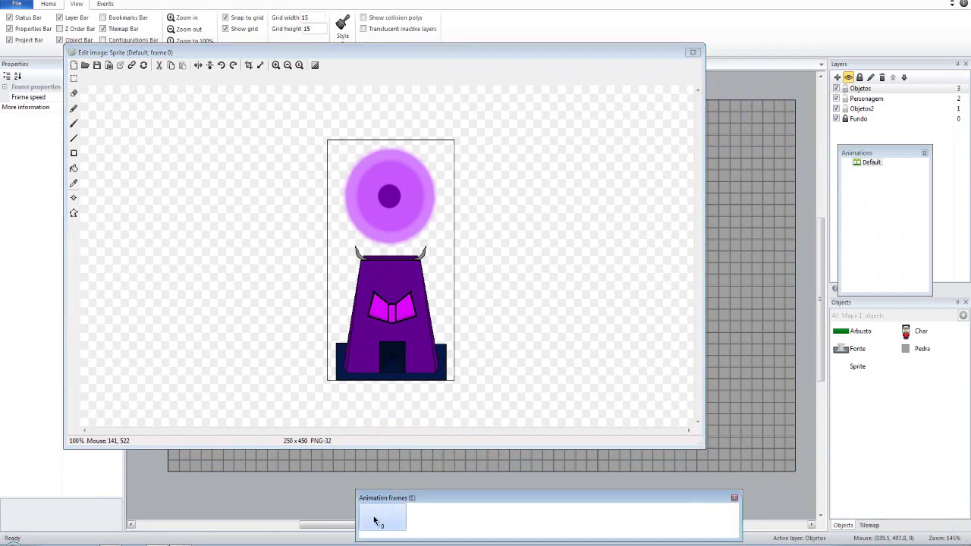
pyautogui.rightClick(381, 519)
pyautogui.click(423, 462)
pyautogui.rightClick(430, 519)
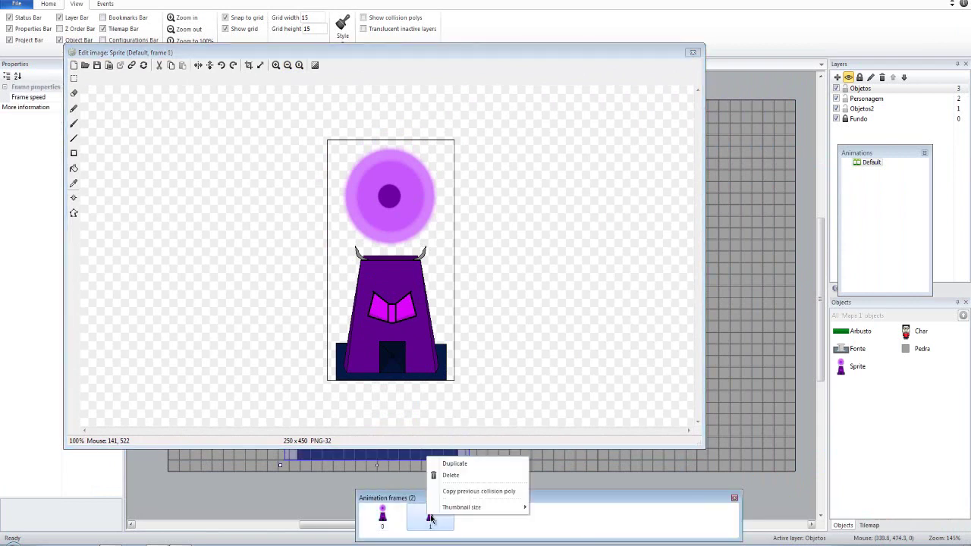
pyautogui.click(470, 463)
# - In frame 0, sample the orb's purple for the Pencil, darken it to RGB 182, 37, 254, and undo a trial stroke
pyautogui.click(384, 520)
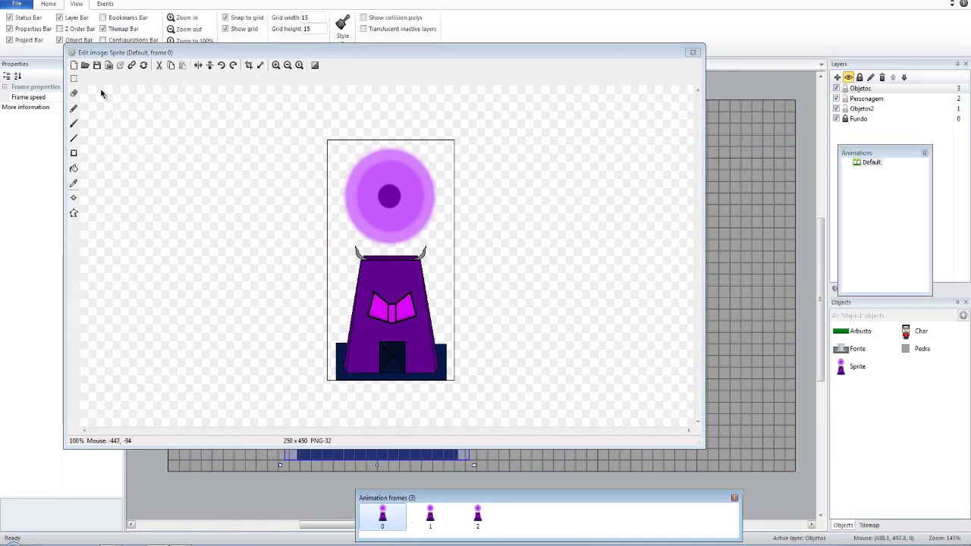
pyautogui.click(74, 79)
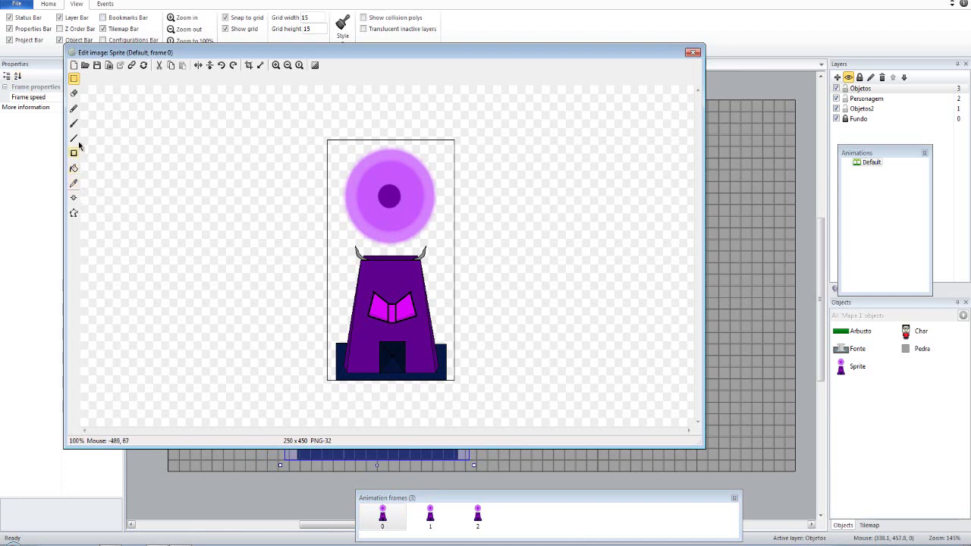
pyautogui.click(74, 111)
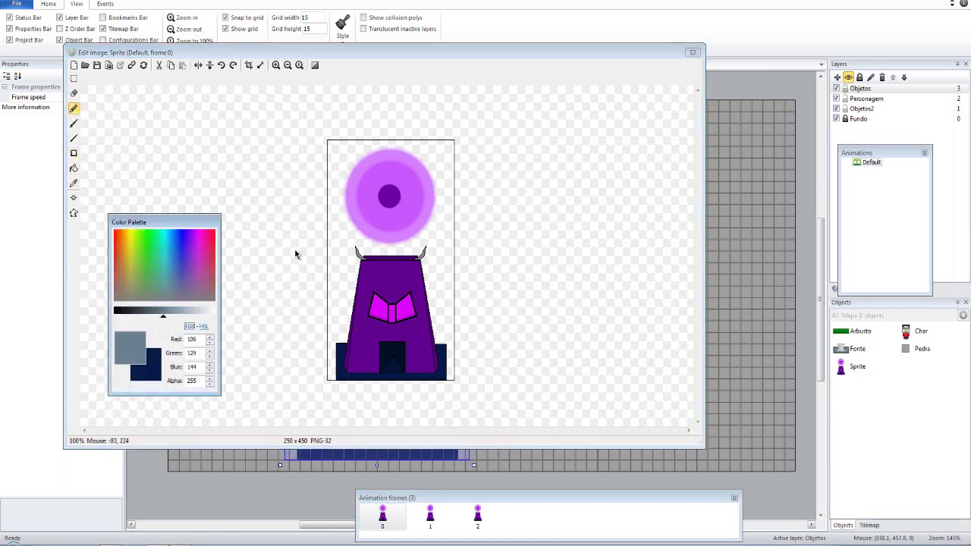
pyautogui.keyDown('alt'); pyautogui.click(412, 197); pyautogui.keyUp('alt')
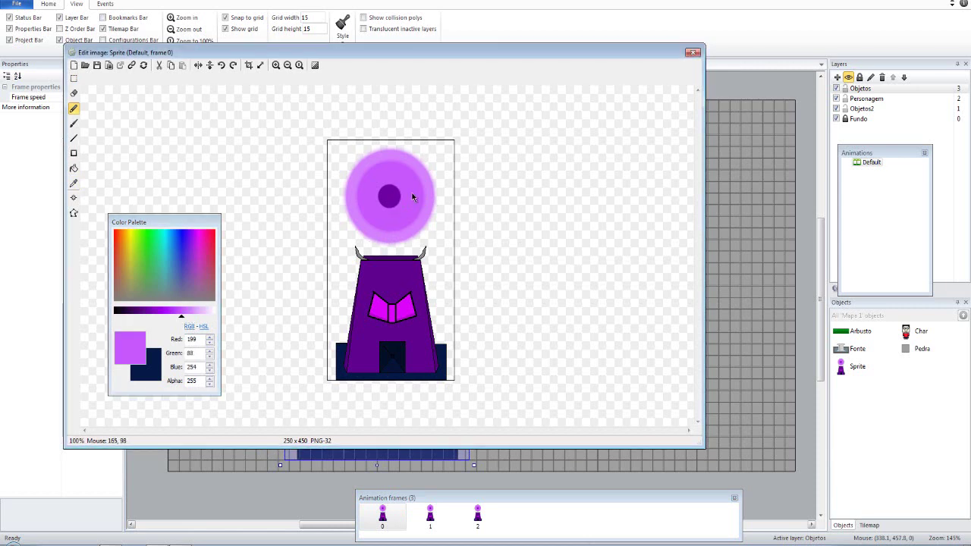
pyautogui.click(172, 311)
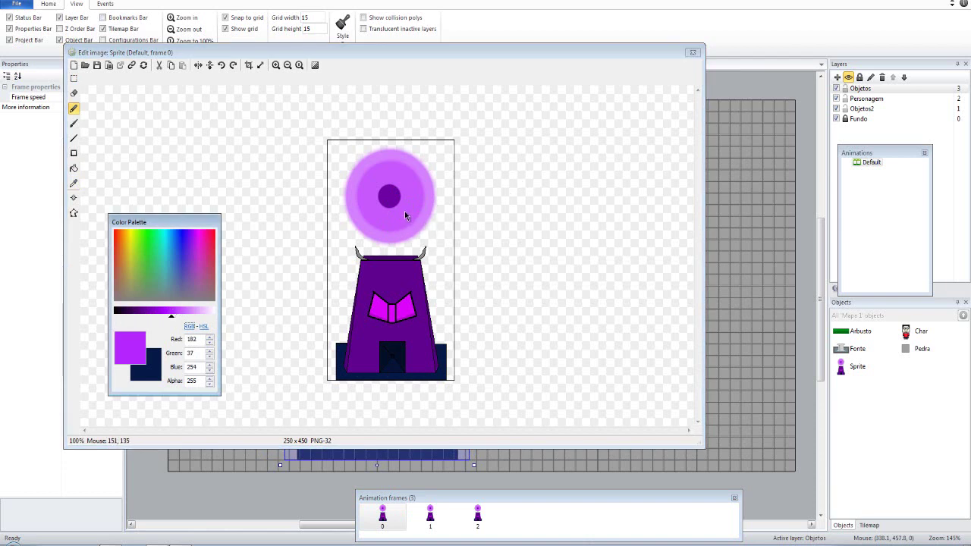
pyautogui.moveTo(400, 204); pyautogui.dragTo(419, 212)
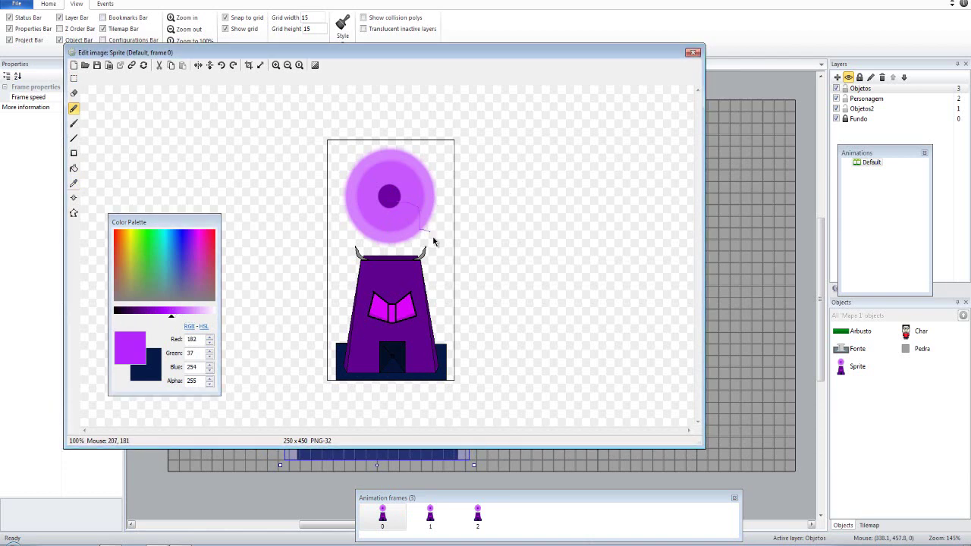
pyautogui.hotkey('ctrl', 'z')
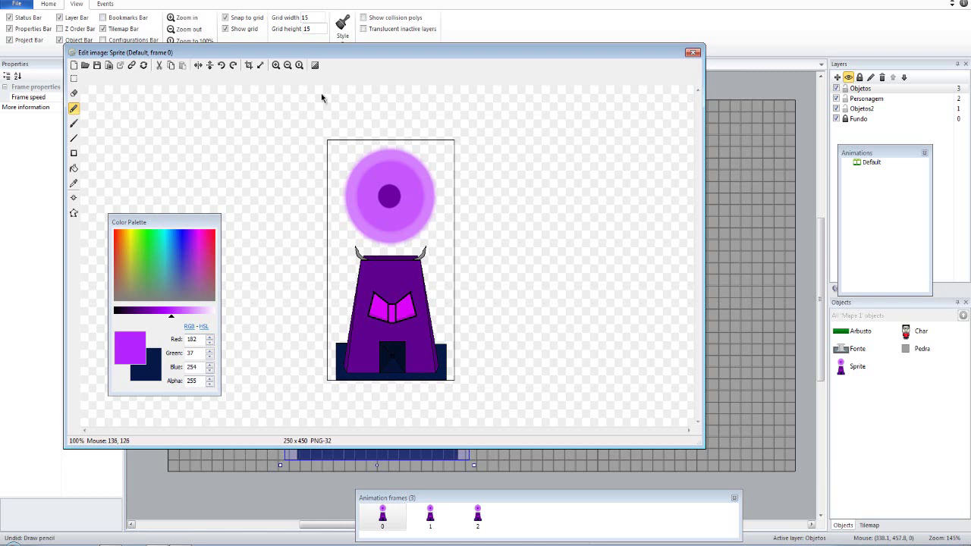
# - Draw branching purple lightning bolts with the Pencil, radiating from the orb's dark centre in frame 0
pyautogui.click(276, 65)
pyautogui.scroll(3, 694, 271)
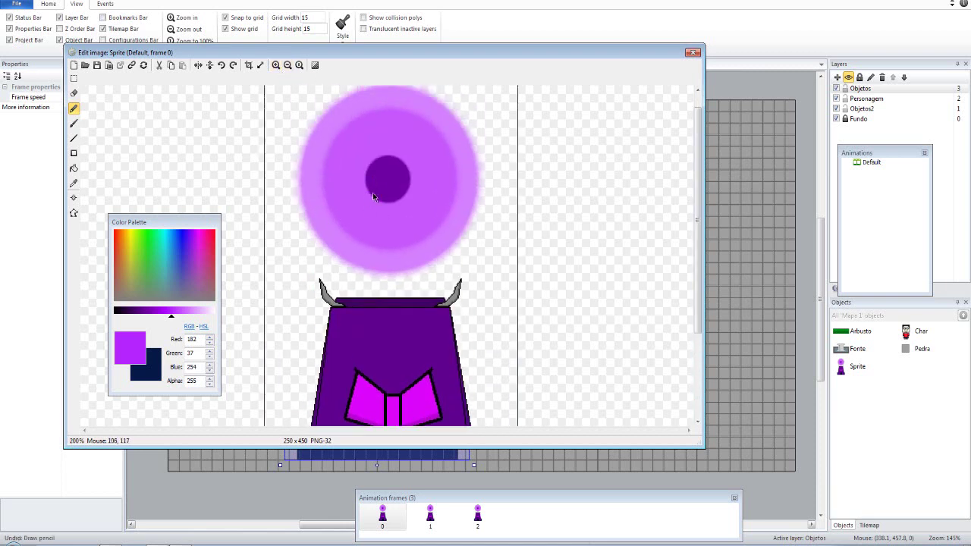
pyautogui.moveTo(363, 180)
pyautogui.mouseDown()
pyautogui.moveTo(291, 274)
pyautogui.moveTo(274, 132)
pyautogui.mouseUp()
pyautogui.moveTo(373, 138); pyautogui.dragTo(314, 69)
pyautogui.scroll(1, 435, 144)
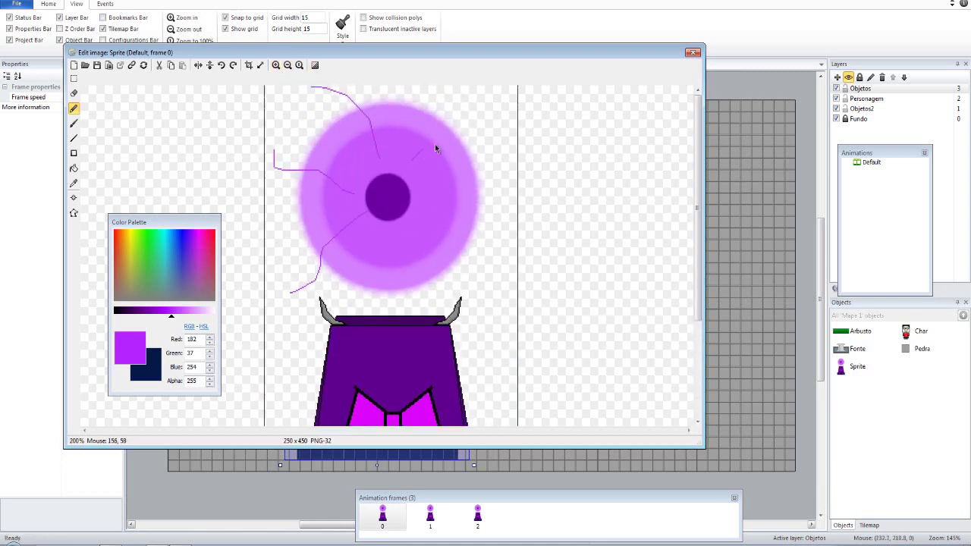
pyautogui.moveTo(397, 249); pyautogui.dragTo(423, 299)
pyautogui.moveTo(459, 203); pyautogui.dragTo(497, 180)
pyautogui.moveTo(428, 147); pyautogui.dragTo(472, 185)
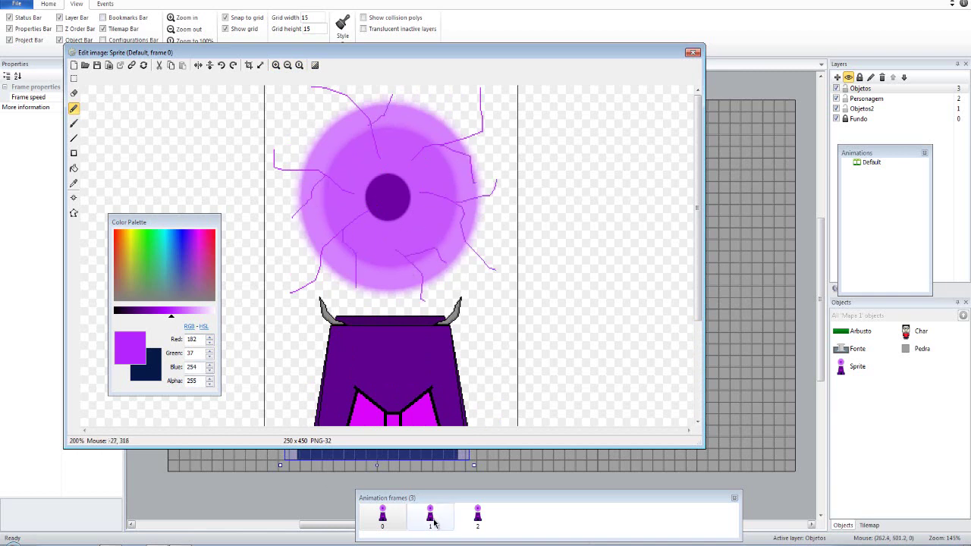
# - In frame 1, select the orb with a rectangle of about 243 x 198 and move it down 20 pixels
pyautogui.click(434, 519)
pyautogui.click(74, 79)
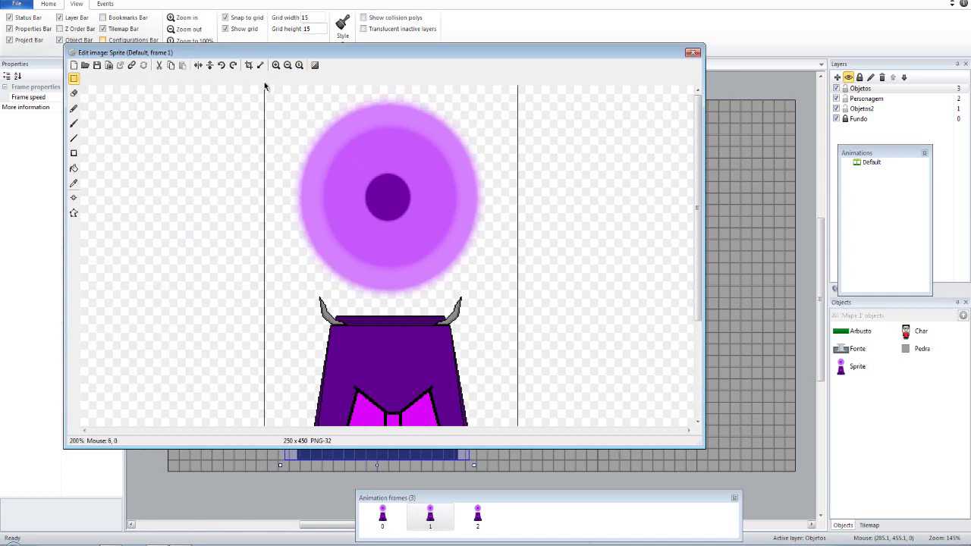
pyautogui.moveTo(272, 86); pyautogui.dragTo(516, 302)
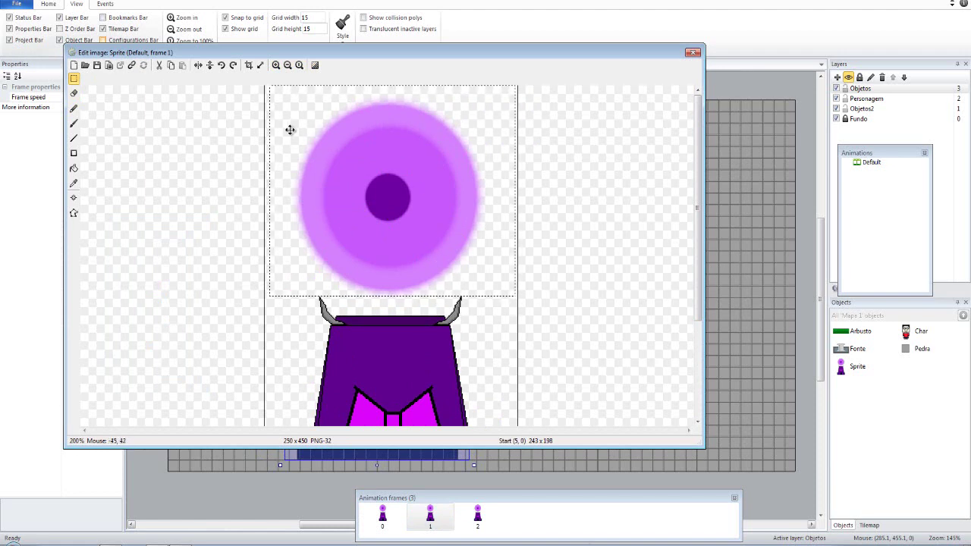
pyautogui.click(324, 148)
pyautogui.moveTo(325, 148); pyautogui.dragTo(341, 255)
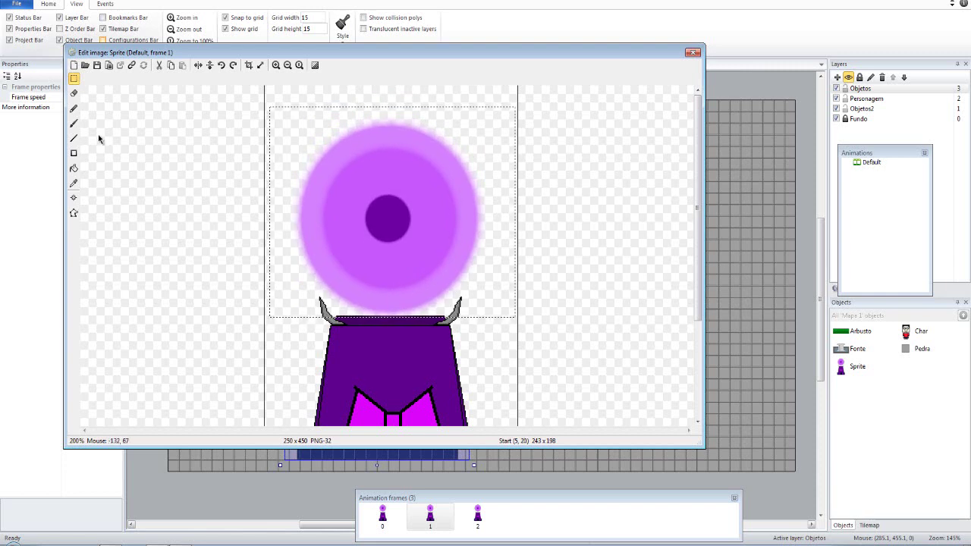
pyautogui.click(136, 168)
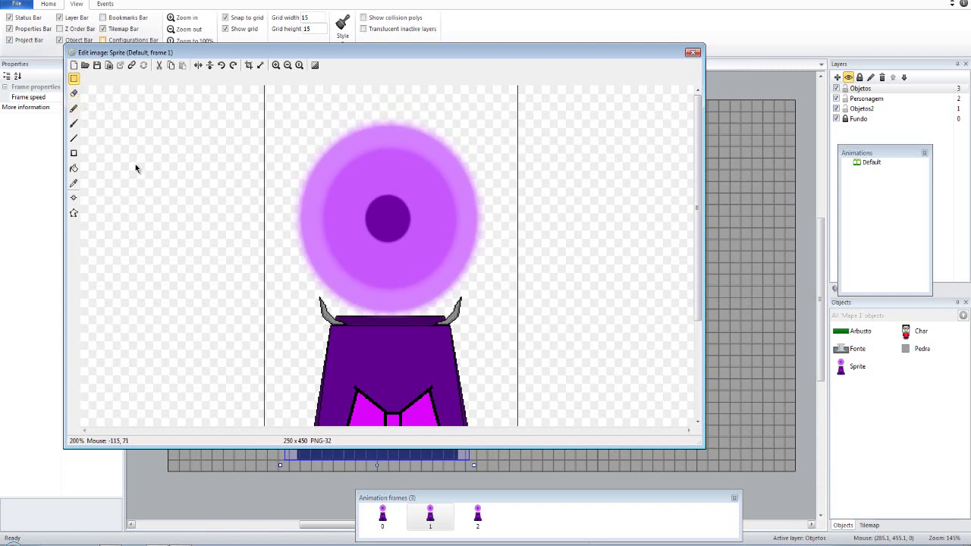
# - Draw branching purple lightning bolts with the Pencil all around the lowered orb in frame 1, undoing stray strokes
pyautogui.click(73, 109)
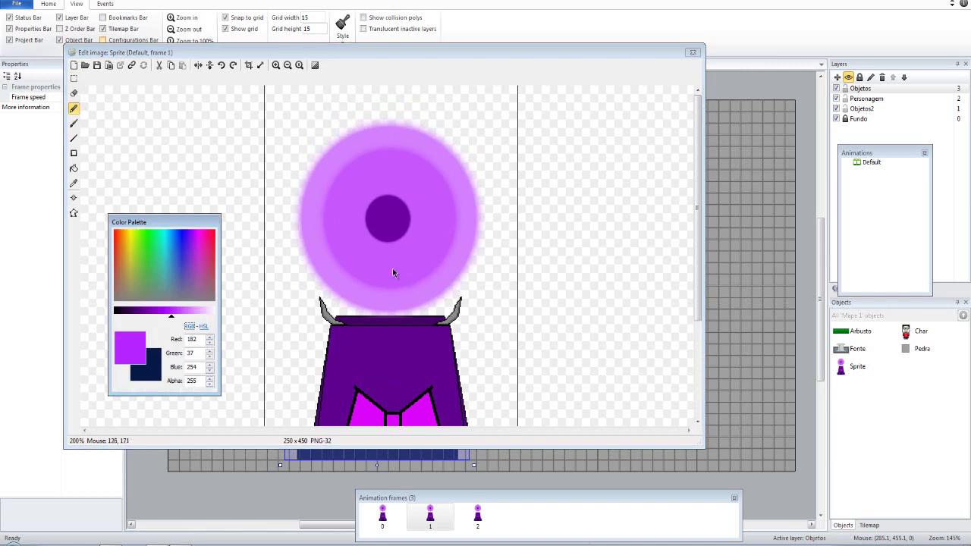
pyautogui.moveTo(428, 253); pyautogui.dragTo(459, 270)
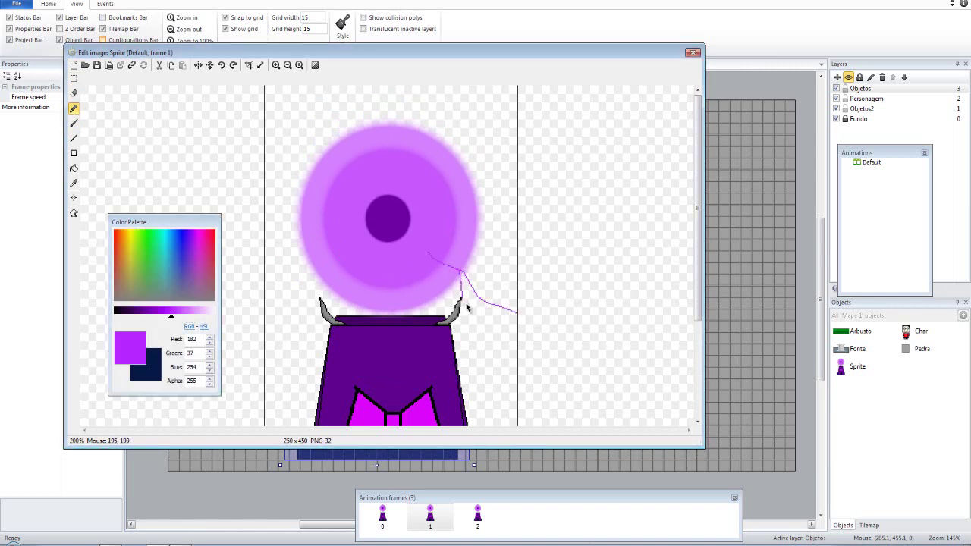
pyautogui.moveTo(467, 306); pyautogui.dragTo(467, 334)
pyautogui.moveTo(401, 323); pyautogui.dragTo(374, 377)
pyautogui.hotkey('ctrl', 'z')
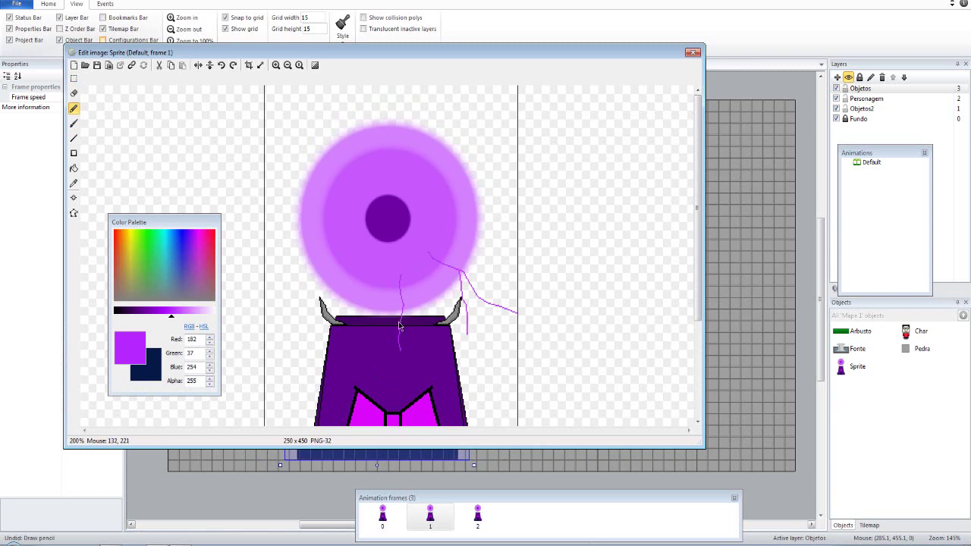
pyautogui.moveTo(400, 326); pyautogui.dragTo(363, 349)
pyautogui.moveTo(338, 271); pyautogui.dragTo(264, 301)
pyautogui.moveTo(289, 293); pyautogui.dragTo(290, 334)
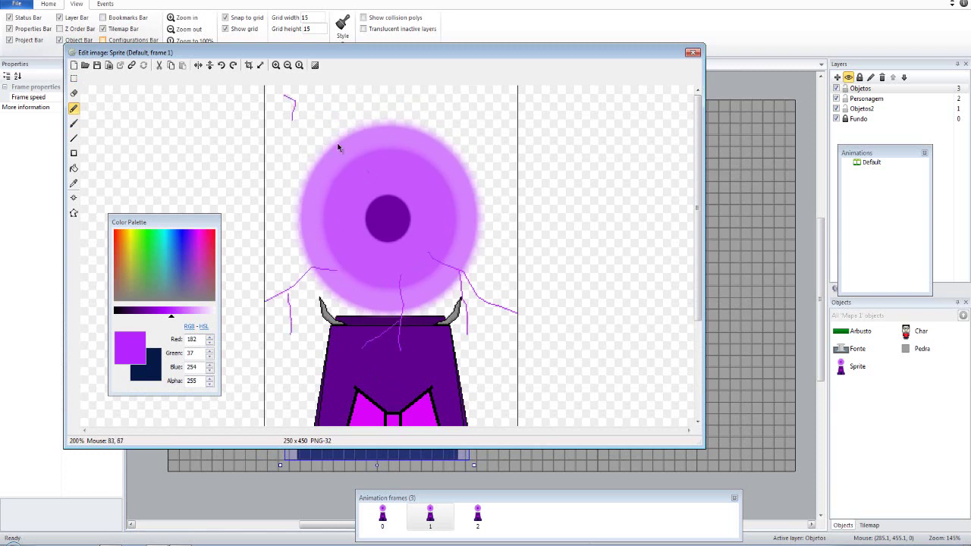
pyautogui.moveTo(334, 98)
pyautogui.mouseDown()
pyautogui.moveTo(368, 172)
pyautogui.moveTo(264, 195)
pyautogui.mouseUp()
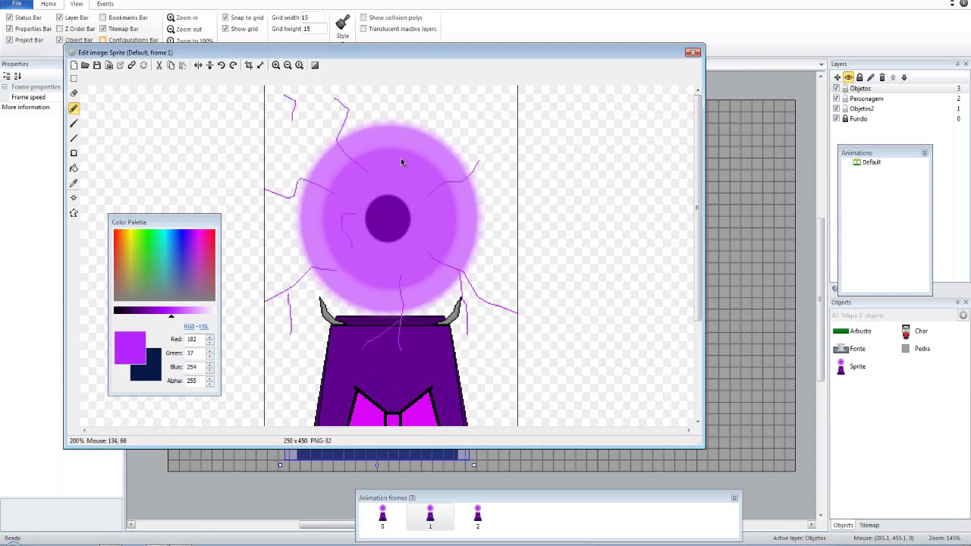
pyautogui.moveTo(402, 163); pyautogui.dragTo(442, 131)
pyautogui.moveTo(438, 85)
pyautogui.mouseDown()
pyautogui.moveTo(444, 129)
pyautogui.moveTo(493, 130)
pyautogui.mouseUp()
pyautogui.moveTo(472, 243)
pyautogui.mouseDown()
pyautogui.moveTo(499, 259)
pyautogui.moveTo(507, 296)
pyautogui.moveTo(468, 237)
pyautogui.moveTo(491, 267)
pyautogui.mouseUp()
pyautogui.hotkey('ctrl', 'z')
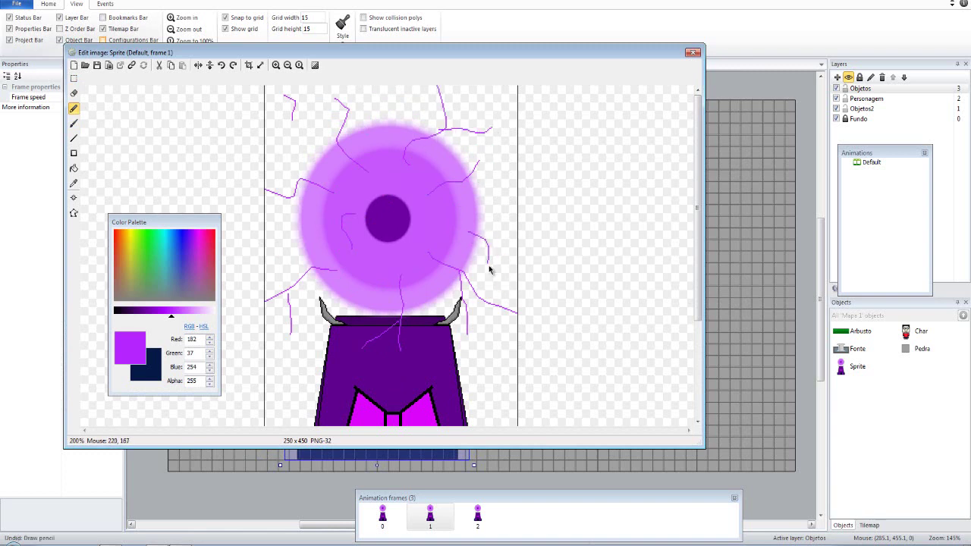
# - Reorder the first two frames so the lowered-orb frame comes first as frame 0, and compare all three frames
pyautogui.click(383, 516)
pyautogui.click(431, 516)
pyautogui.click(477, 516)
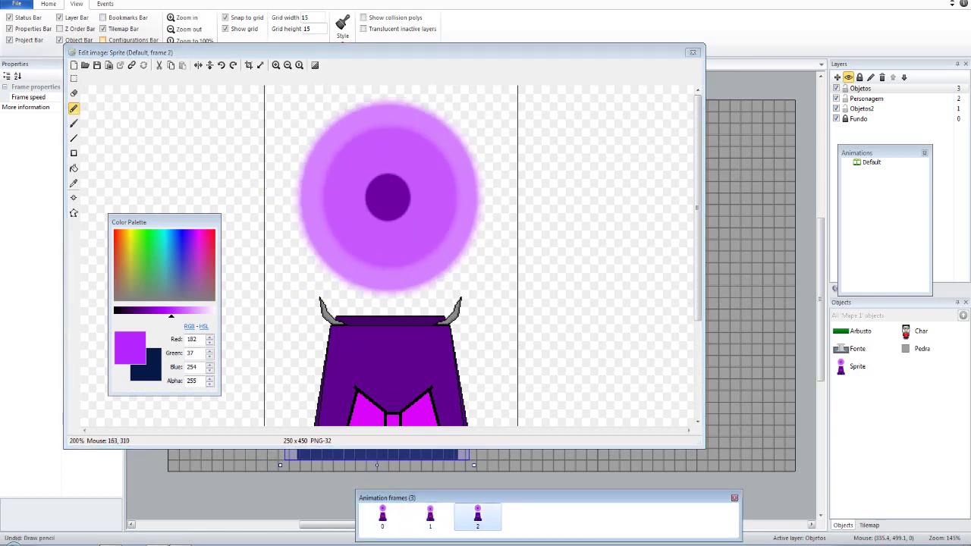
pyautogui.click(383, 516)
pyautogui.click(478, 516)
pyautogui.click(430, 516)
pyautogui.click(383, 516)
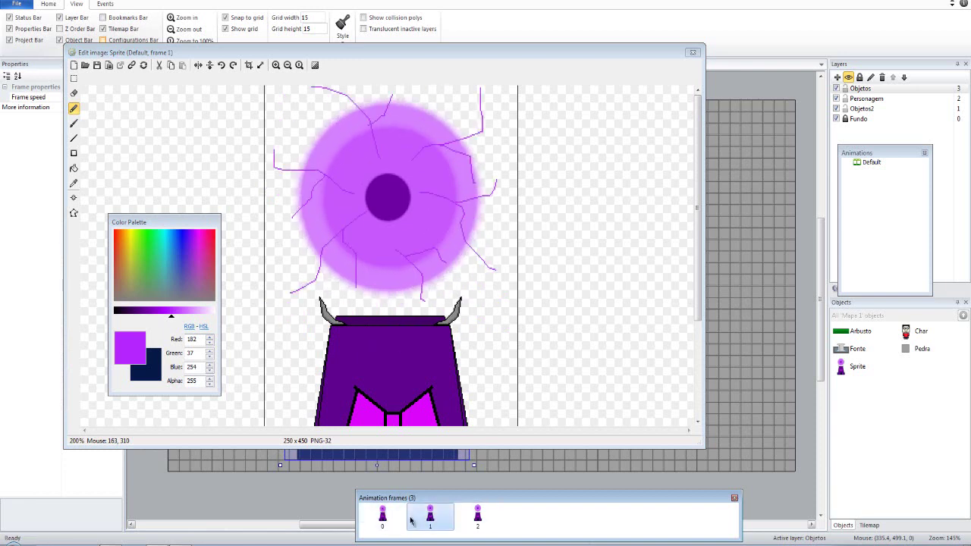
pyautogui.click(385, 516)
pyautogui.click(431, 516)
pyautogui.click(477, 516)
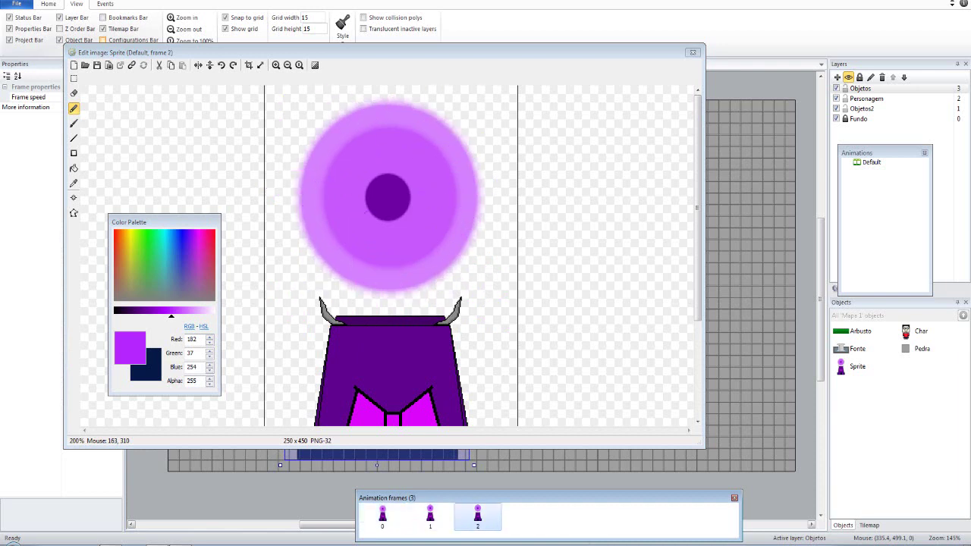
pyautogui.click(431, 516)
pyautogui.click(383, 516)
pyautogui.click(431, 516)
# - In frame 2, select the orb with a rectangle of about 241 x 194 and move it up about 10 pixels
pyautogui.click(477, 516)
pyautogui.click(478, 516)
pyautogui.click(74, 78)
pyautogui.moveTo(270, 89)
pyautogui.mouseDown()
pyautogui.moveTo(497, 303)
pyautogui.moveTo(513, 297)
pyautogui.mouseUp()
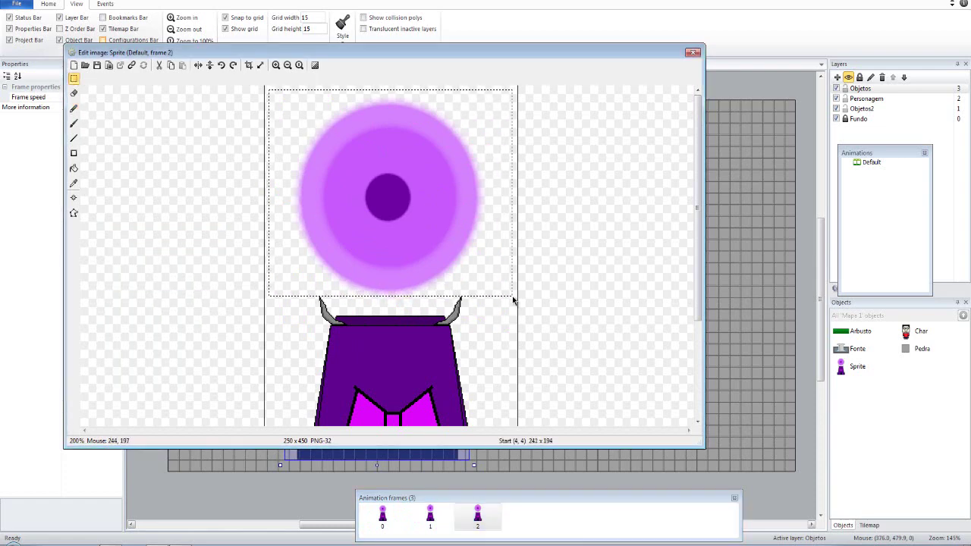
pyautogui.moveTo(432, 254); pyautogui.dragTo(432, 237)
pyautogui.hotkey('ctrl', 'z')
pyautogui.click(390, 332)
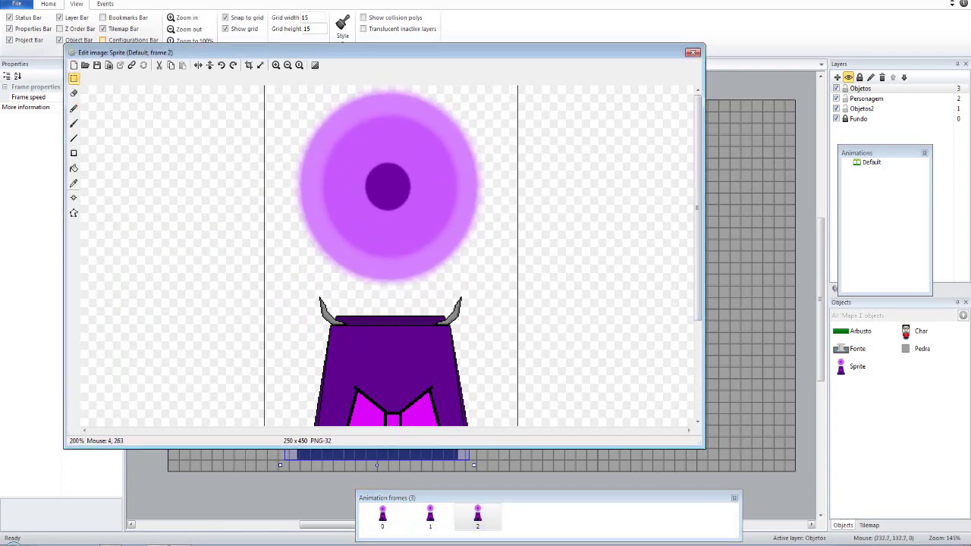
pyautogui.click(394, 523)
pyautogui.click(477, 516)
# - Draw branching purple lightning bolts with the Pencil across and around the raised orb in frame 2
pyautogui.click(73, 109)
pyautogui.moveTo(322, 218); pyautogui.dragTo(278, 345)
pyautogui.moveTo(358, 228); pyautogui.dragTo(372, 305)
pyautogui.moveTo(417, 232); pyautogui.dragTo(440, 293)
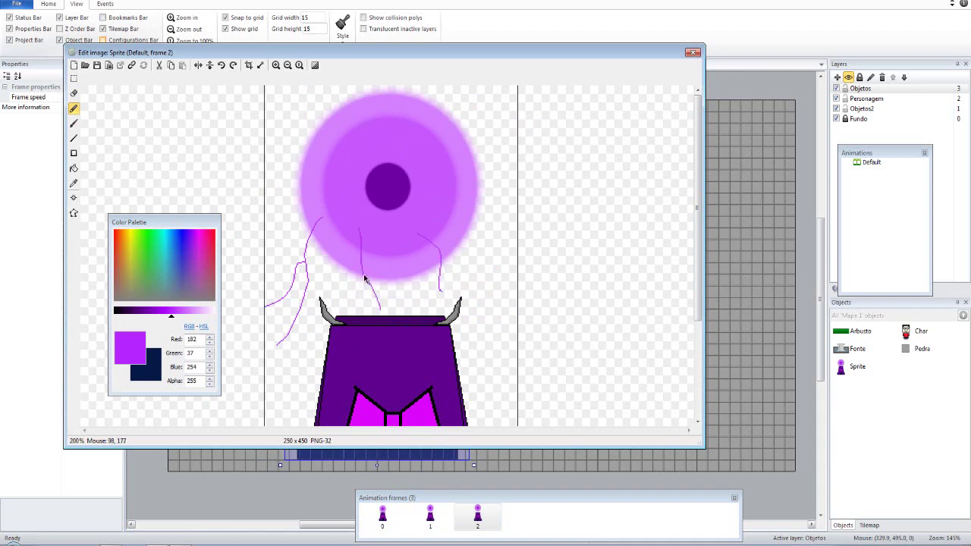
pyautogui.moveTo(499, 155); pyautogui.dragTo(471, 213)
pyautogui.moveTo(491, 93); pyautogui.dragTo(451, 137)
pyautogui.moveTo(340, 94); pyautogui.dragTo(395, 121)
pyautogui.moveTo(341, 167); pyautogui.dragTo(291, 191)
pyautogui.moveTo(431, 172)
pyautogui.mouseDown()
pyautogui.moveTo(391, 188)
pyautogui.moveTo(409, 175)
pyautogui.mouseUp()
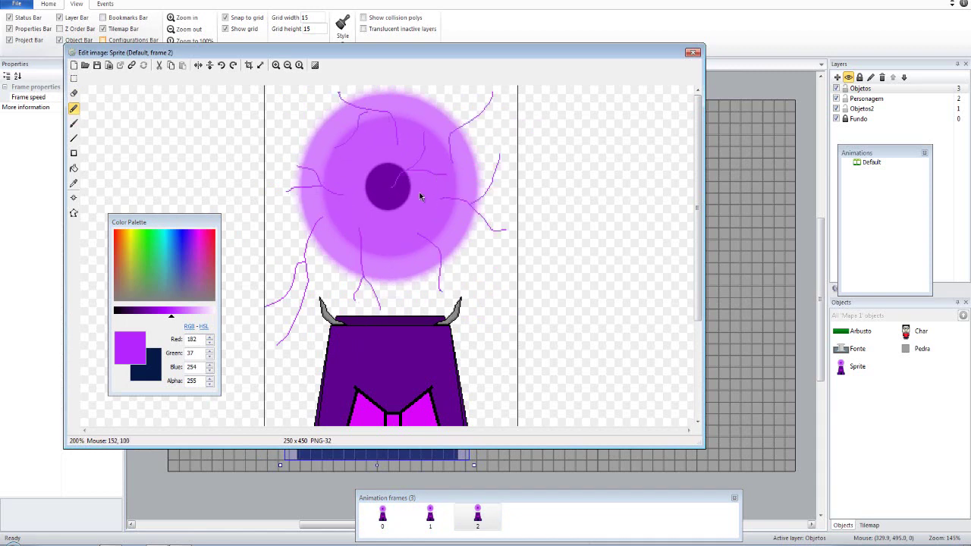
pyautogui.moveTo(460, 92); pyautogui.dragTo(430, 108)
# - Check frames 0 and 1 and preview the Default animation
pyautogui.click(382, 516)
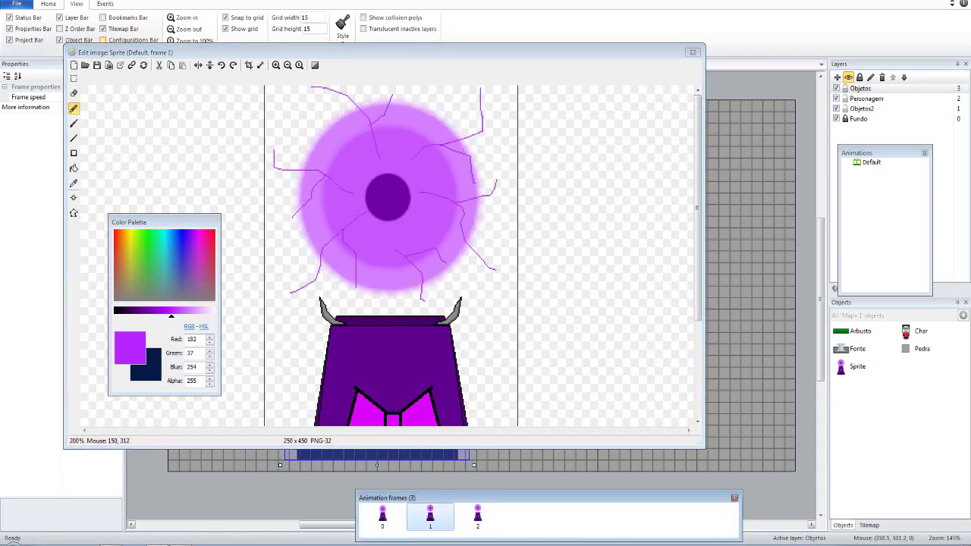
pyautogui.click(431, 516)
pyautogui.click(382, 516)
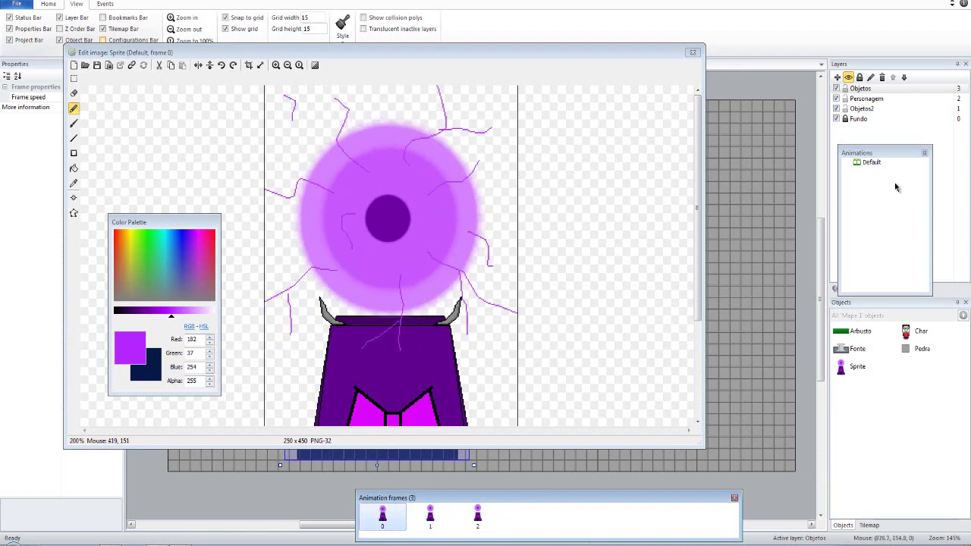
pyautogui.rightClick(867, 166)
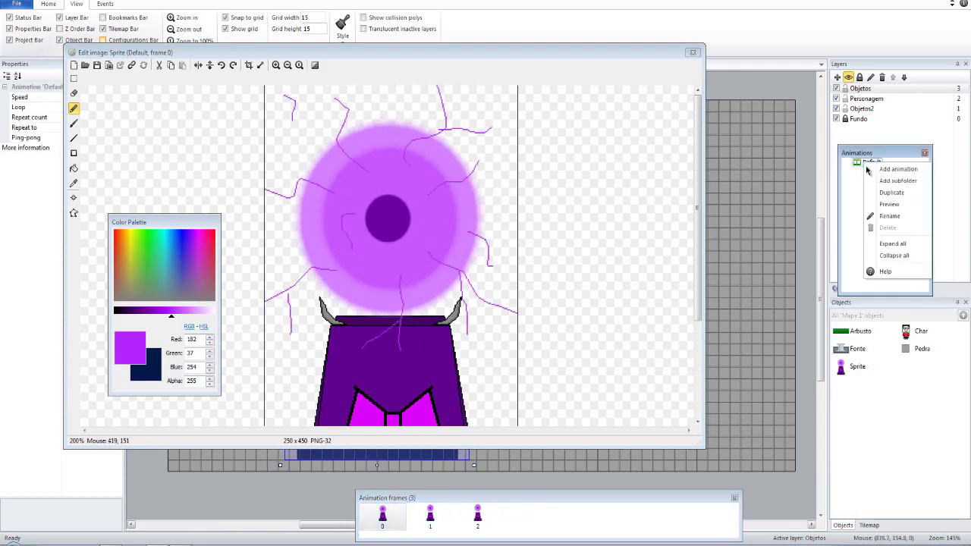
pyautogui.click(892, 205)
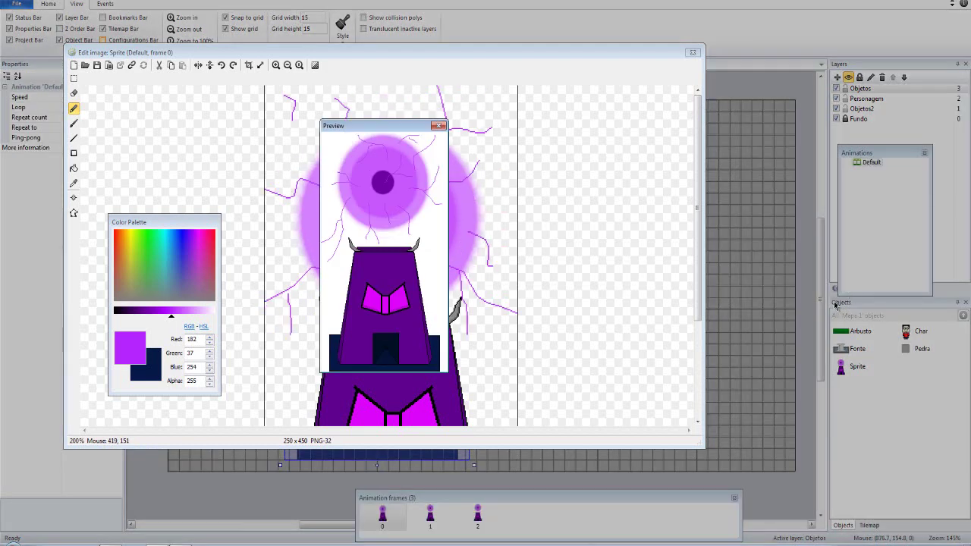
pyautogui.click(438, 125)
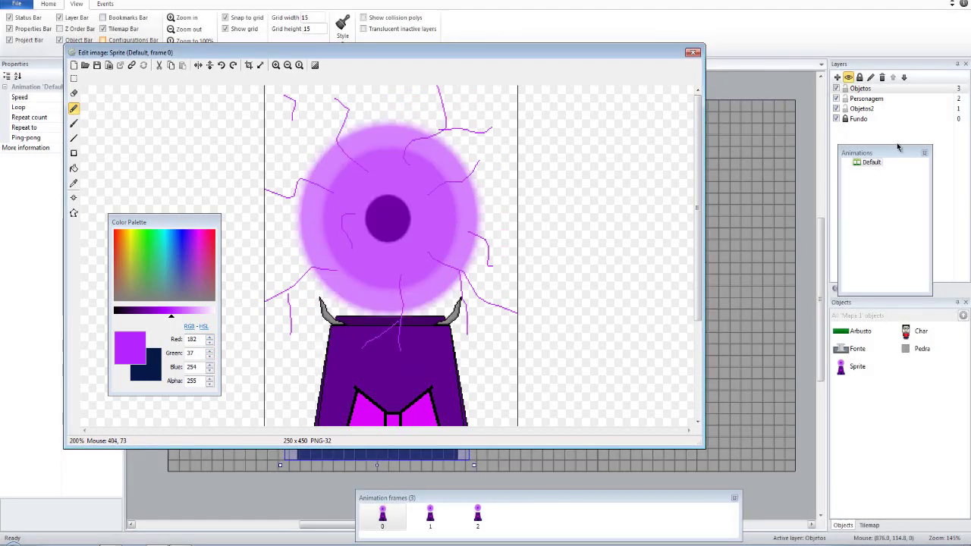
# - Set the Default animation's Loop property to Yes and preview the animation
pyautogui.click(873, 162)
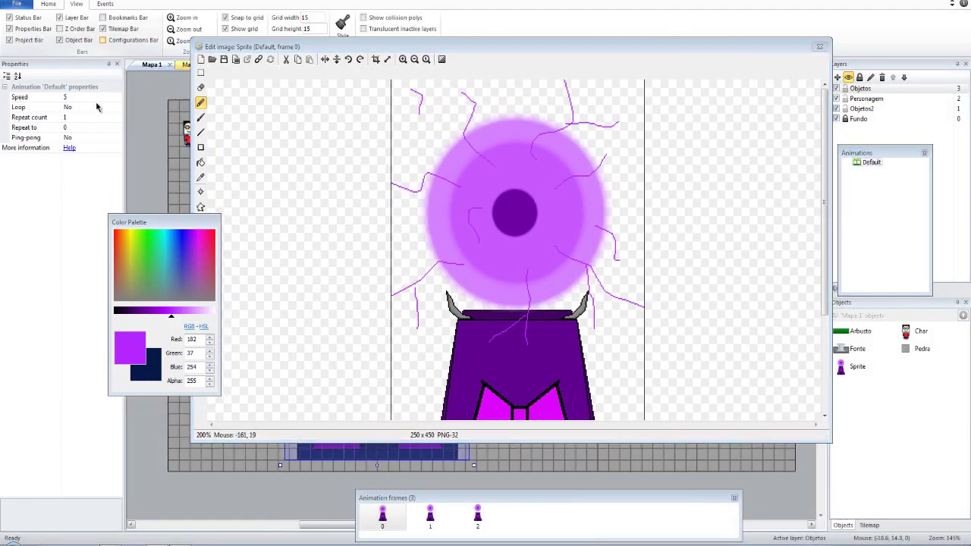
pyautogui.click(96, 107)
pyautogui.click(117, 107)
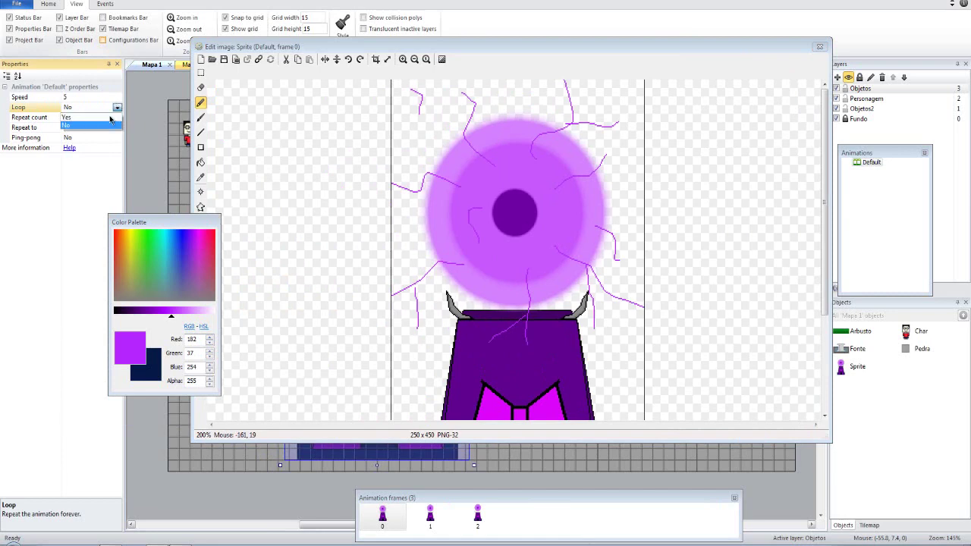
pyautogui.click(76, 118)
pyautogui.rightClick(865, 163)
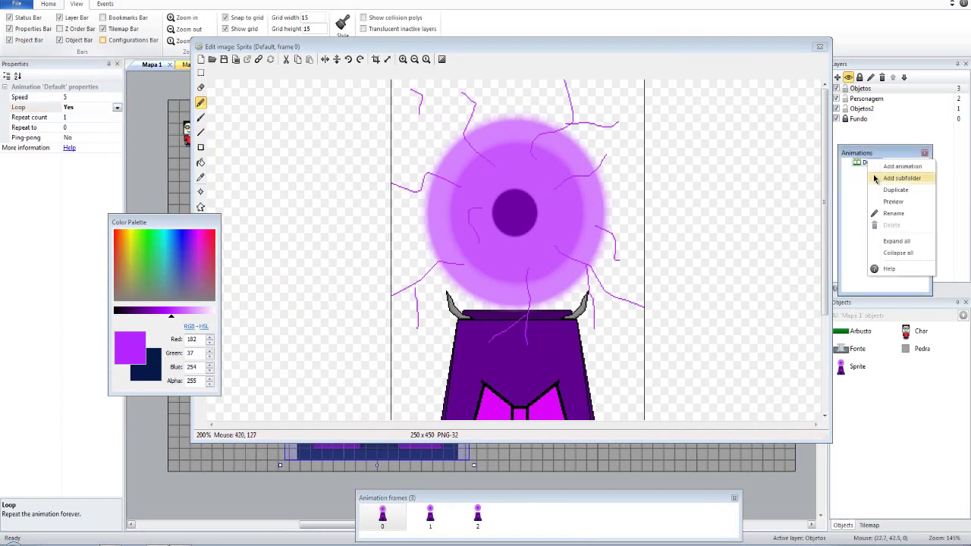
pyautogui.click(893, 202)
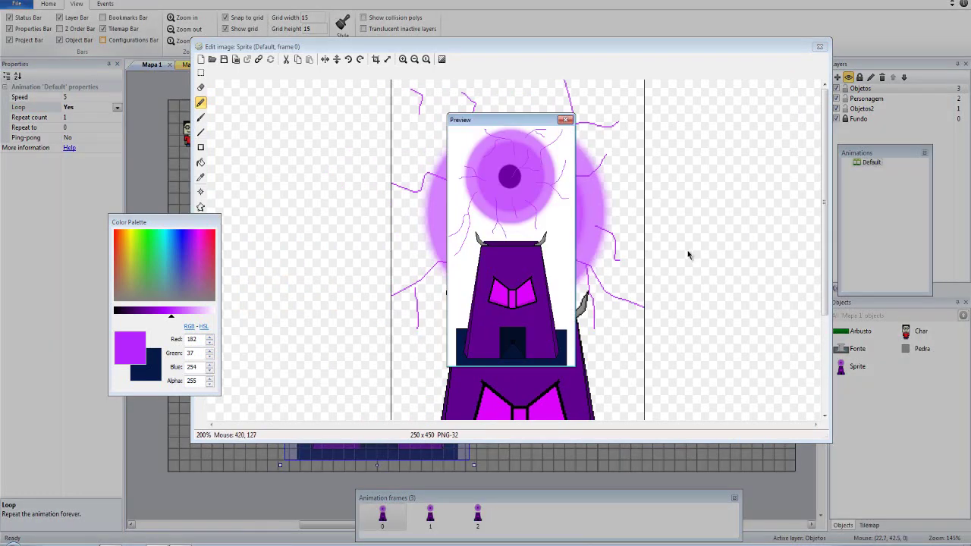
pyautogui.click(566, 119)
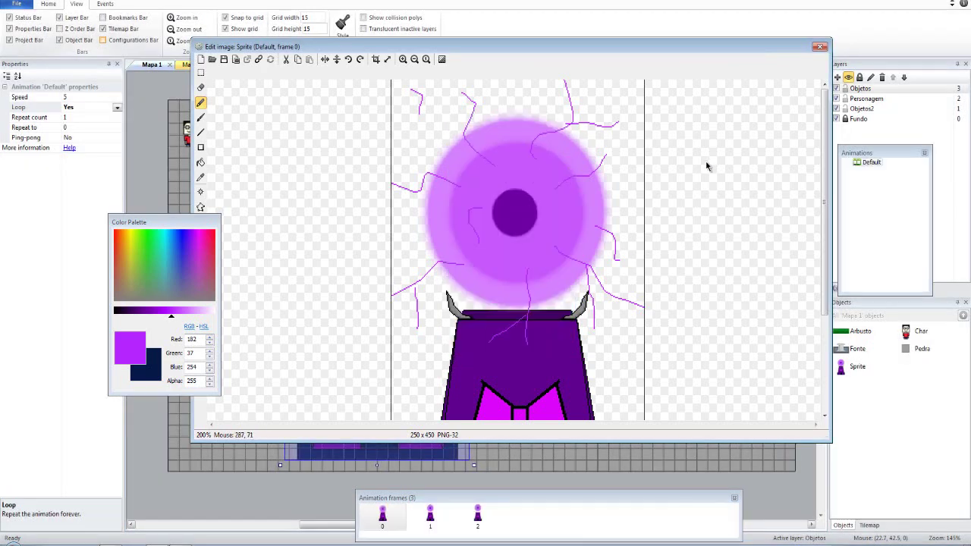
# - Set the Default animation's speed to 1 and preview the animation
pyautogui.click(83, 96)
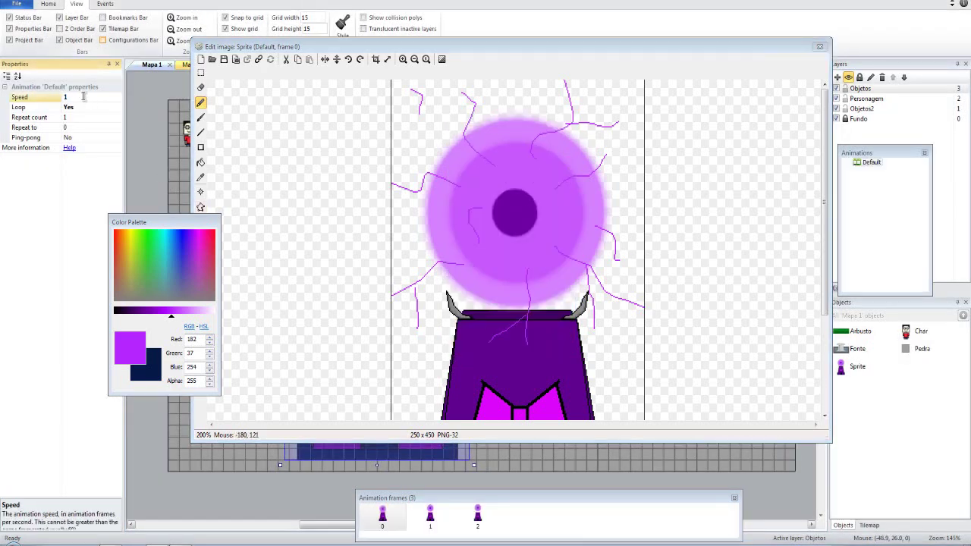
pyautogui.press('Return')
pyautogui.rightClick(856, 163)
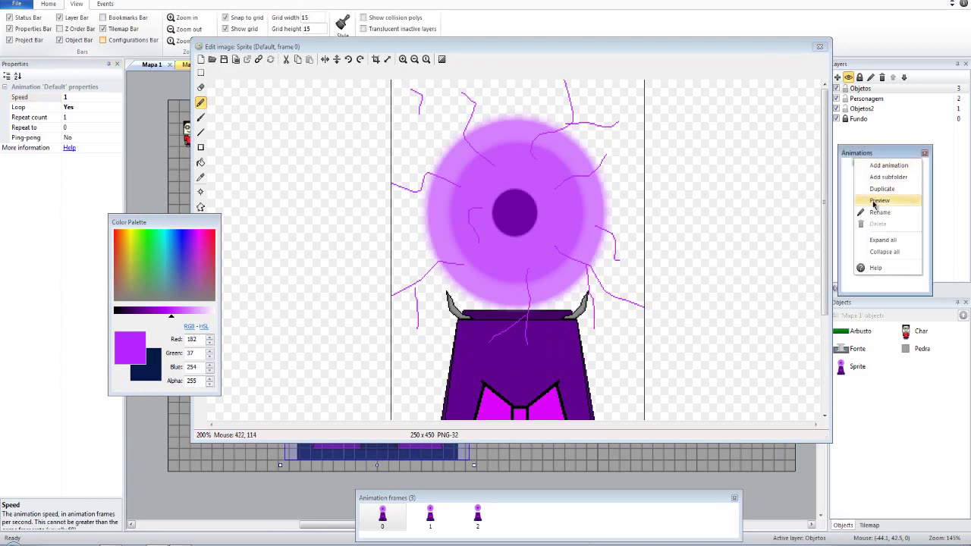
pyautogui.click(878, 201)
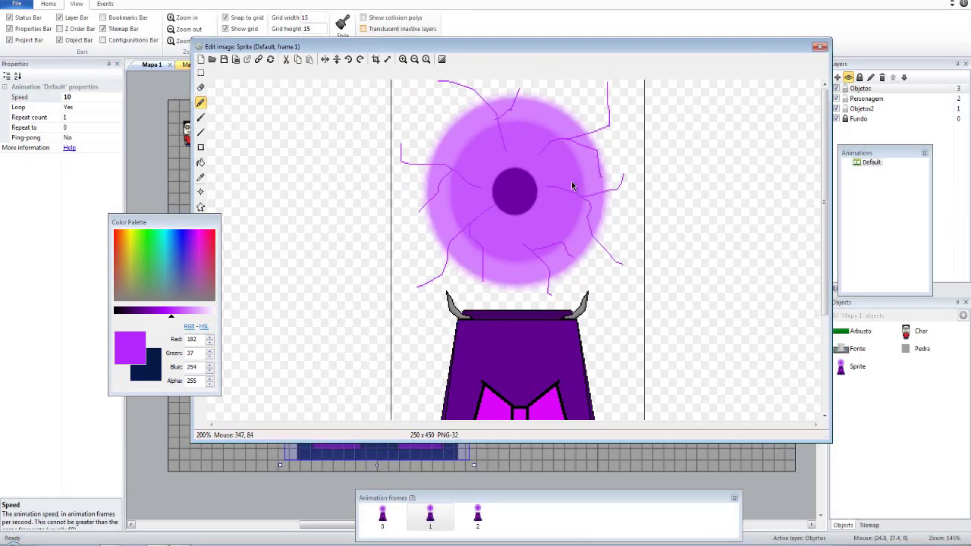
# - Set the Default animation's speed to 3 and preview the animation
pyautogui.click(69, 98)
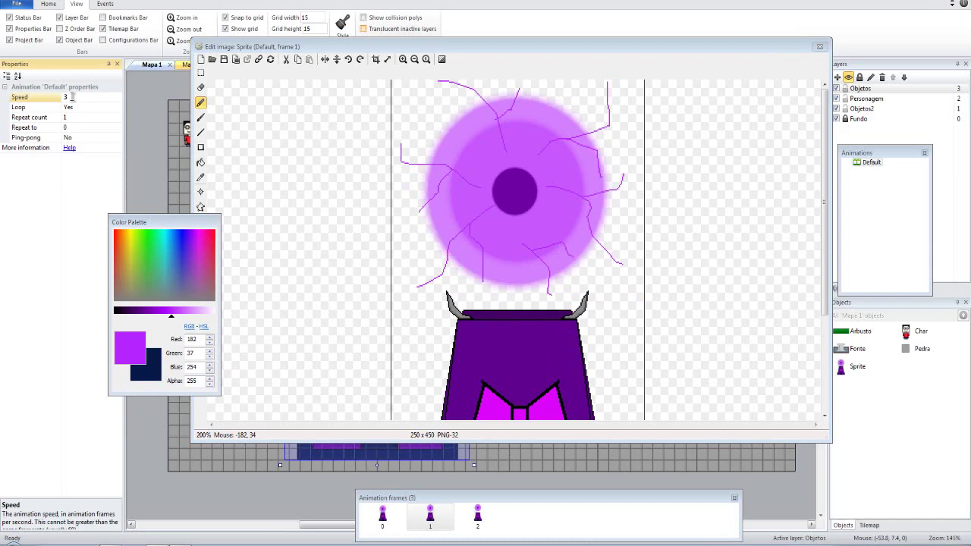
pyautogui.rightClick(870, 169)
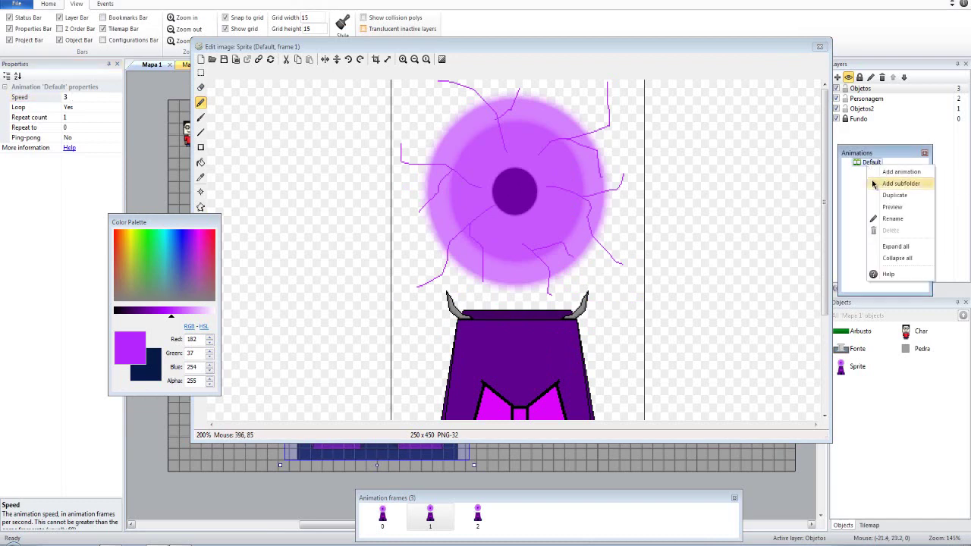
pyautogui.click(877, 215)
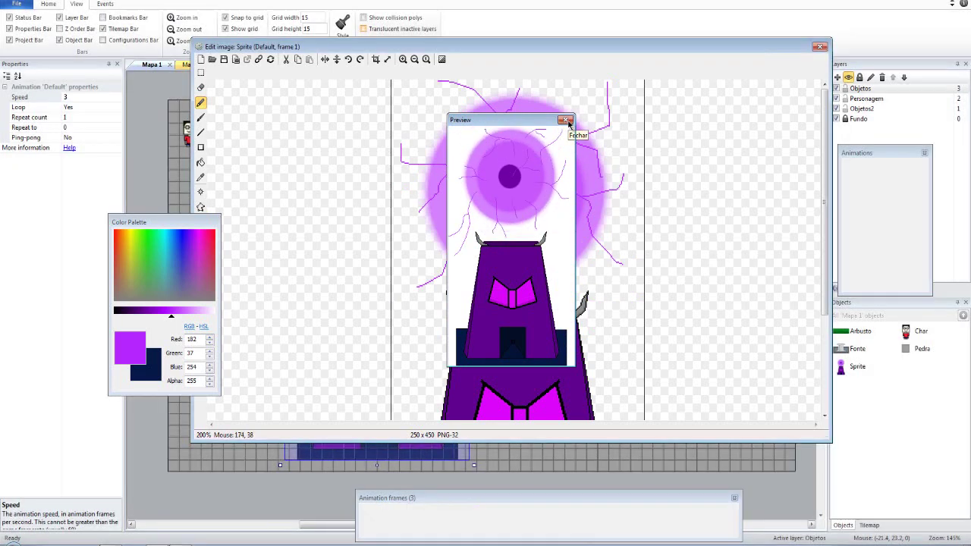
pyautogui.click(567, 121)
# - Step back and forth through the three animation frames to compare the orb's position and lightning
pyautogui.click(431, 516)
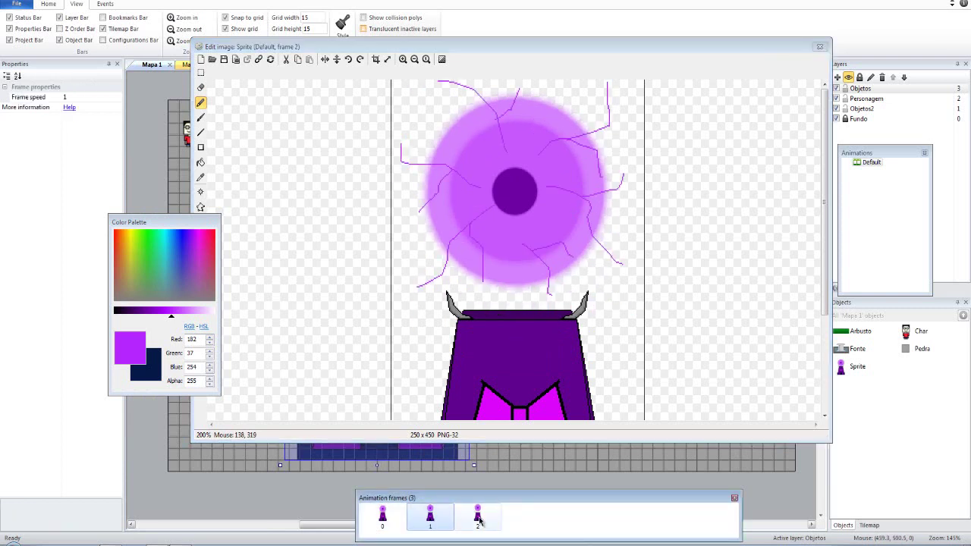
pyautogui.press('Right')
pyautogui.press('Left')
pyautogui.press('Right')
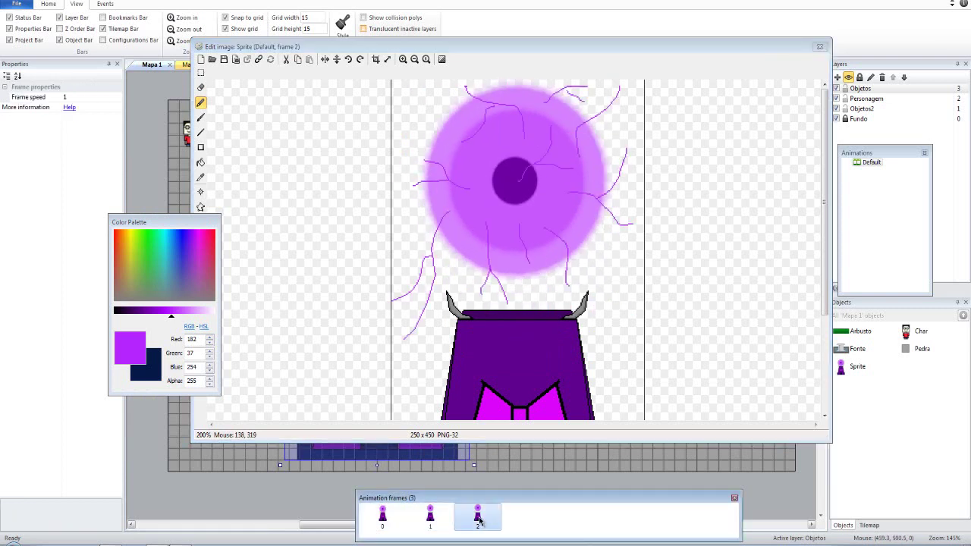
pyautogui.press('Left')
pyautogui.press('Left')
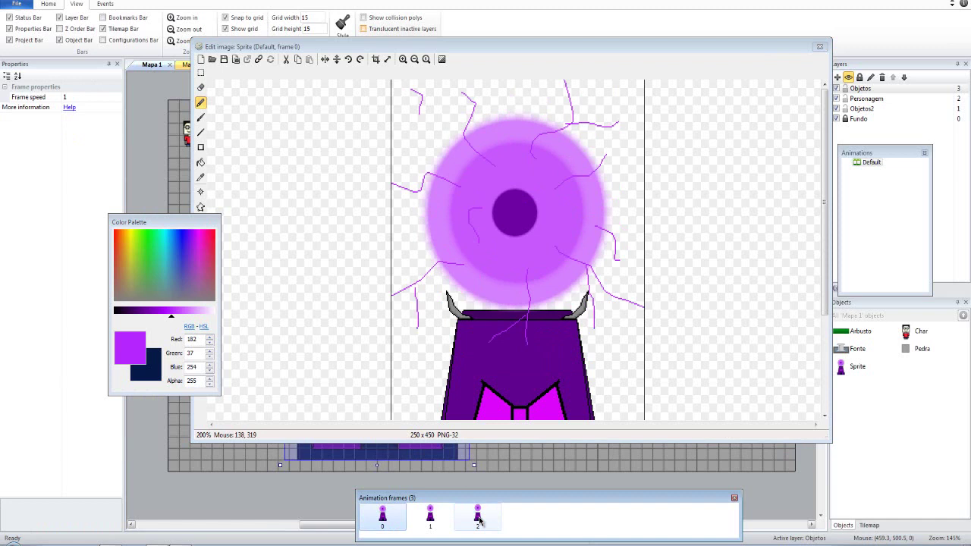
pyautogui.press('Right')
pyautogui.press('Left')
pyautogui.press('Right')
pyautogui.press('Left')
pyautogui.press('Right')
pyautogui.press('Left')
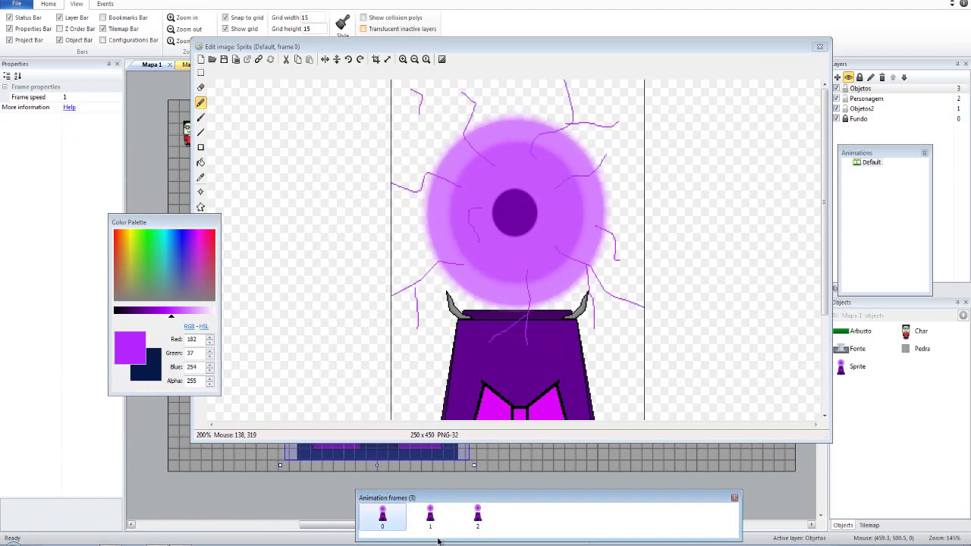
pyautogui.press('Right')
pyautogui.press('Left')
pyautogui.press('Right')
pyautogui.press('Left')
pyautogui.press('Right')
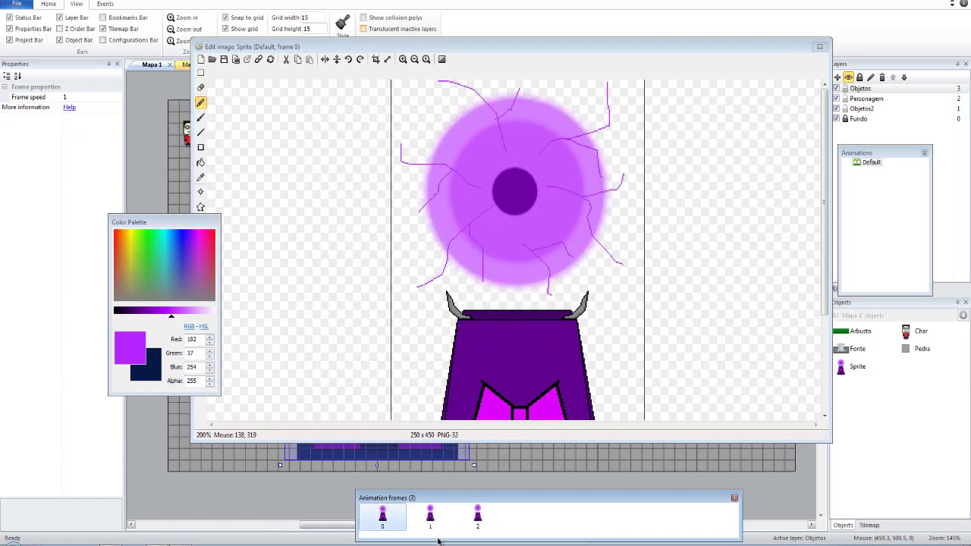
pyautogui.press('Left')
pyautogui.press('Right')
# - Close the tower sprite's image editor and save the project
pyautogui.click(820, 47)
pyautogui.hotkey('ctrl', 's')
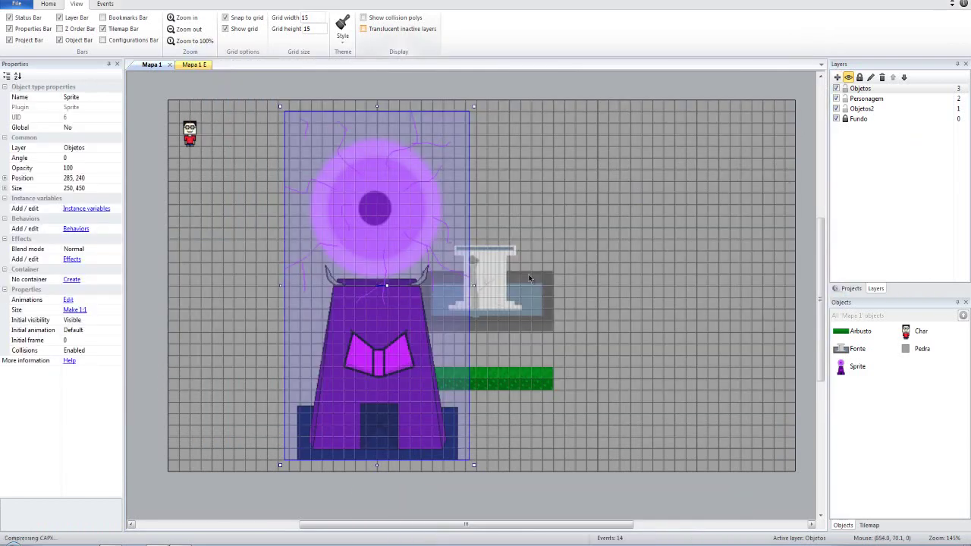
# - Resize the wizard's tower sprite to about 192 × 345 and place it along the right side of the map
pyautogui.moveTo(389, 360); pyautogui.dragTo(675, 360)
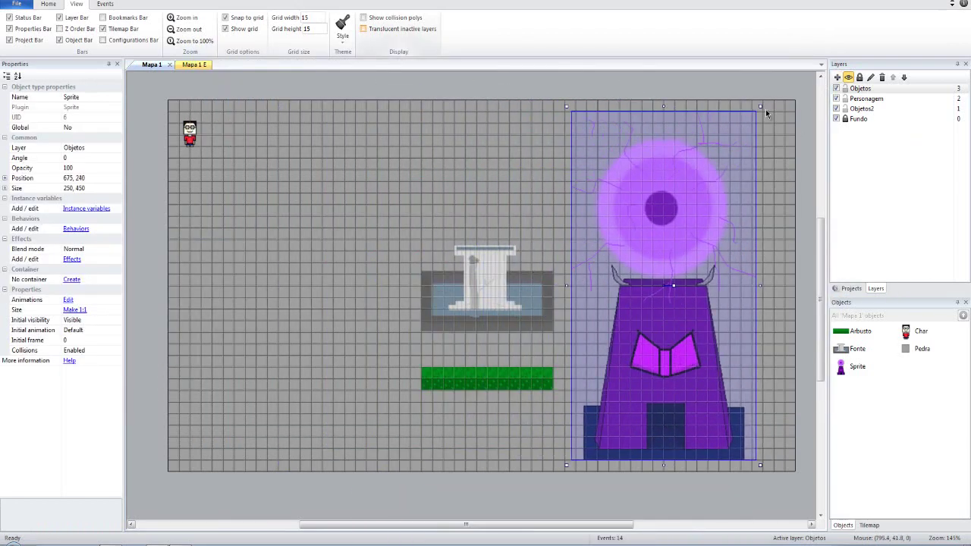
pyautogui.moveTo(762, 106); pyautogui.dragTo(686, 309)
pyautogui.moveTo(636, 383); pyautogui.dragTo(695, 303)
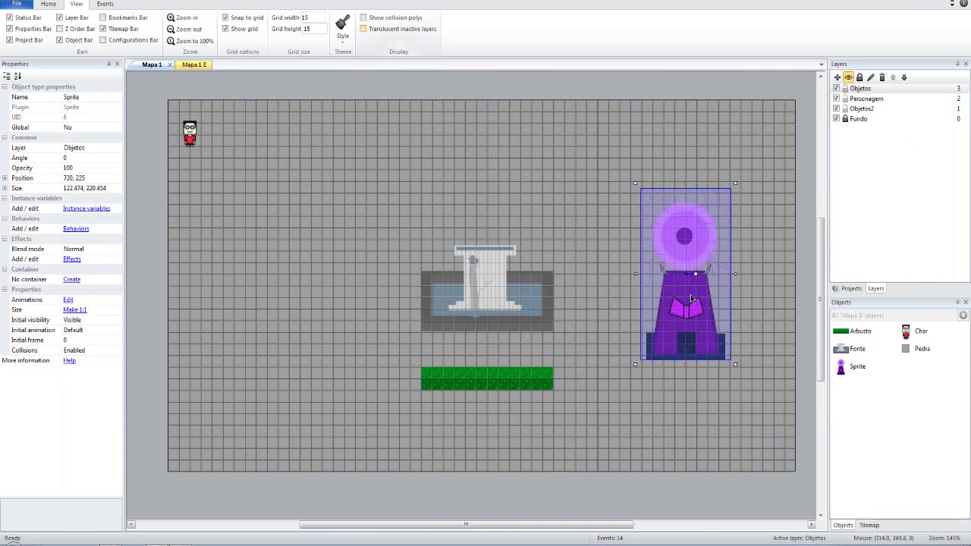
pyautogui.moveTo(735, 194); pyautogui.dragTo(799, 120)
pyautogui.moveTo(766, 198); pyautogui.dragTo(751, 231)
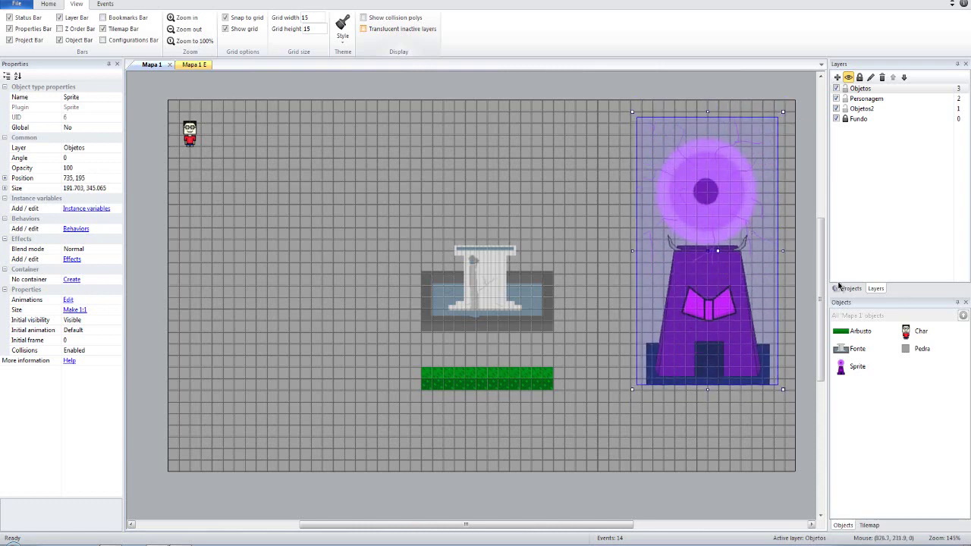
pyautogui.moveTo(703, 340); pyautogui.dragTo(723, 332)
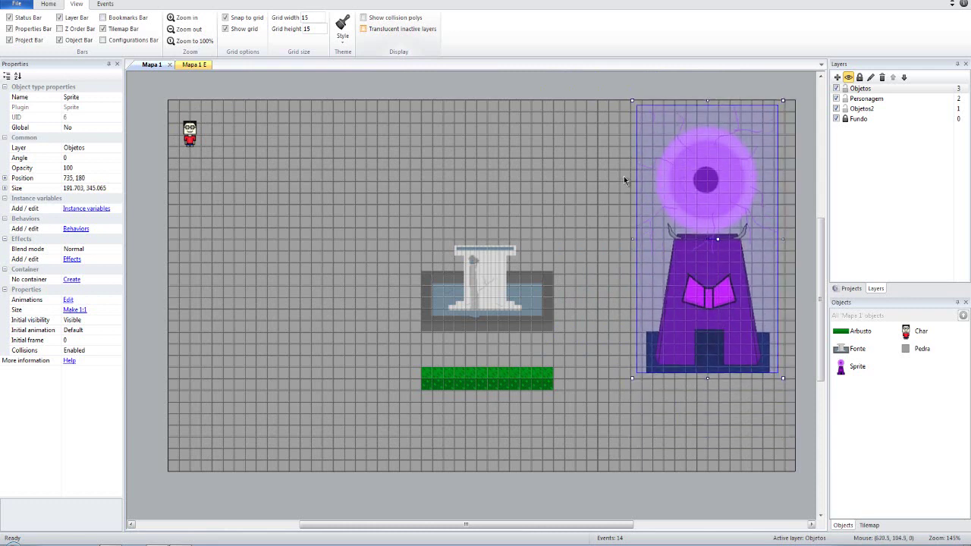
pyautogui.moveTo(726, 238); pyautogui.dragTo(737, 403)
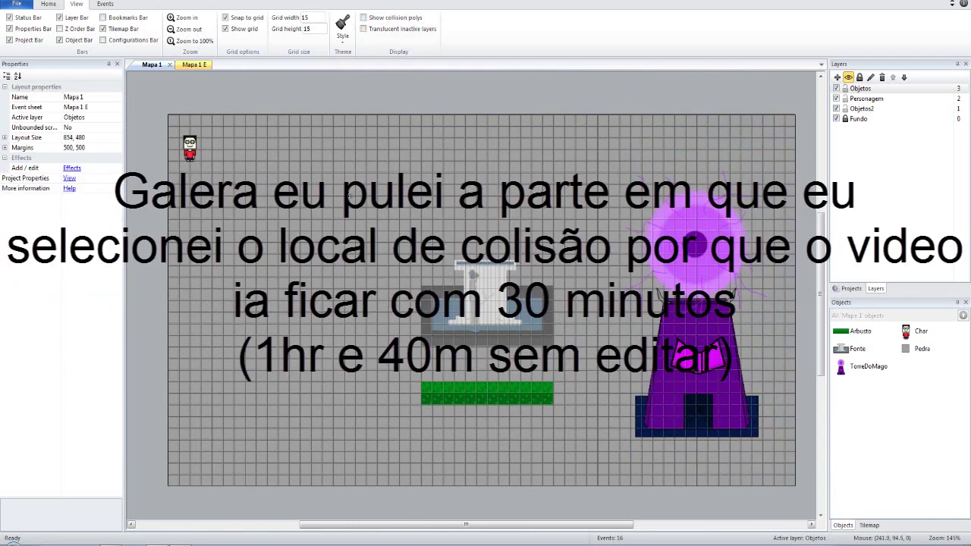
# - Insert a new Sprite object on the map and open the image import dialog from its image editor
pyautogui.doubleClick(349, 196)
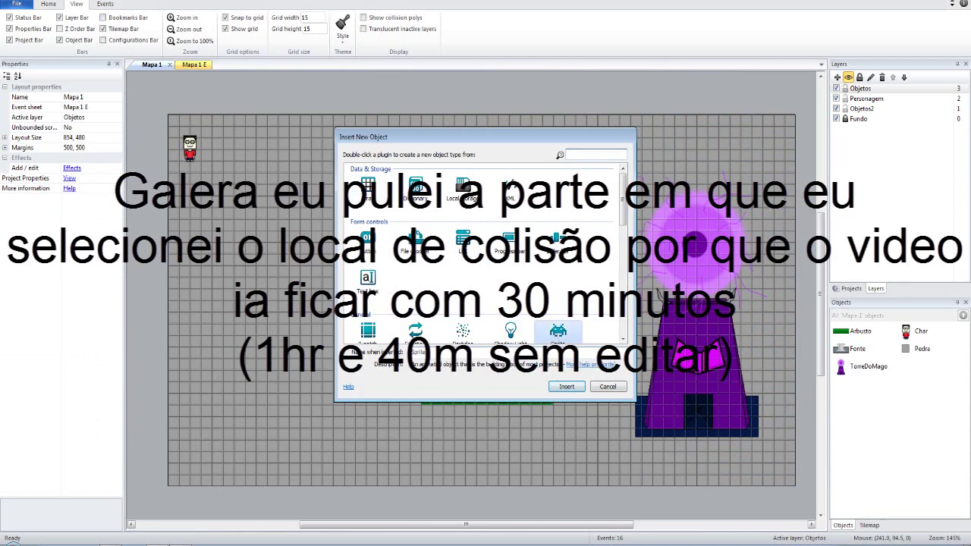
pyautogui.doubleClick(558, 332)
pyautogui.click(260, 243)
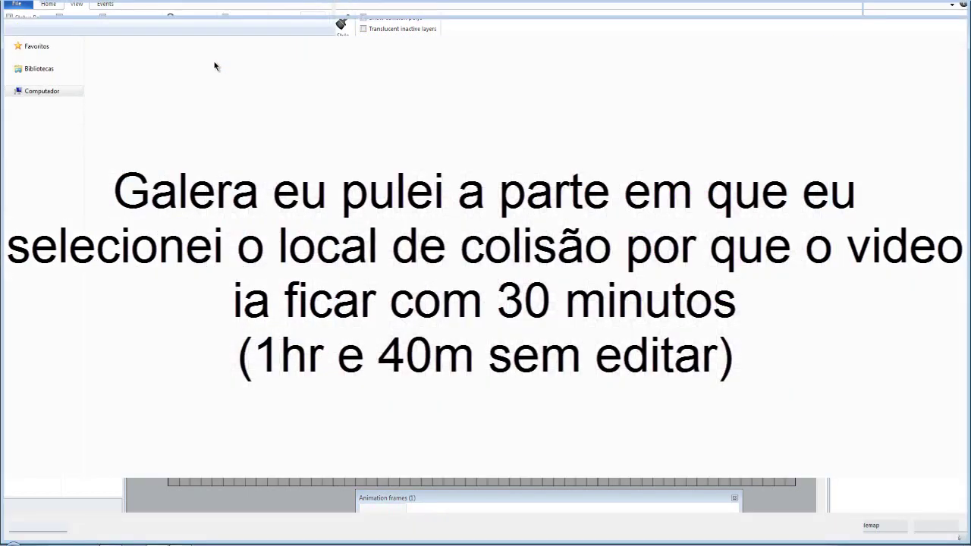
pyautogui.click(221, 60)
pyautogui.click(960, 3)
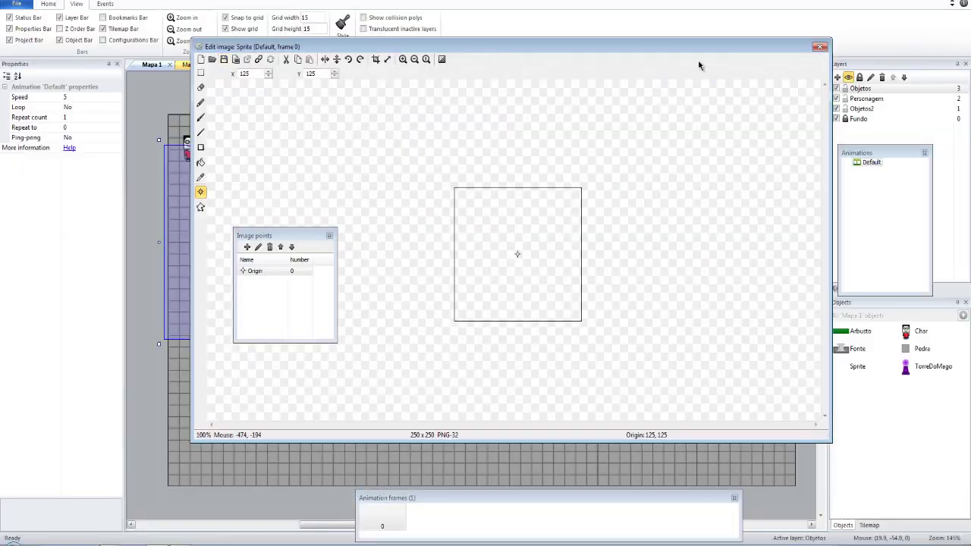
pyautogui.click(212, 60)
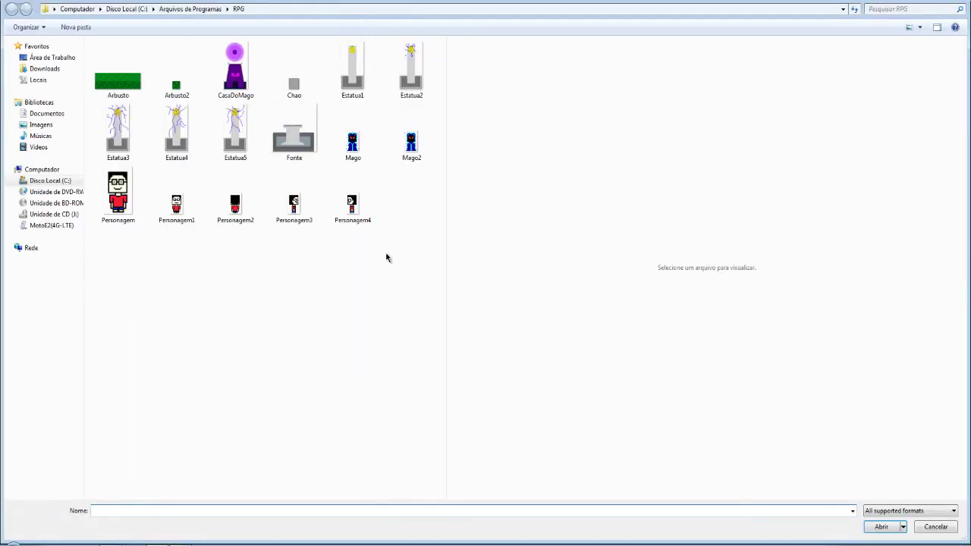
# - Preview the statue, wizard and character images in the RPG folder, then cancel the image import
pyautogui.click(356, 79)
pyautogui.press('Right')
pyautogui.press('Right')
pyautogui.press('Right')
pyautogui.press('Right')
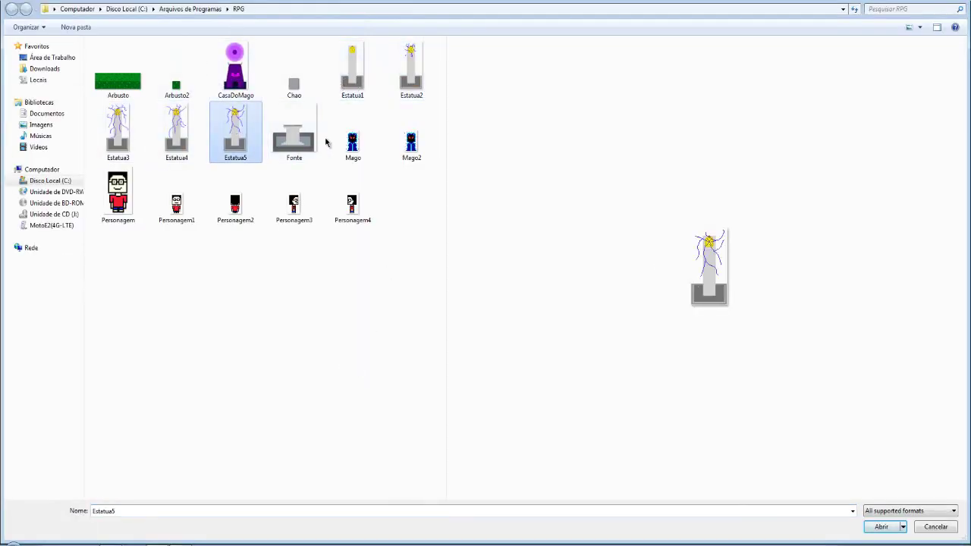
pyautogui.press('Right')
pyautogui.press('Right')
pyautogui.press('Right')
pyautogui.click(343, 163)
pyautogui.press('Right')
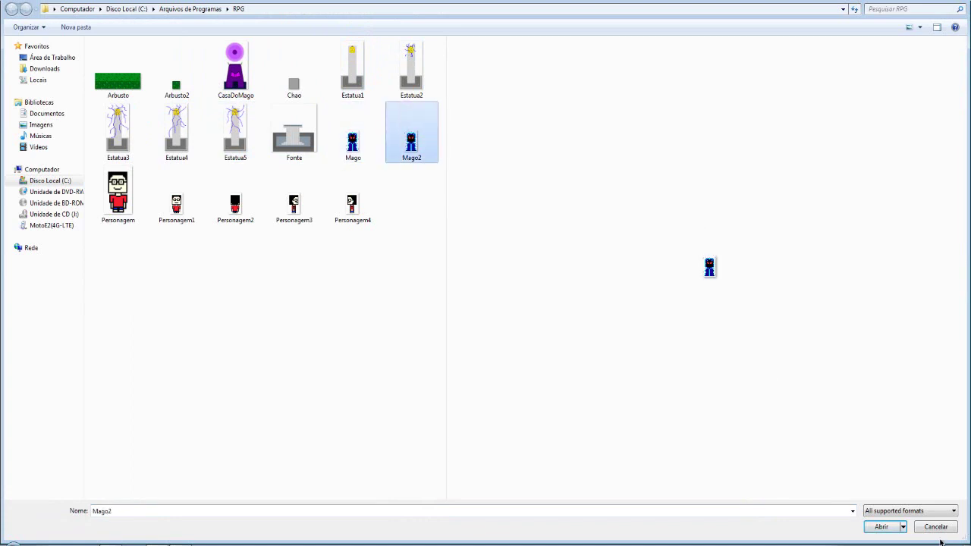
pyautogui.press('Down')
pyautogui.press('Left')
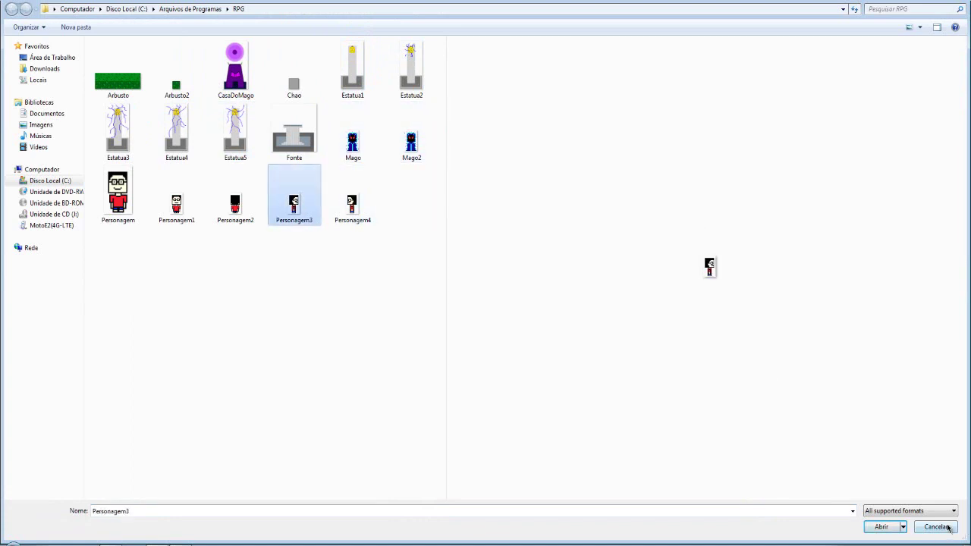
pyautogui.press('Up')
pyautogui.press('Left')
pyautogui.press('Up')
pyautogui.press('Left')
pyautogui.press('Right')
pyautogui.press('Down')
pyautogui.press('Left')
pyautogui.press('Left')
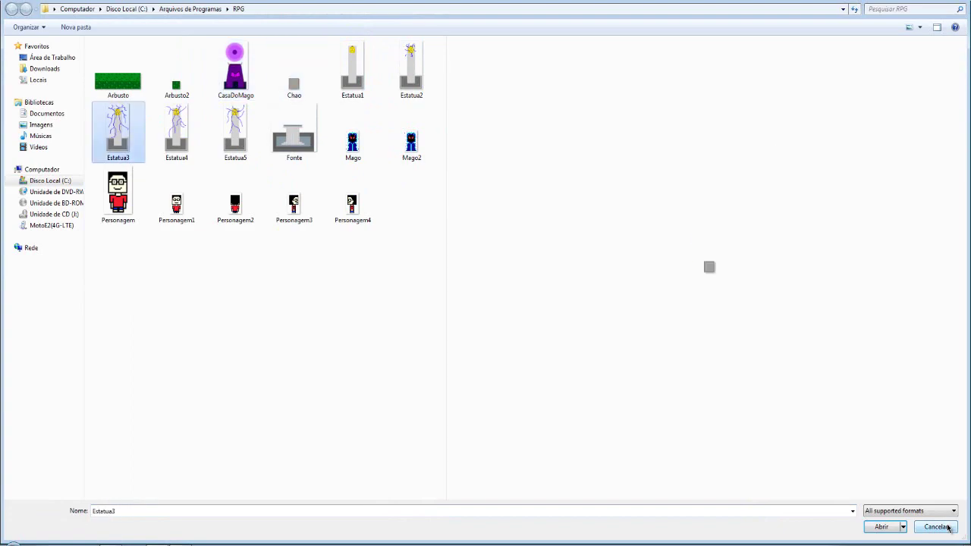
pyautogui.click(938, 527)
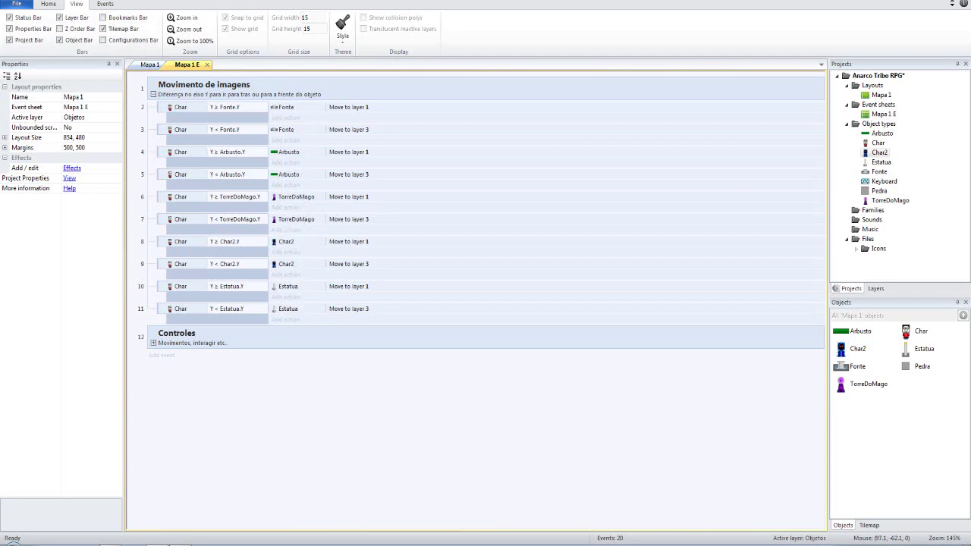
# - Save the project and run the Mapa 1 layout in the browser
pyautogui.click(46, 3)
pyautogui.click(64, 3)
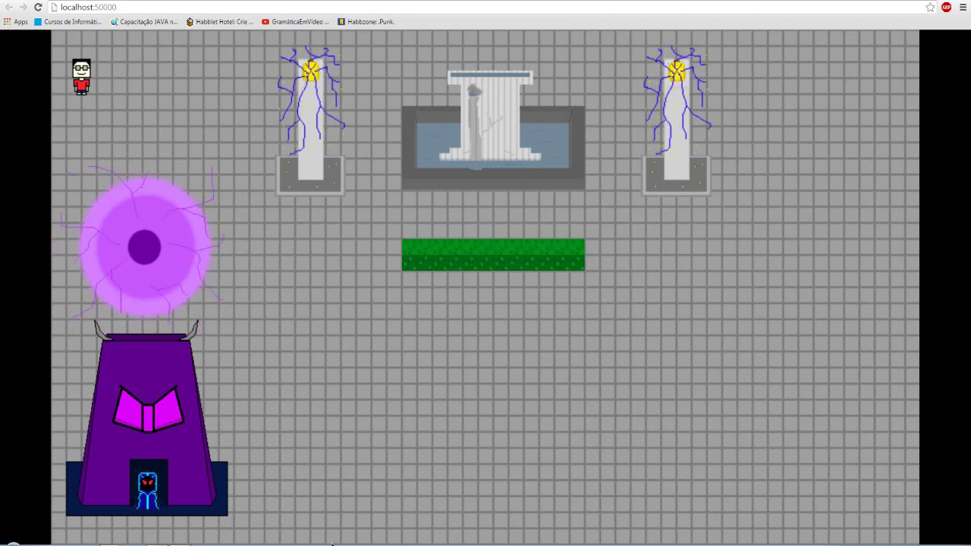
pyautogui.hotkey('alt', 'Tab')
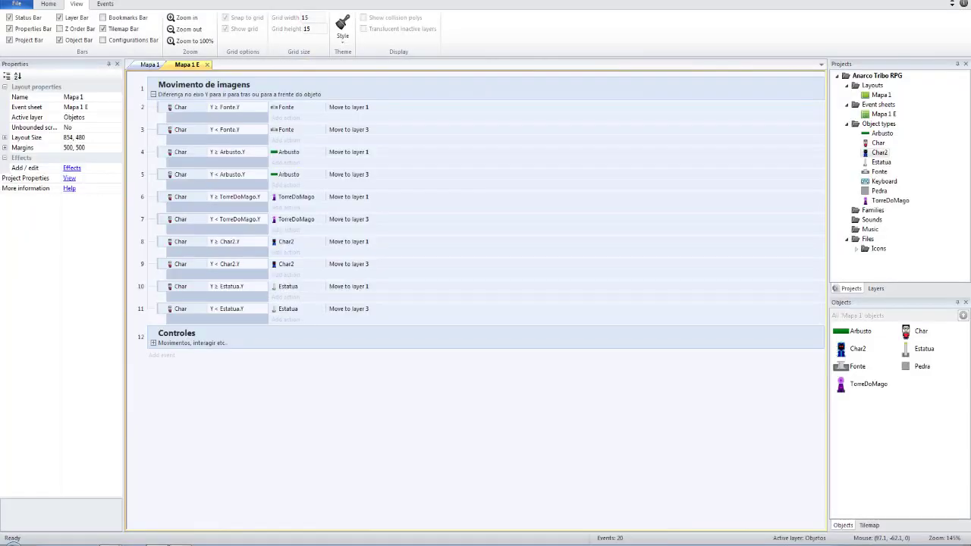
pyautogui.hotkey('alt', 'Tab')
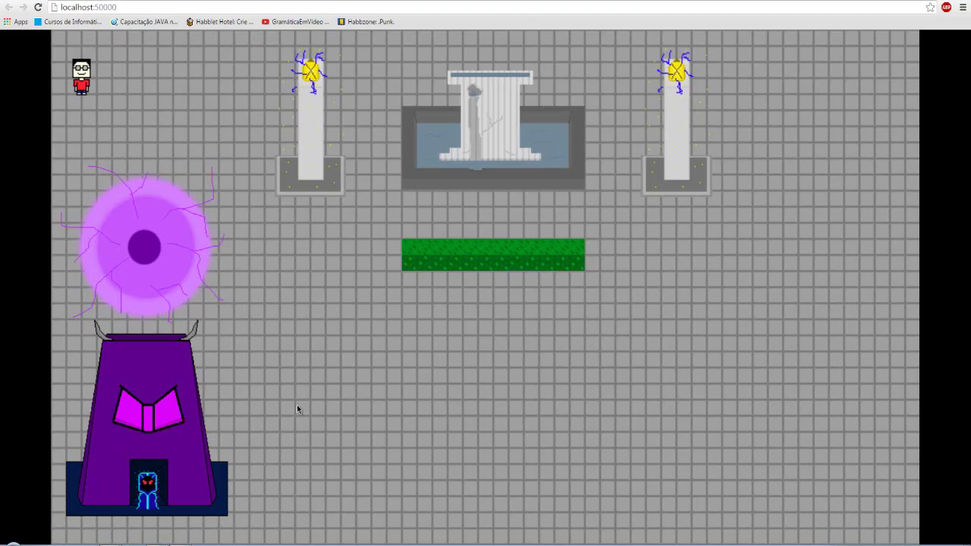
# - Walk the character past the left statue, below the fountain and around to the far side of the right statue
pyautogui.press('Right')
pyautogui.press('Down')
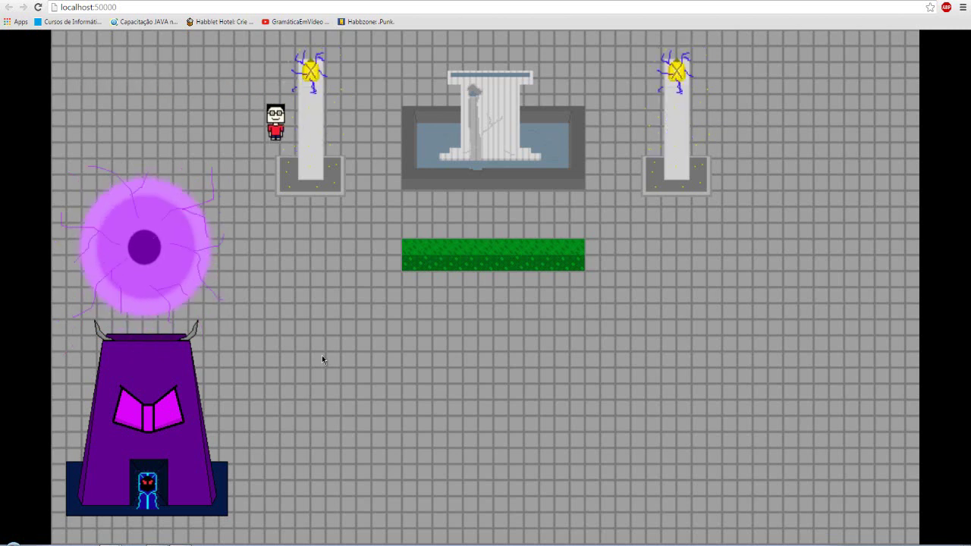
pyautogui.press('Left')
pyautogui.press('Down')
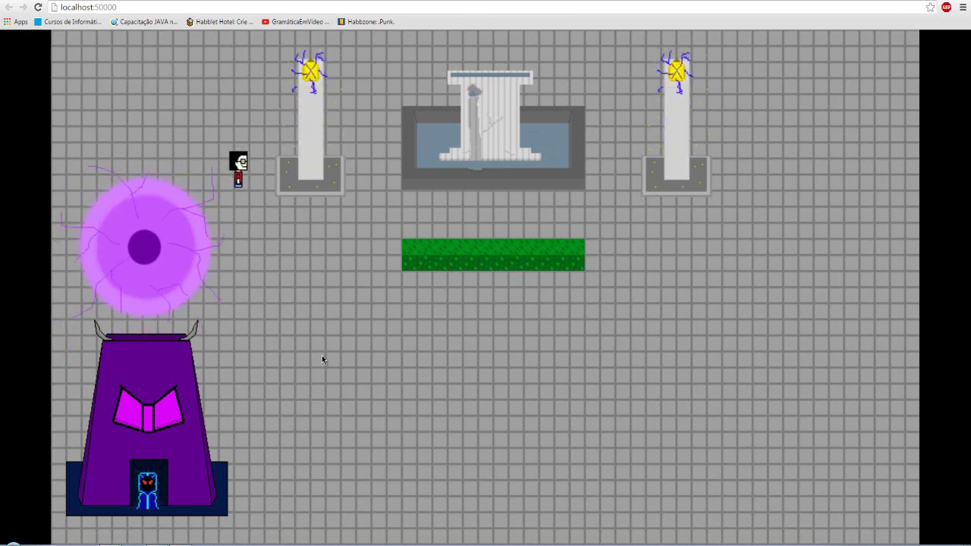
pyautogui.press('Right')
pyautogui.press('Down')
pyautogui.press('Right')
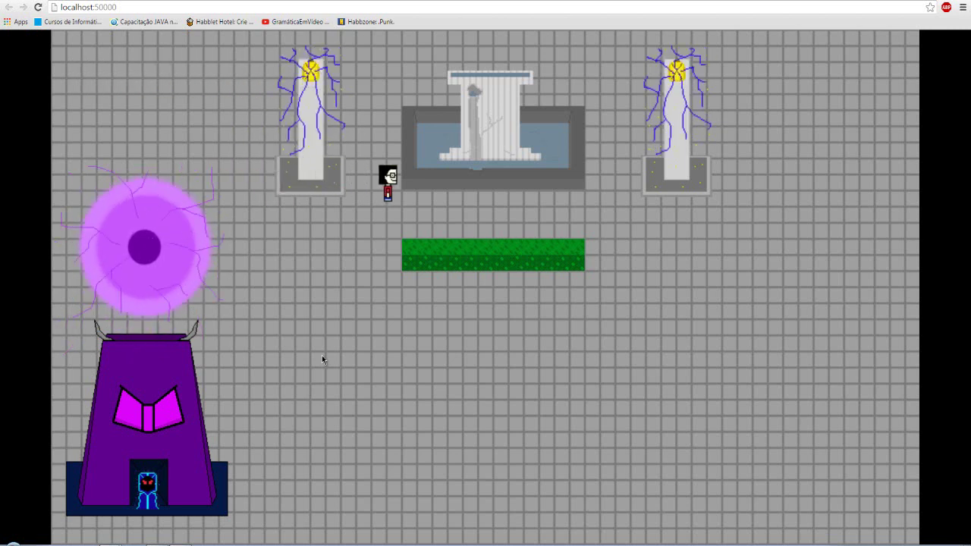
pyautogui.press('Right')
pyautogui.press('Up')
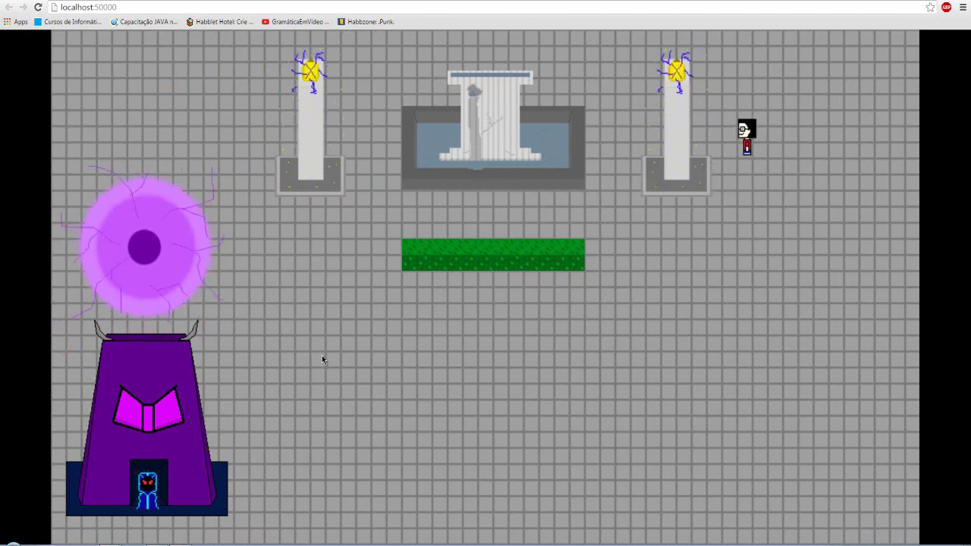
# - Walk the character down past the right end of the hedge and towards the base of the wizard's tower
pyautogui.press('Left')
pyautogui.press('Left')
pyautogui.press('Down')
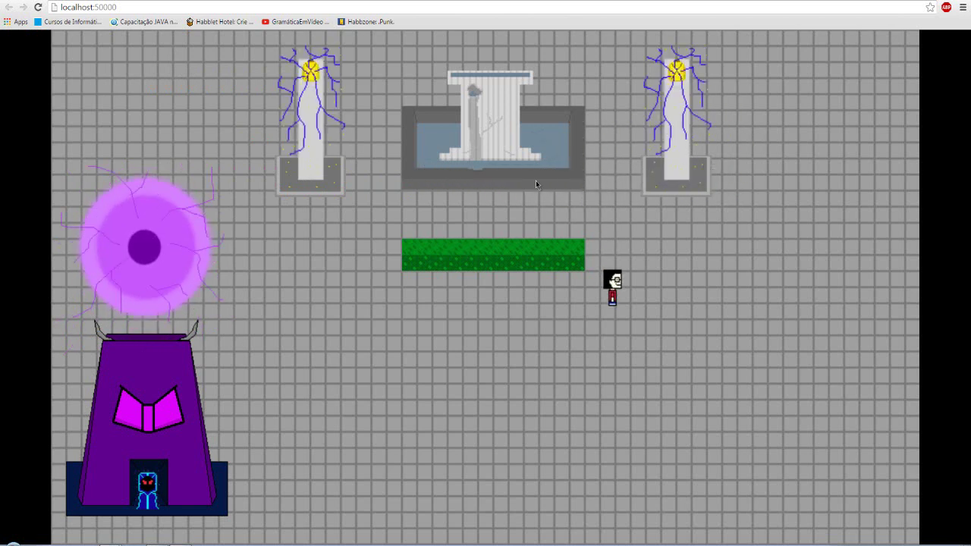
pyautogui.press('Left')
pyautogui.press('Down')
pyautogui.press('Left')
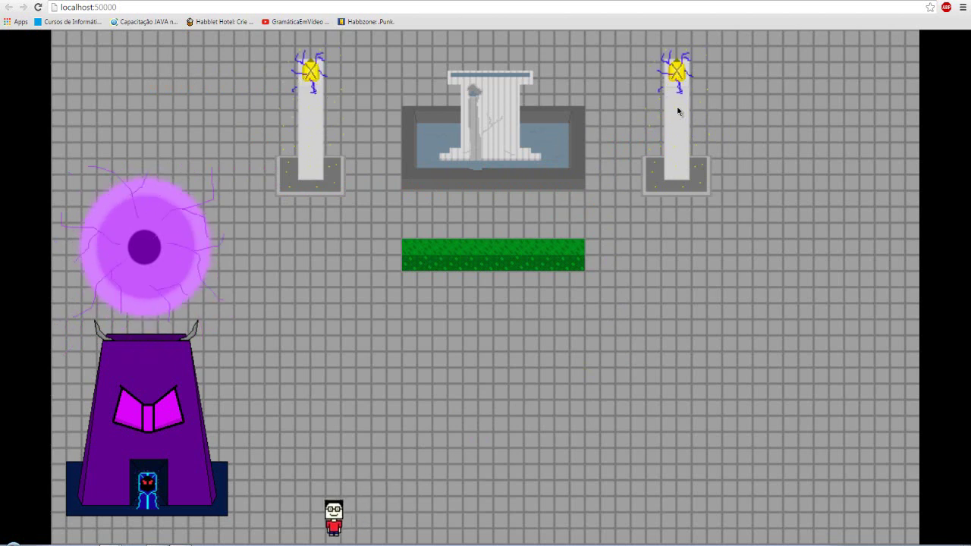
# - Walk the character back and forth across the tower's base to test how it overlaps the wizard in the doorway
pyautogui.press('Up')
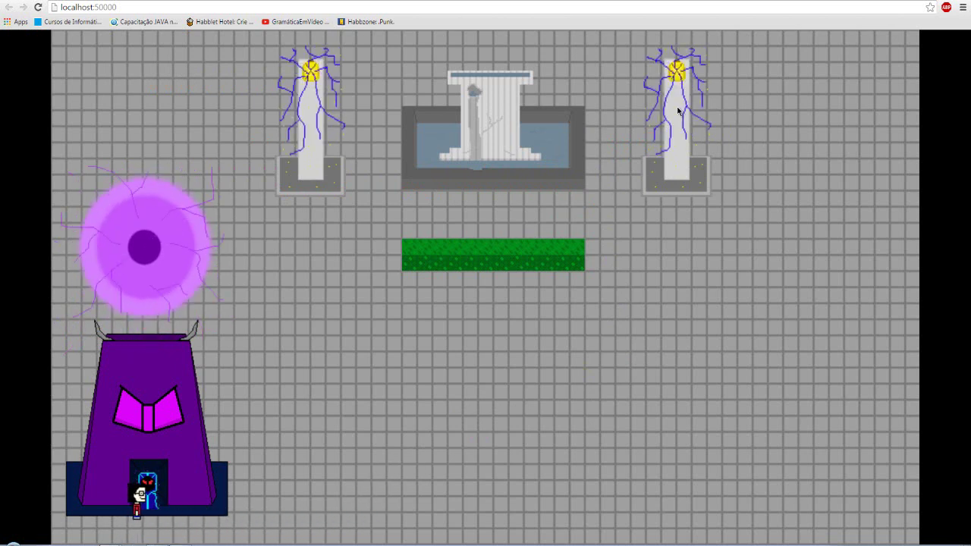
pyautogui.press('Right')
pyautogui.press('Left')
pyautogui.press('Right')
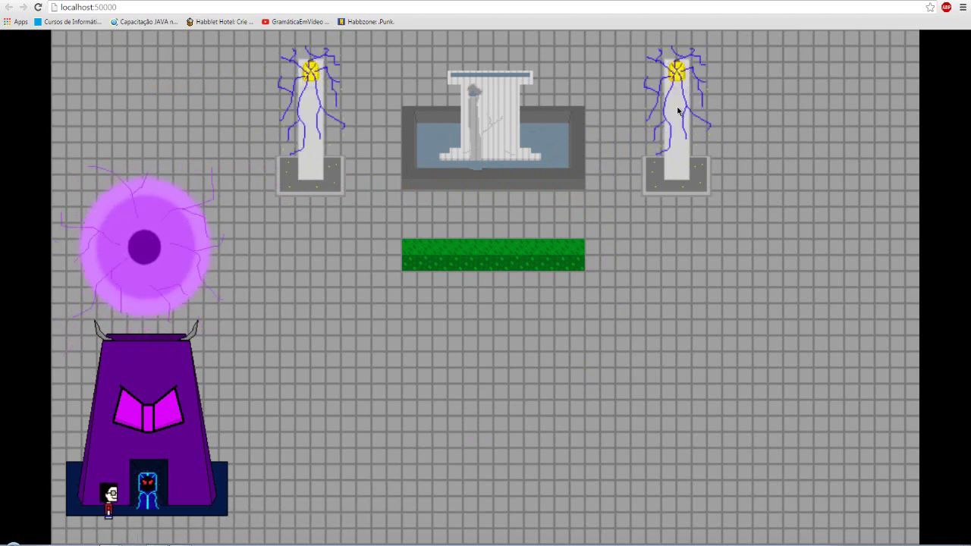
pyautogui.press('Left')
pyautogui.press('Left')
pyautogui.press('Right')
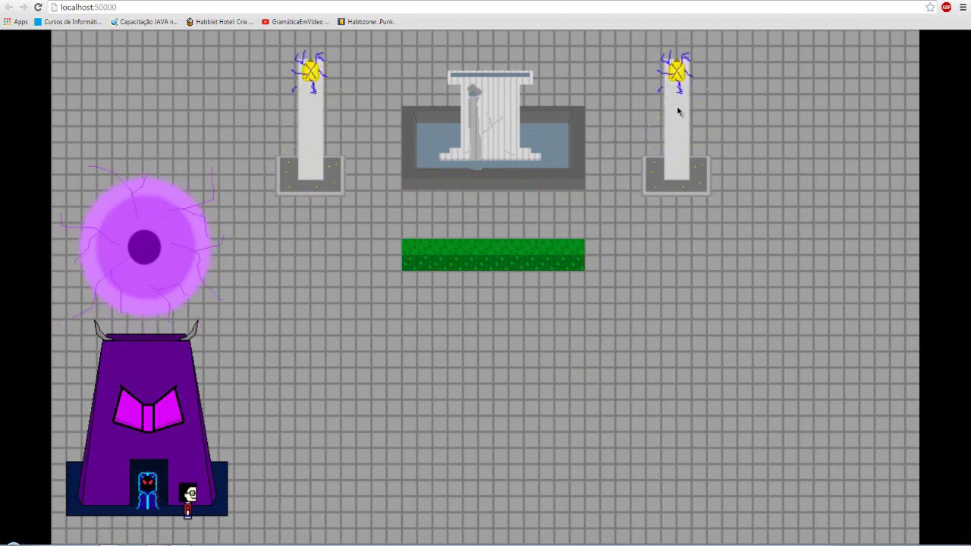
pyautogui.press('Down')
pyautogui.press('Left')
pyautogui.press('Up')
pyautogui.press('Right')
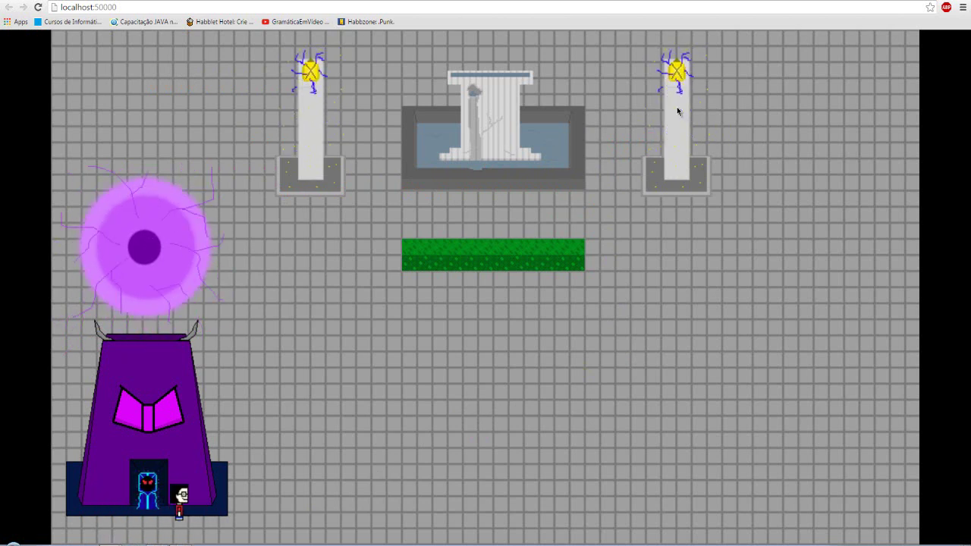
# - Move the character away from the tower and back to the doorway to check the layering with the wizard again
pyautogui.press('Up')
pyautogui.press('Right')
pyautogui.press('Down')
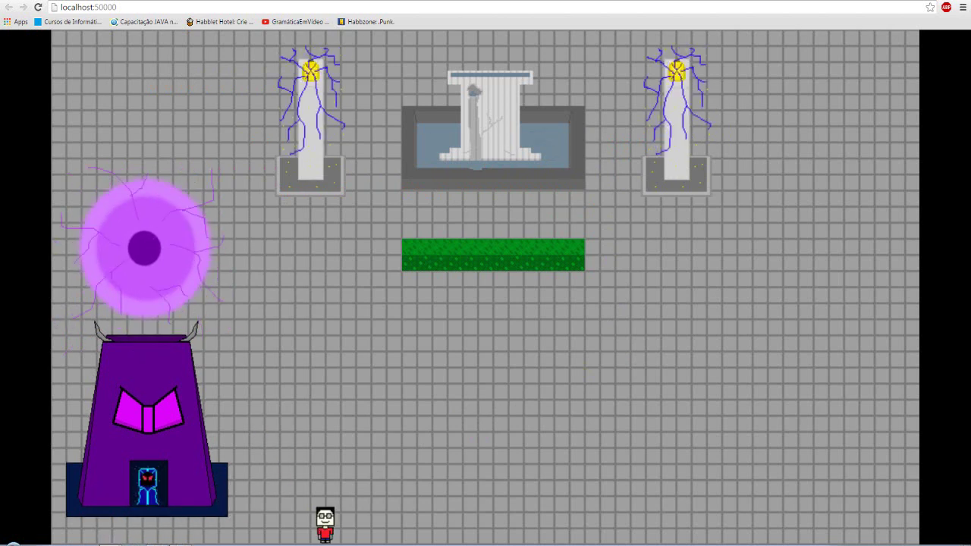
pyautogui.press('Left')
pyautogui.press('Left')
pyautogui.press('Up')
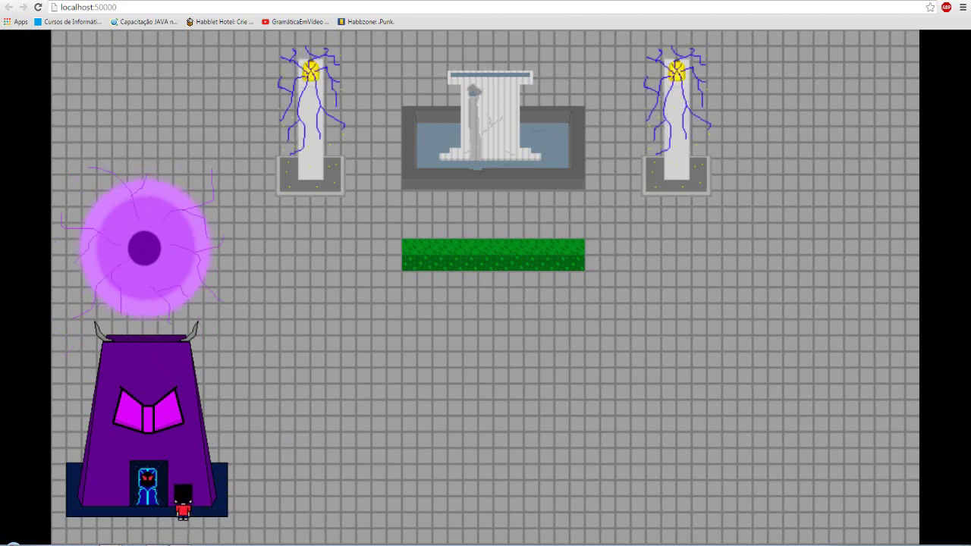
pyautogui.press('Left')
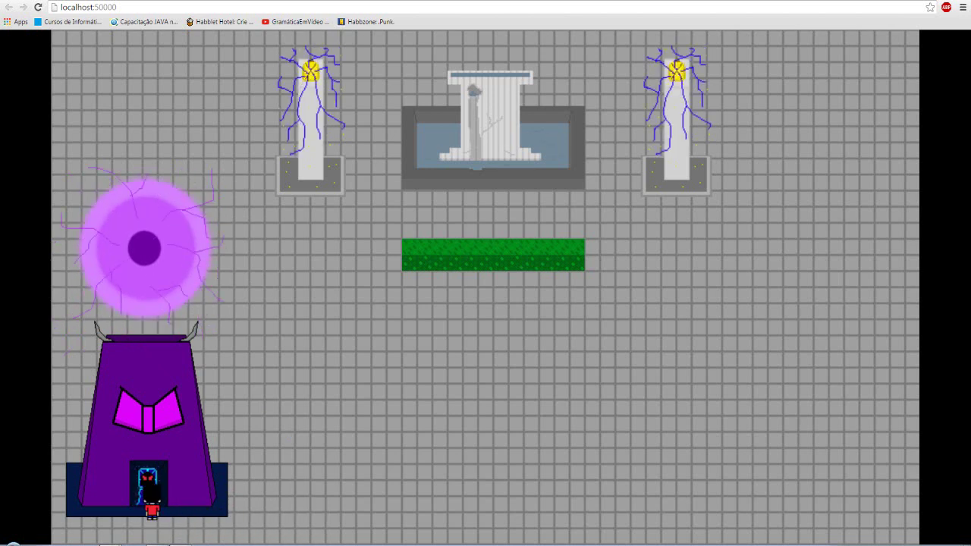
# - Test the character's movement along the tower's right side, then switch back to the Mapa 1 E event sheet in Construct 2
pyautogui.press('Right')
pyautogui.press('Right')
pyautogui.press('Up')
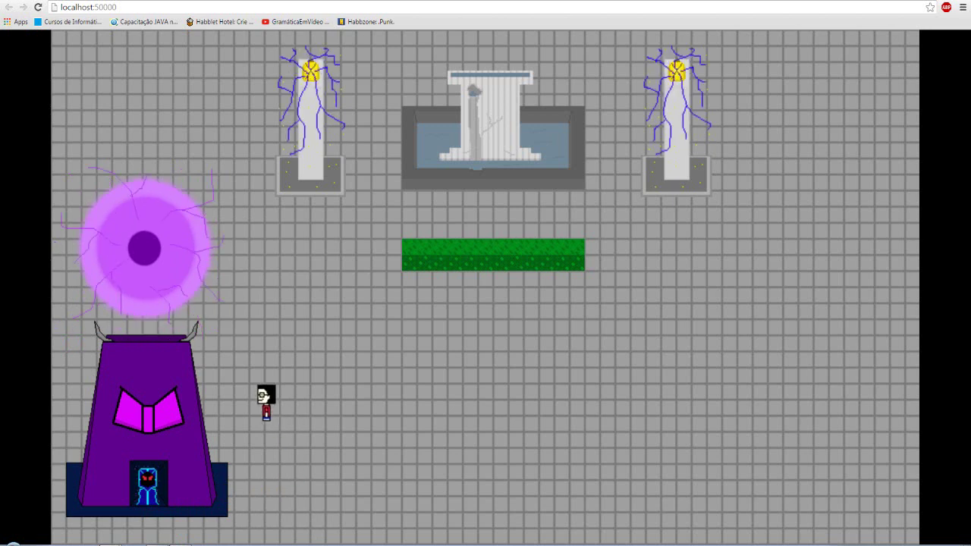
pyautogui.press('Left')
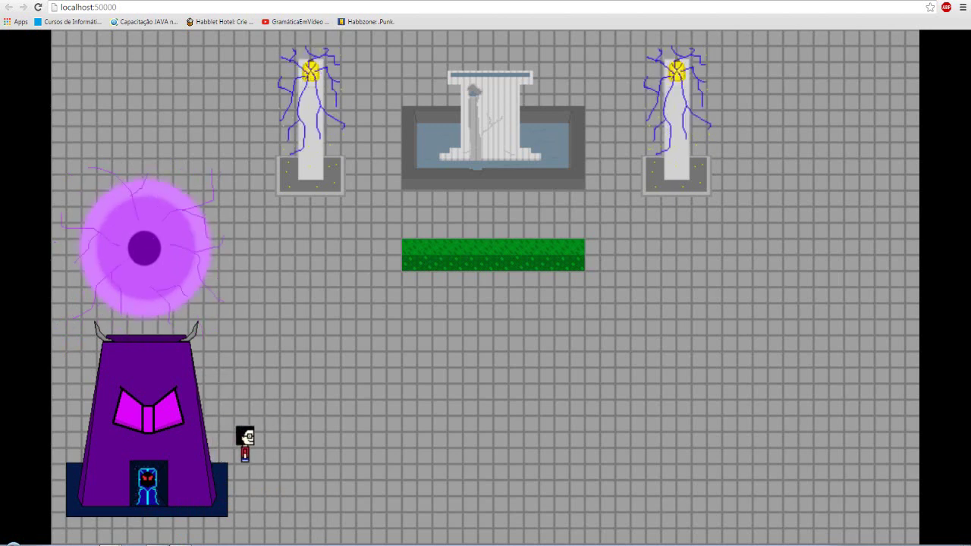
pyautogui.press('Right')
pyautogui.press('Down')
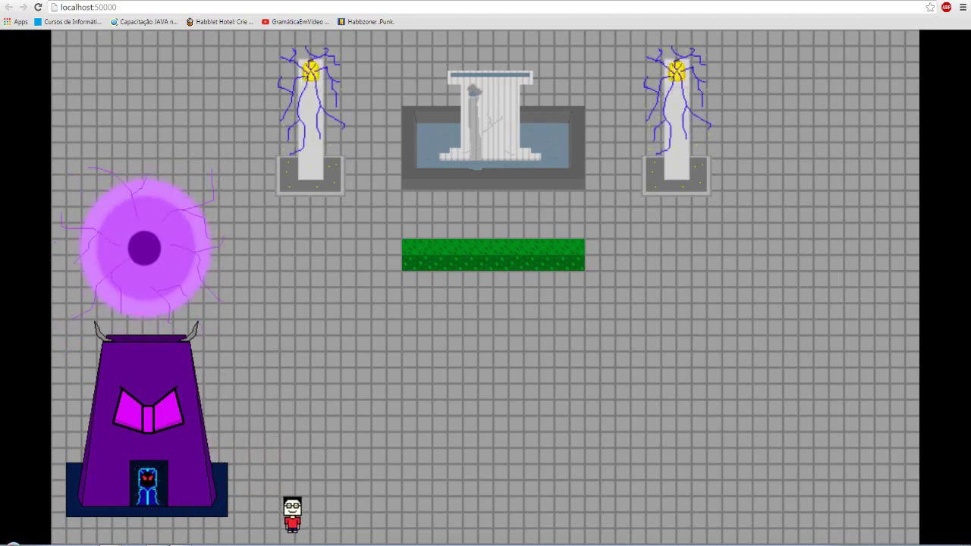
pyautogui.hotkey('alt', 'Tab')
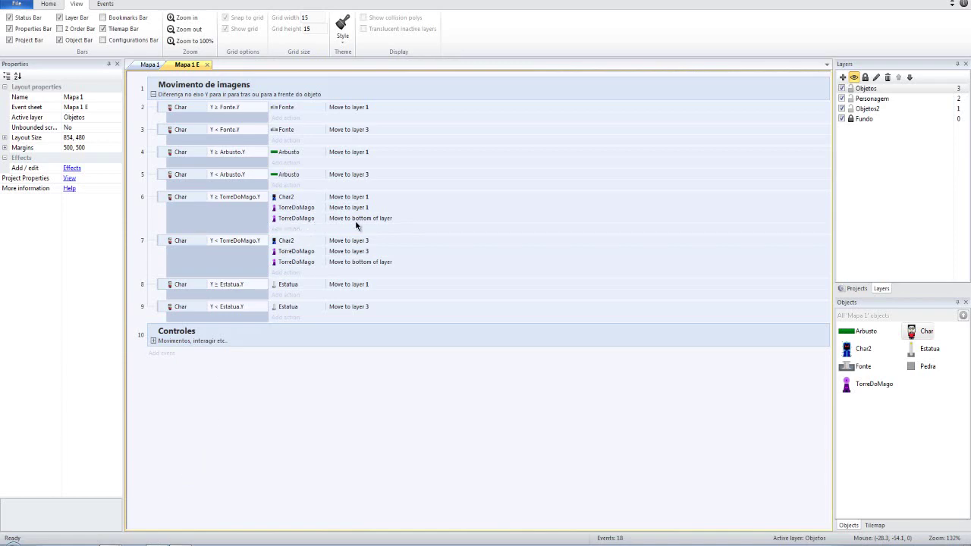
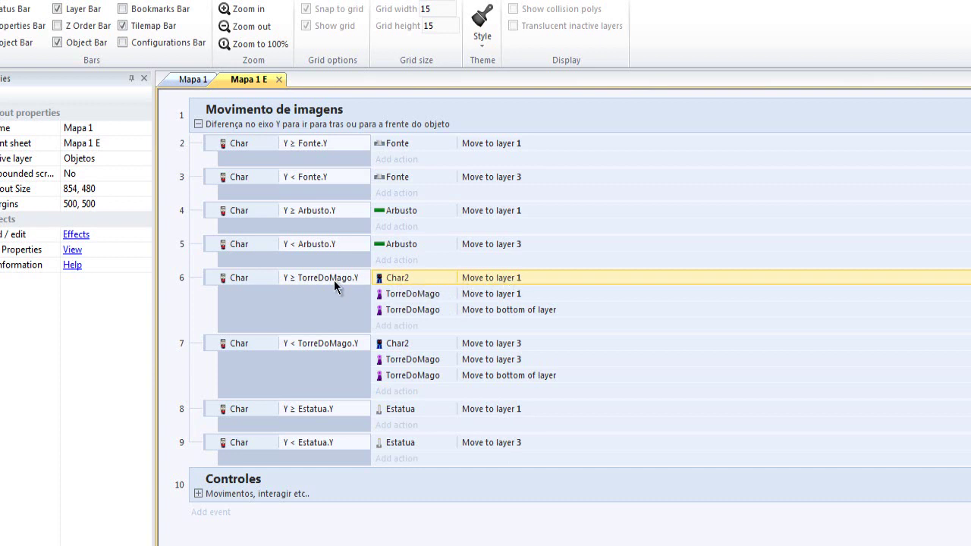
# - Duplicate the two events that compare Char's Y with Estatua.Y inside the Movimento de imagens group
pyautogui.click(226, 280)
pyautogui.click(400, 280)
pyautogui.click(228, 412)
pyautogui.click(212, 429)
pyautogui.keyDown('shift'); pyautogui.click(213, 447); pyautogui.keyUp('shift')
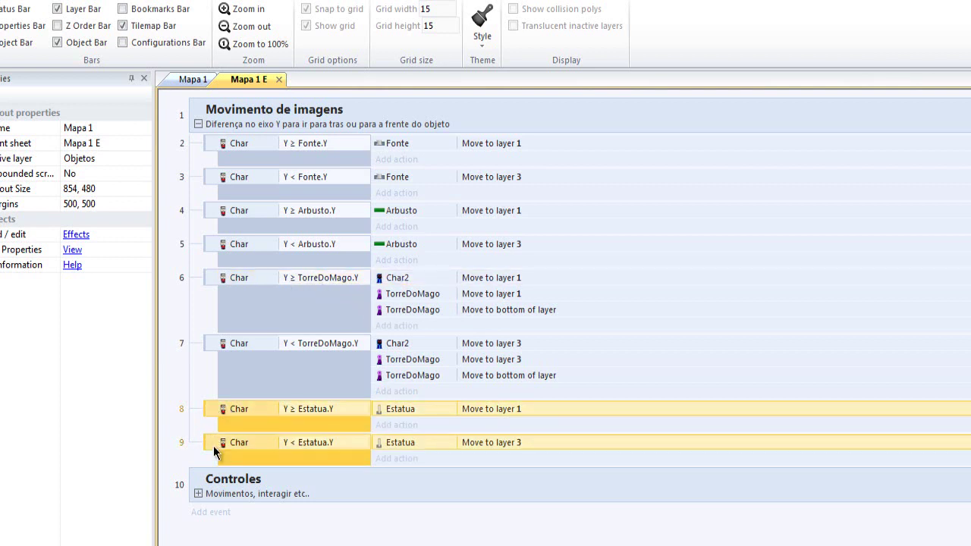
pyautogui.hotkey('ctrl', 'c')
pyautogui.hotkey('ctrl', 'v')
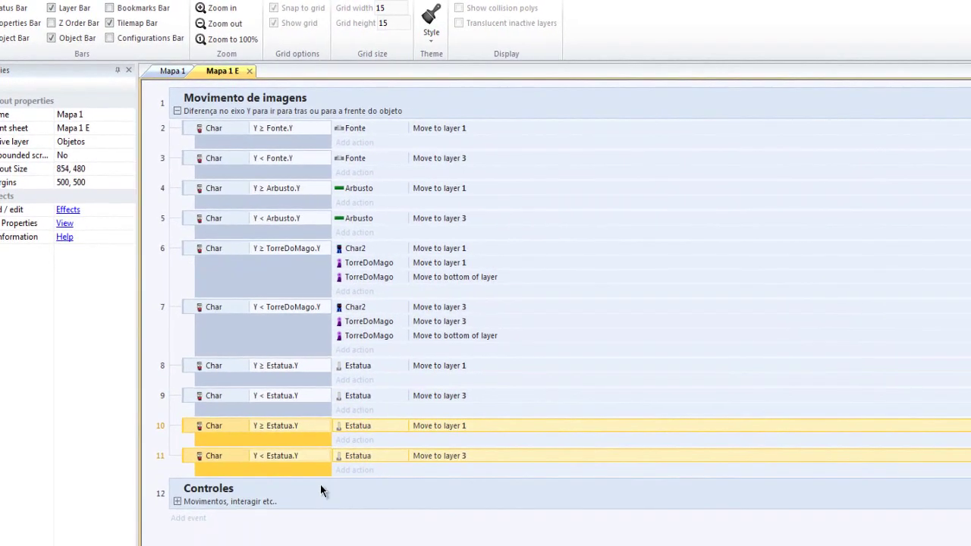
# - Move the Char2 layer actions from the TorreDoMago events into the duplicated events and delete the Estatua actions there
pyautogui.click(331, 420)
pyautogui.moveTo(371, 258); pyautogui.dragTo(390, 419)
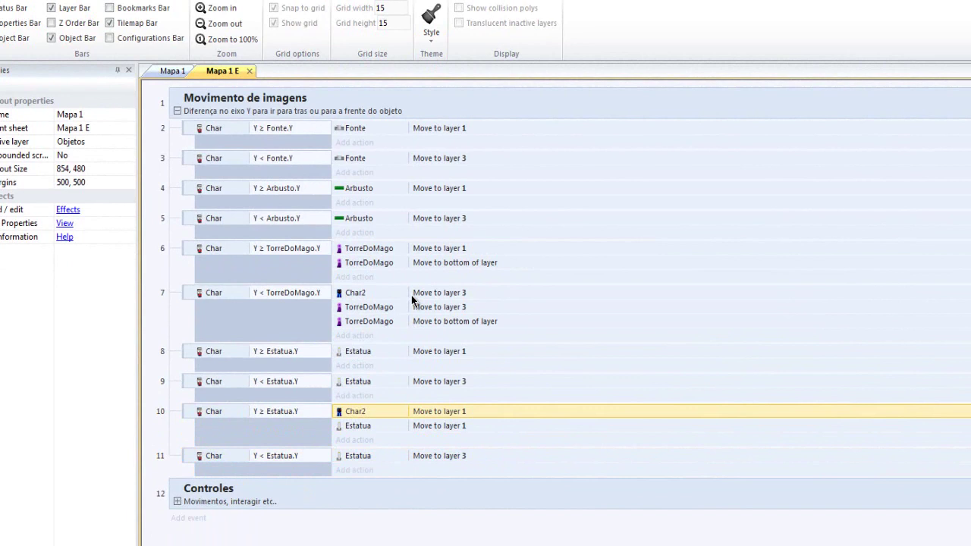
pyautogui.click(423, 249)
pyautogui.moveTo(409, 320); pyautogui.dragTo(409, 455)
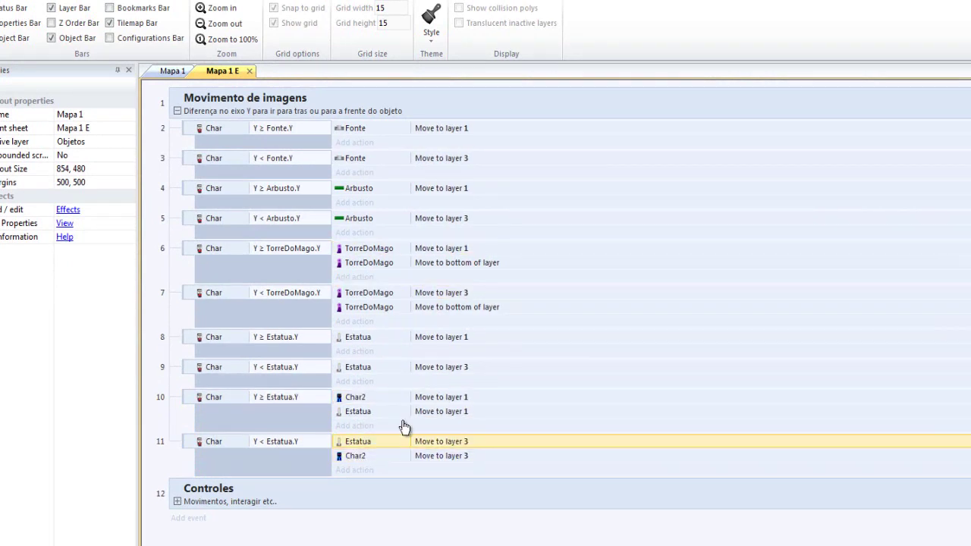
pyautogui.press('Delete')
pyautogui.click(402, 411)
pyautogui.press('Delete')
pyautogui.click(450, 522)
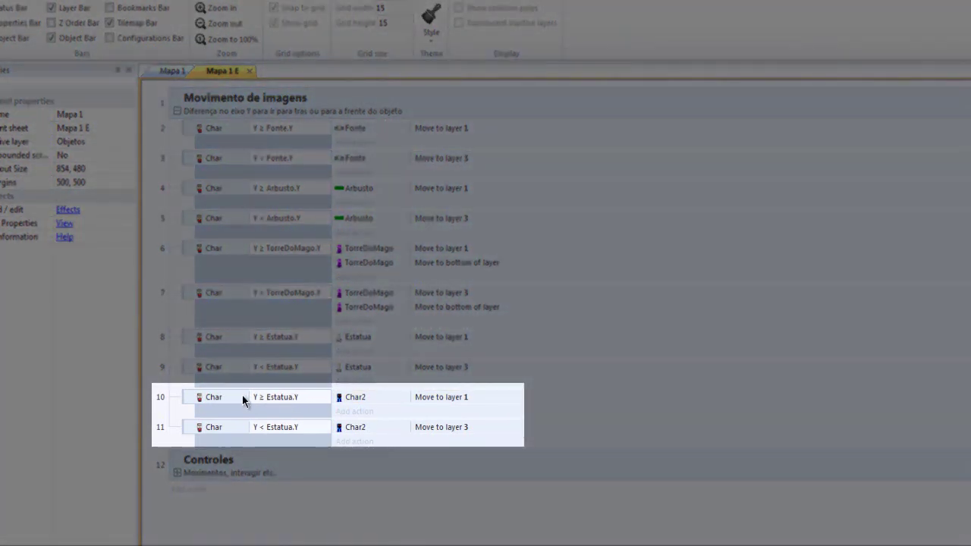
# - Set the Y co-ordinate compared in both duplicated Char conditions to Char2.Y
pyautogui.doubleClick(265, 401)
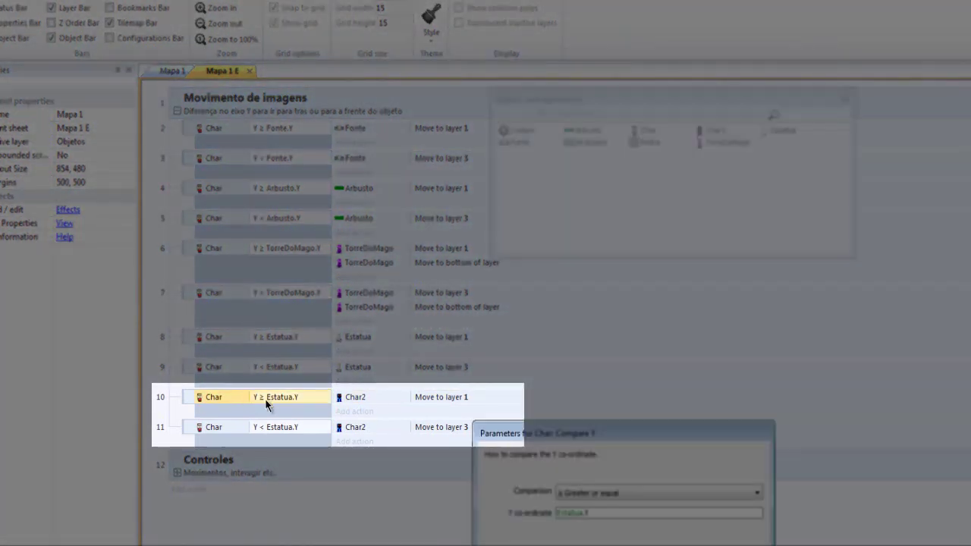
pyautogui.click(598, 513)
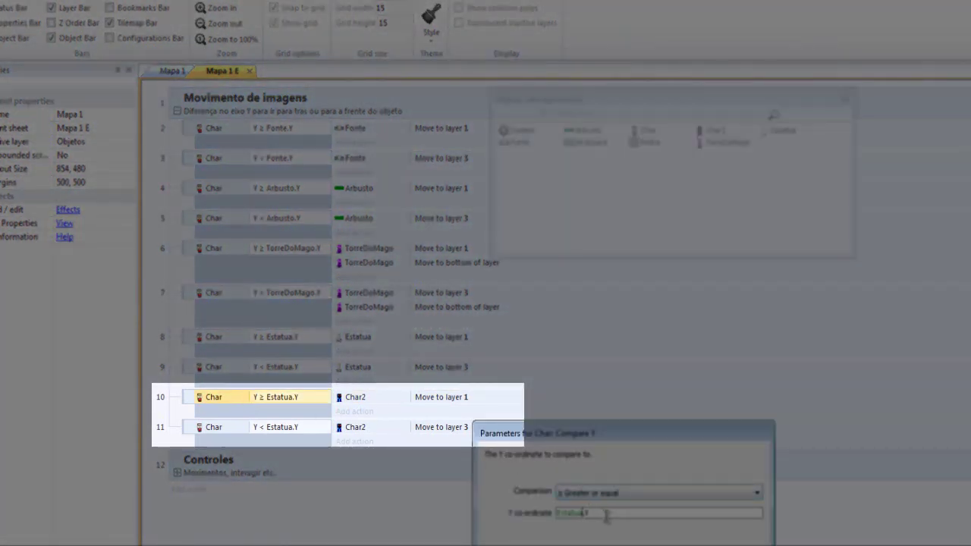
pyautogui.write('Char')
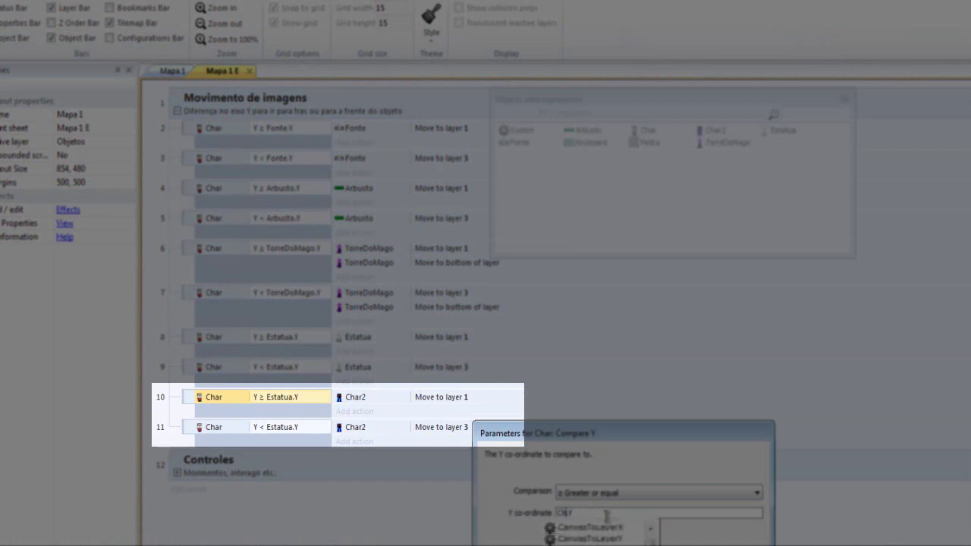
pyautogui.write('2.Y')
pyautogui.press('Return')
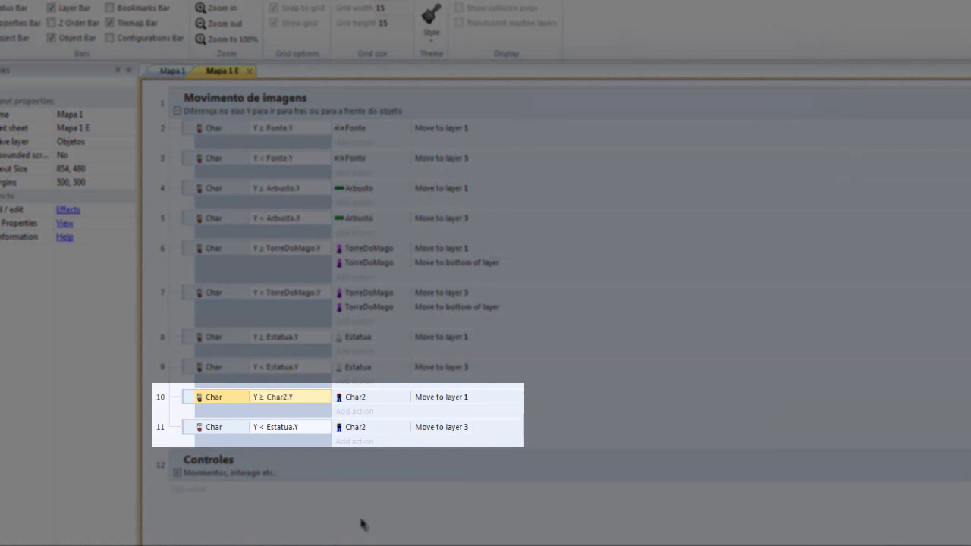
pyautogui.doubleClick(307, 427)
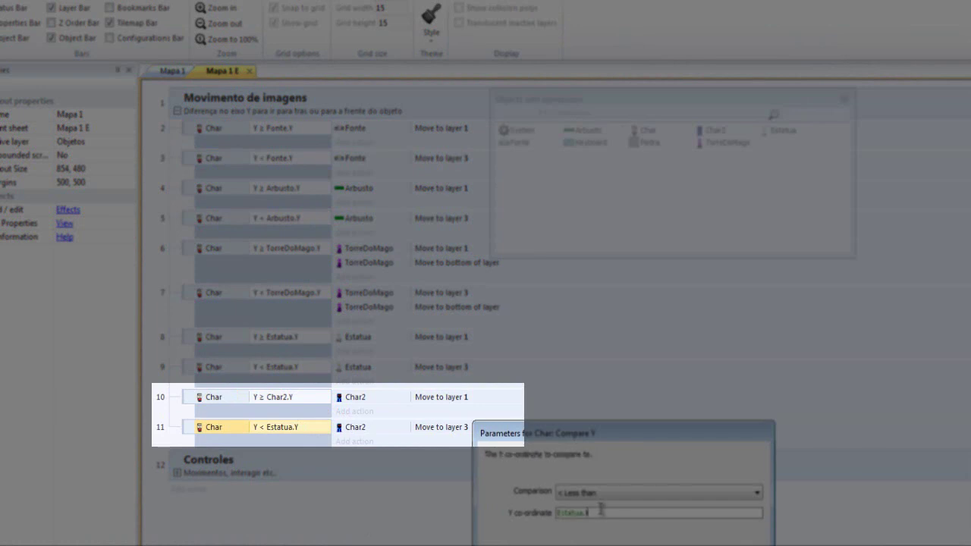
pyautogui.write('Char')
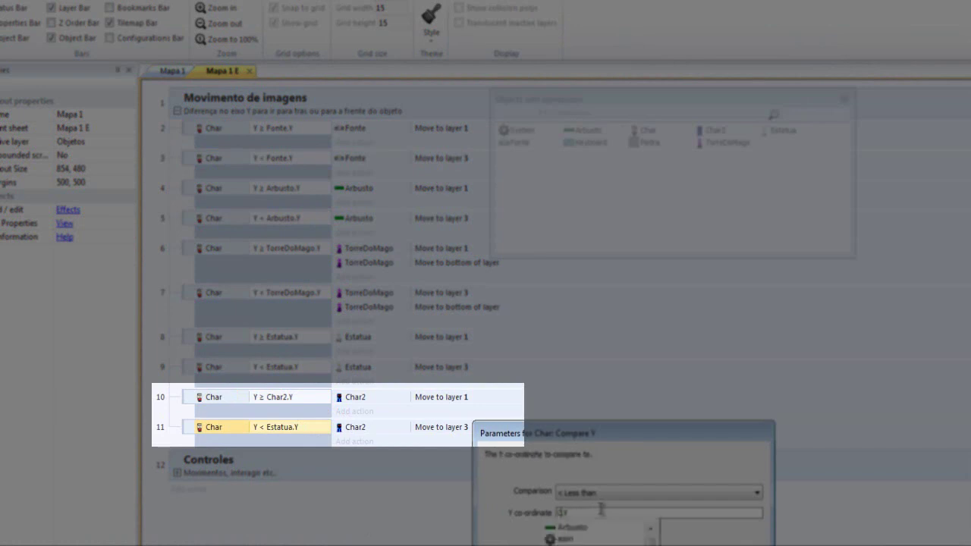
pyautogui.write('2')
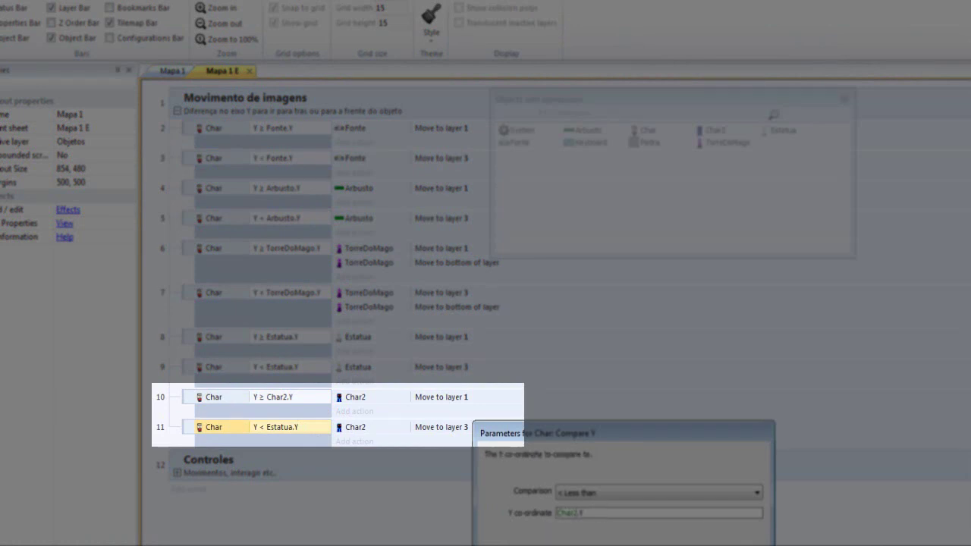
pyautogui.press('Return')
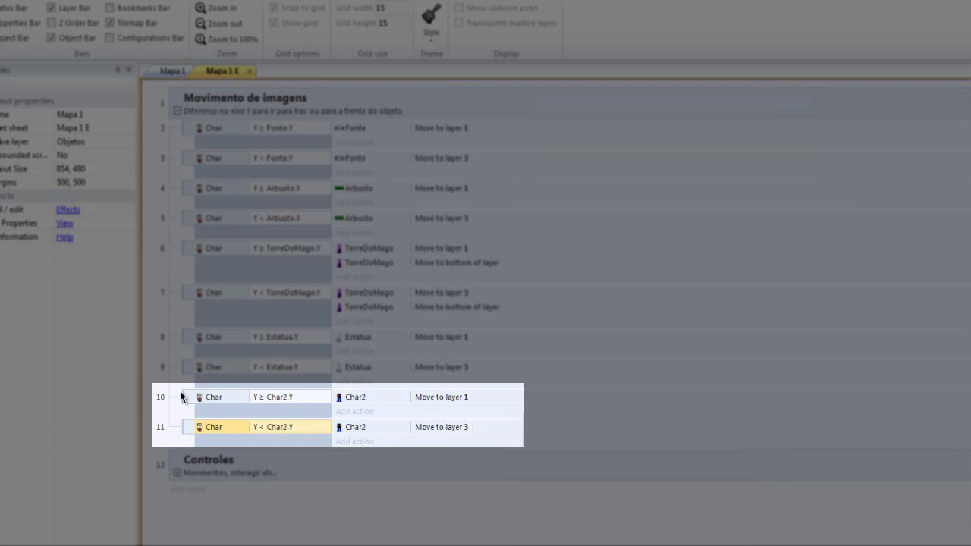
# - Move the Char2 layer 1 and layer 3 actions back to the start of the matching TorreDoMago events
pyautogui.click(407, 397)
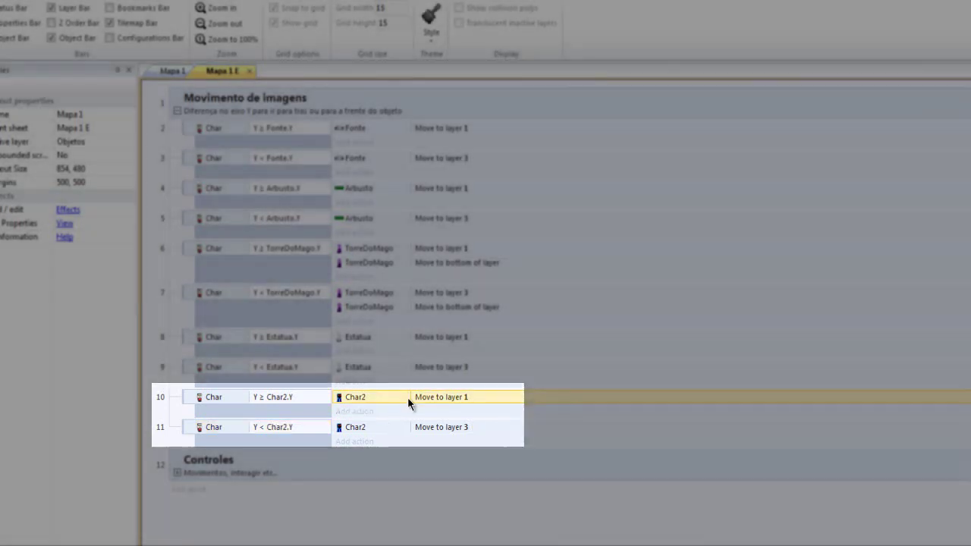
pyautogui.moveTo(407, 397); pyautogui.dragTo(396, 248)
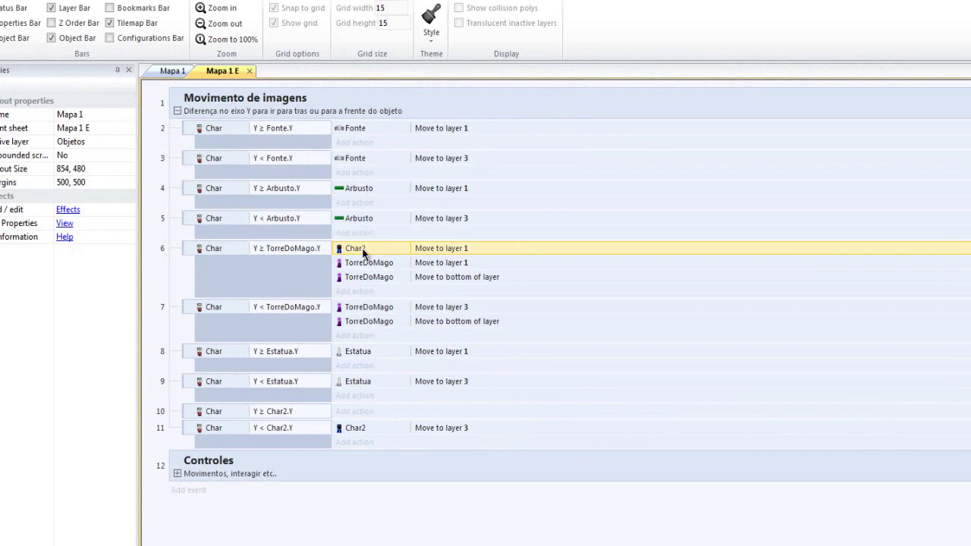
pyautogui.click(408, 262)
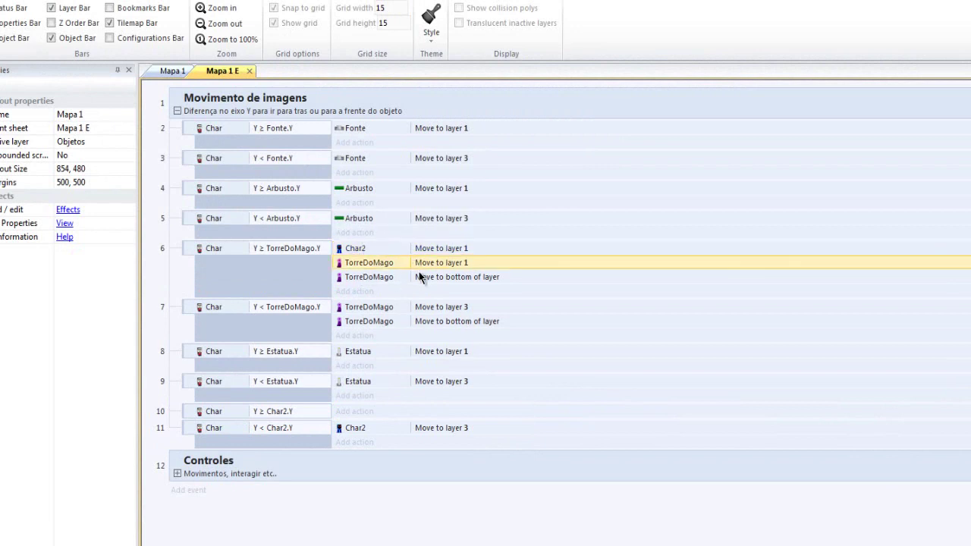
pyautogui.click(437, 278)
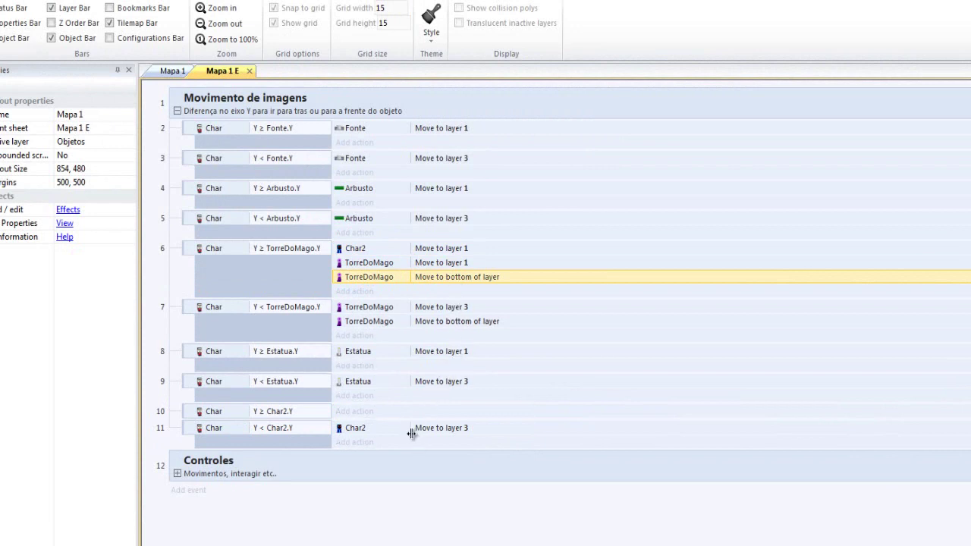
pyautogui.moveTo(412, 434); pyautogui.dragTo(440, 365)
pyautogui.click(464, 427)
pyautogui.moveTo(472, 406); pyautogui.dragTo(467, 308)
# - Delete the two empty events that compare Char's Y with Char2.Y
pyautogui.click(190, 429)
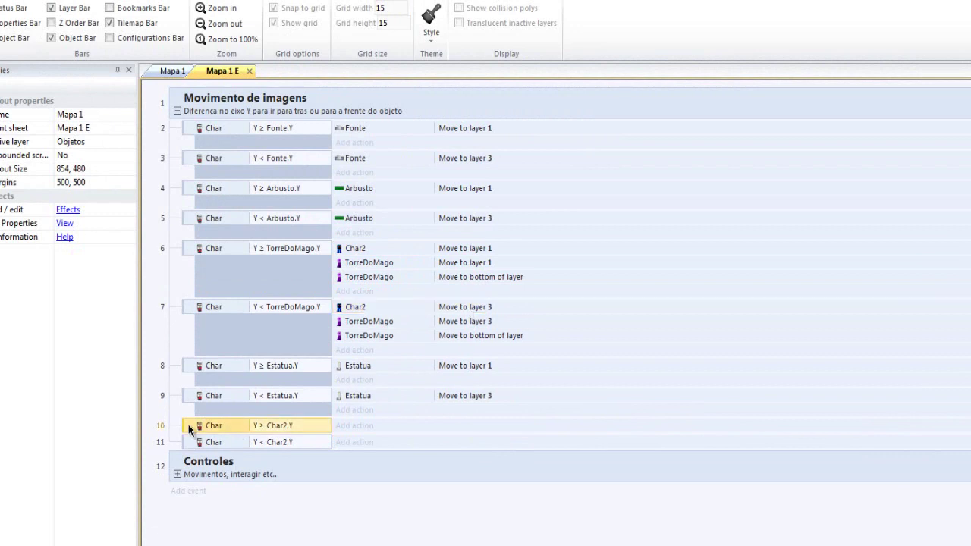
pyautogui.press('Delete')
pyautogui.press('Delete')
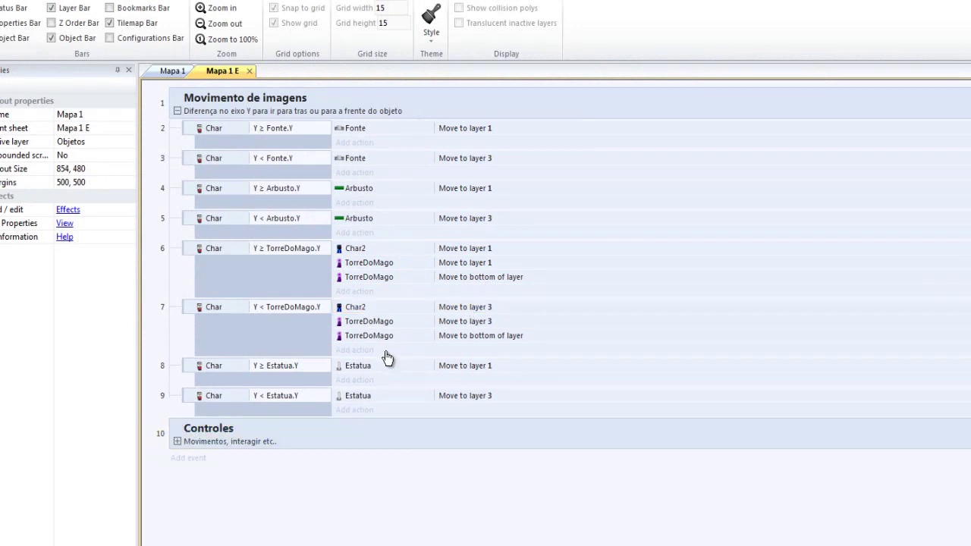
# - Delete TorreDoMago's bottom-of-layer action from the Y < TorreDoMago.Y event and add it again with the Move to bottom action
pyautogui.click(382, 307)
pyautogui.click(411, 321)
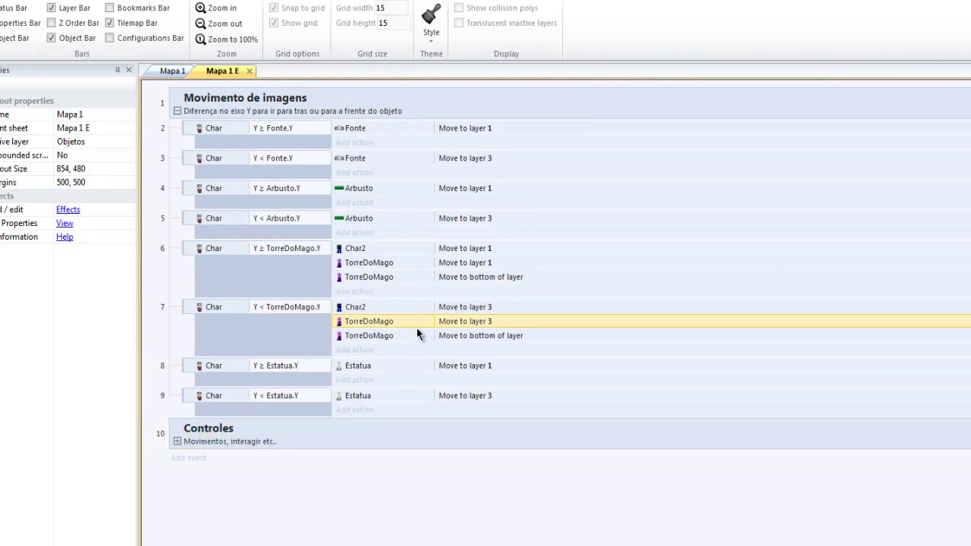
pyautogui.click(420, 335)
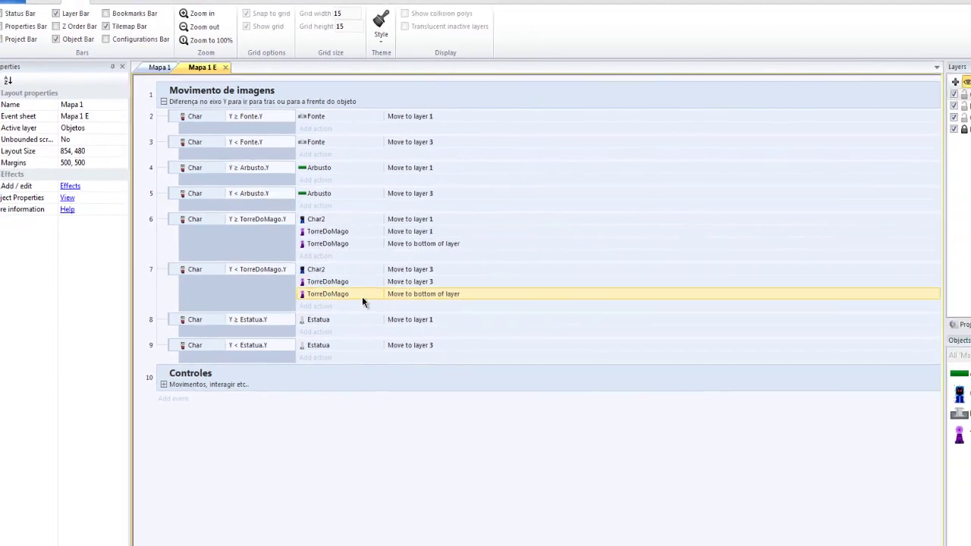
pyautogui.press('Delete')
pyautogui.press('a')
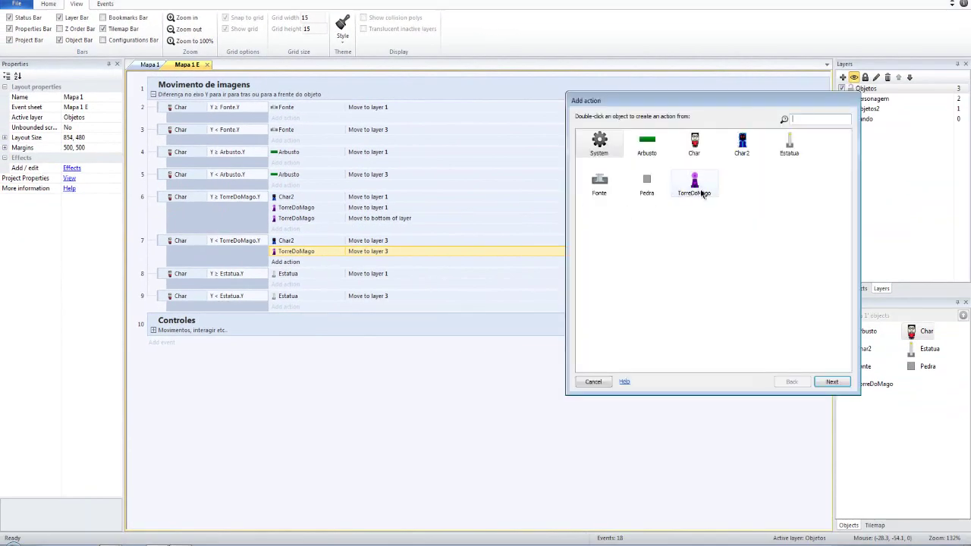
pyautogui.doubleClick(694, 182)
pyautogui.scroll(-5, 774, 220)
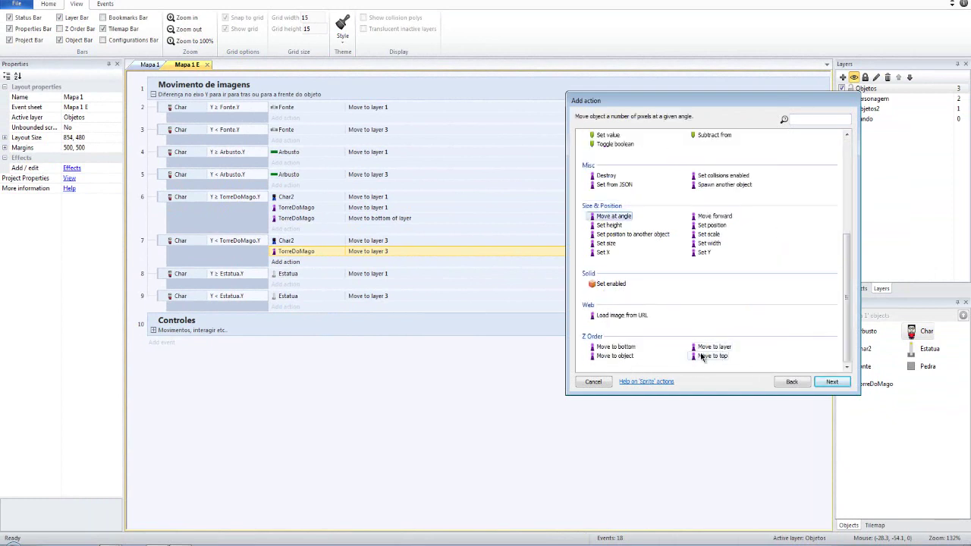
pyautogui.doubleClick(615, 347)
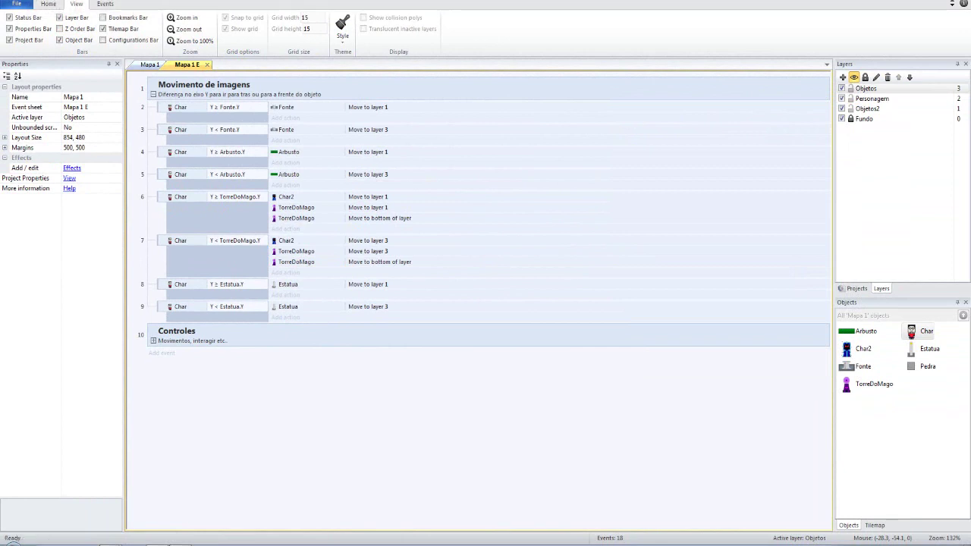
# - Run the map preview in the browser and walk the character around the area beside the tower's base
pyautogui.click(31, 3)
pyautogui.press('F5')
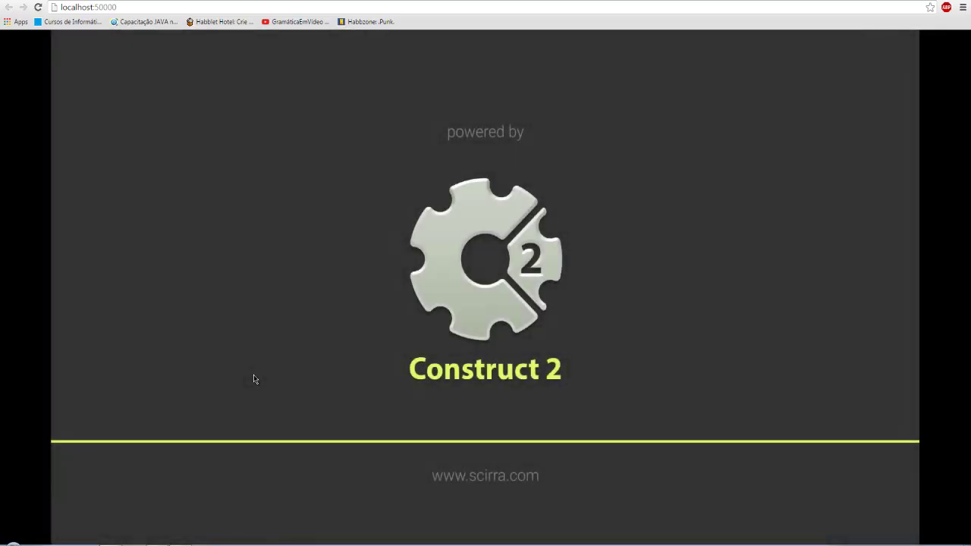
pyautogui.press('Right')
pyautogui.press('Down')
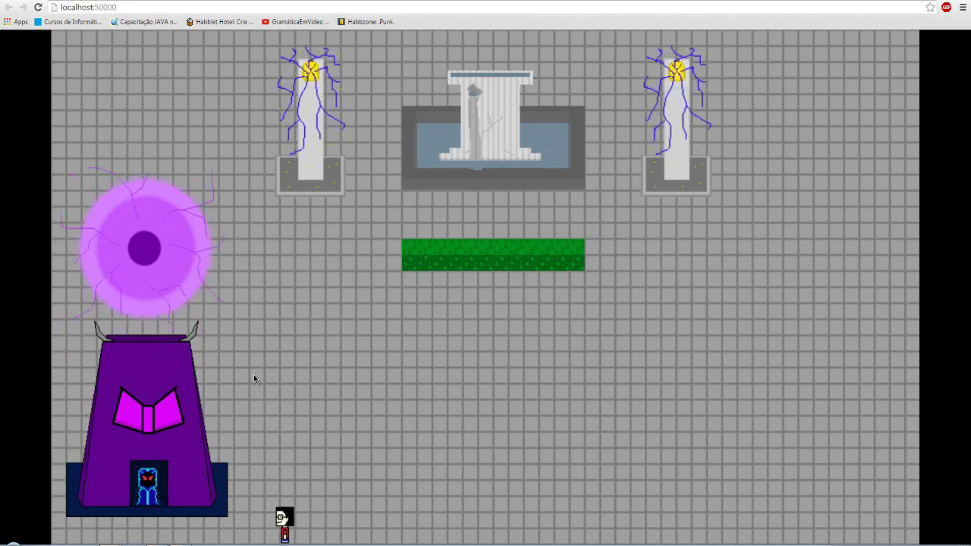
pyautogui.press('Left')
pyautogui.press('Up')
pyautogui.press('Right')
pyautogui.press('Up')
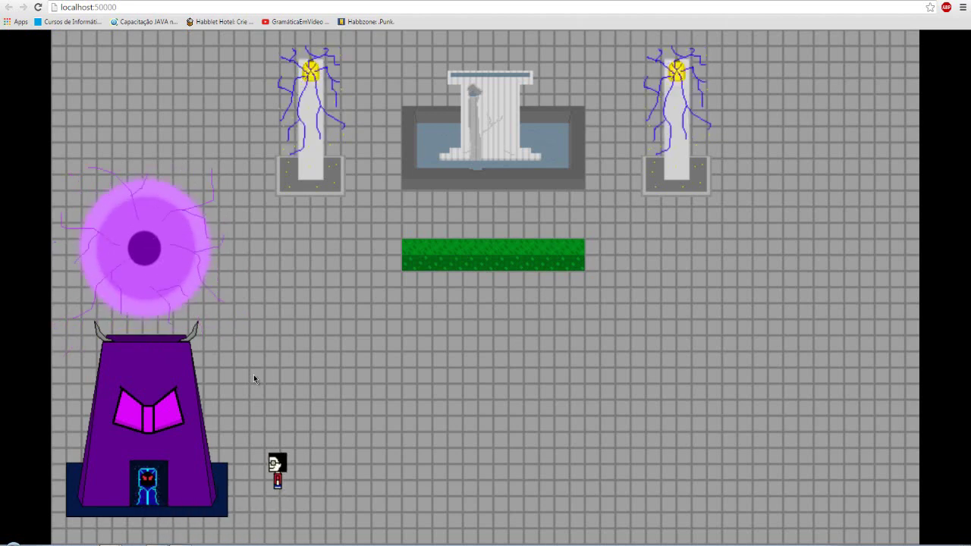
pyautogui.press('Left')
pyautogui.press('Right')
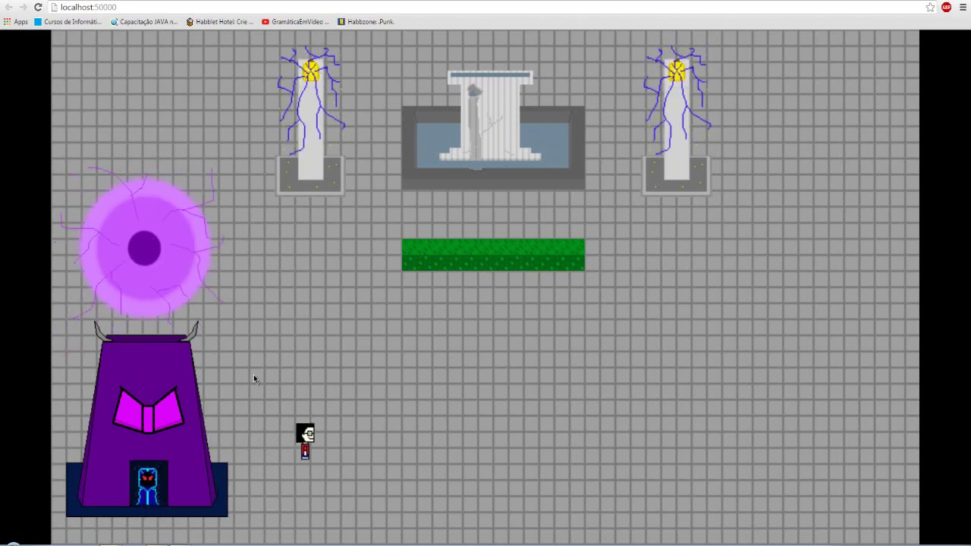
# - Walk the character up to the hedge, behind it and on to the fountain's left side
pyautogui.press('Up')
pyautogui.press('Left')
pyautogui.press('Right')
pyautogui.press('Down')
pyautogui.press('Up')
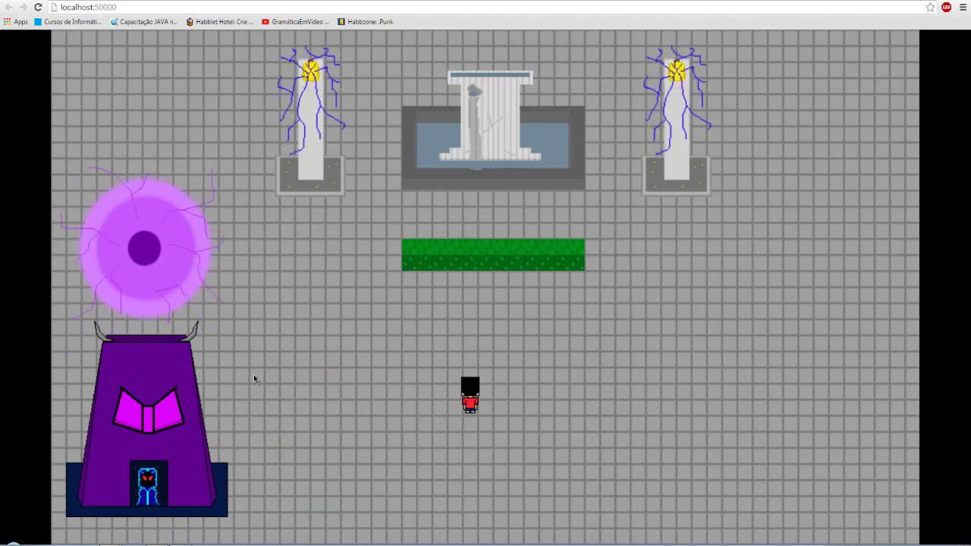
pyautogui.press('Right')
pyautogui.press('Up')
pyautogui.press('Left')
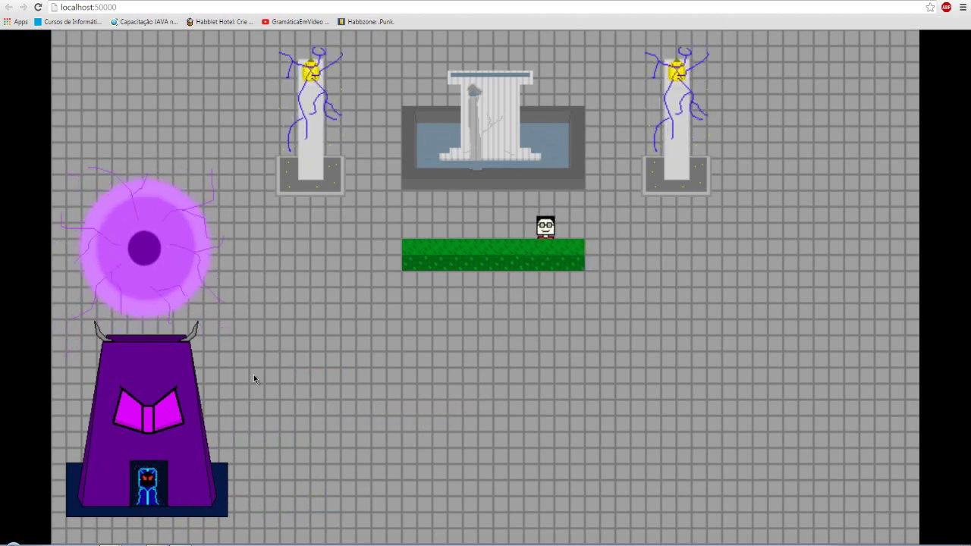
pyautogui.press('Up')
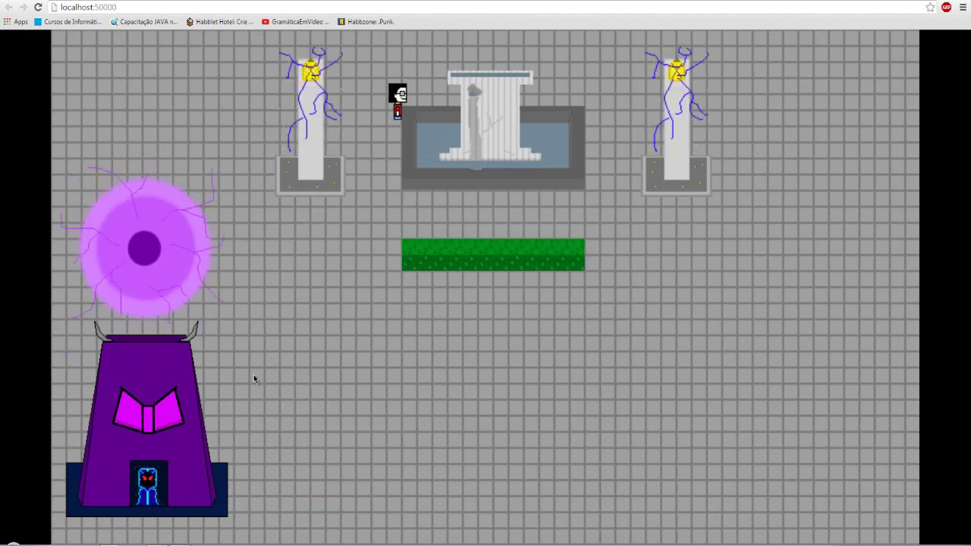
# - Walk the character behind the fountain and around to its front to test the layering
pyautogui.press('Right')
pyautogui.press('Right')
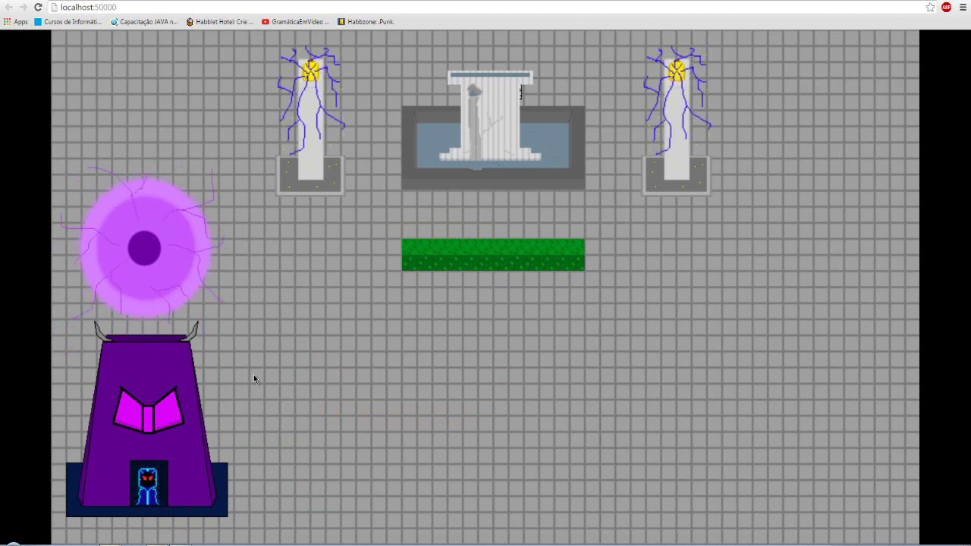
pyautogui.press('Down')
pyautogui.press('Left')
pyautogui.press('Up')
pyautogui.press('Left')
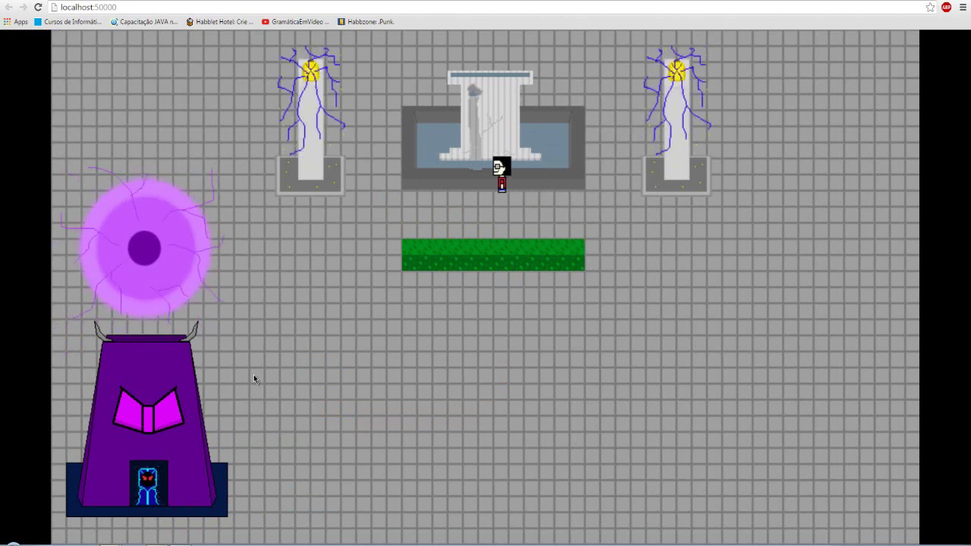
# - Walk the character to the left statue and pass in front of and behind it to test the overlap
pyautogui.press('Down')
pyautogui.press('Left')
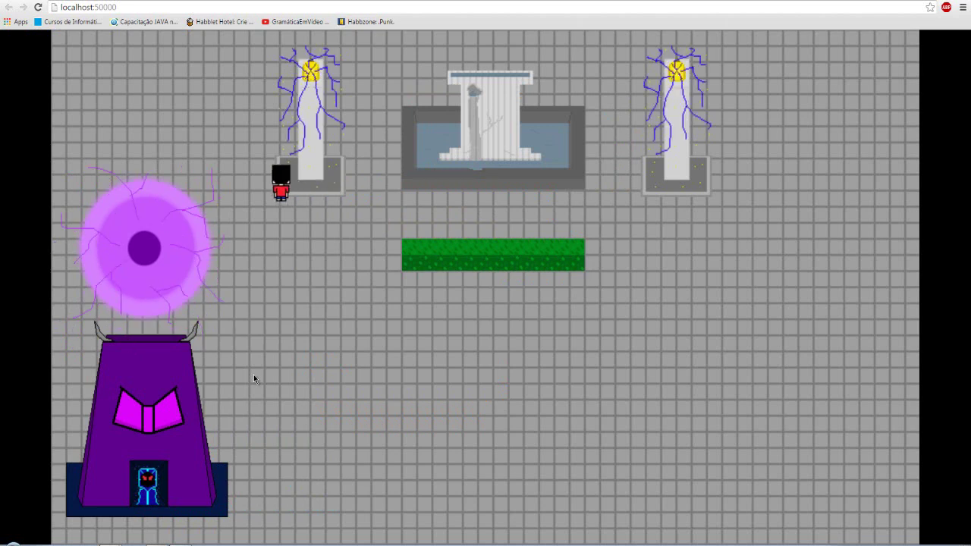
pyautogui.press('Up')
pyautogui.press('Left')
pyautogui.press('Up')
pyautogui.press('Left')
pyautogui.press('Right')
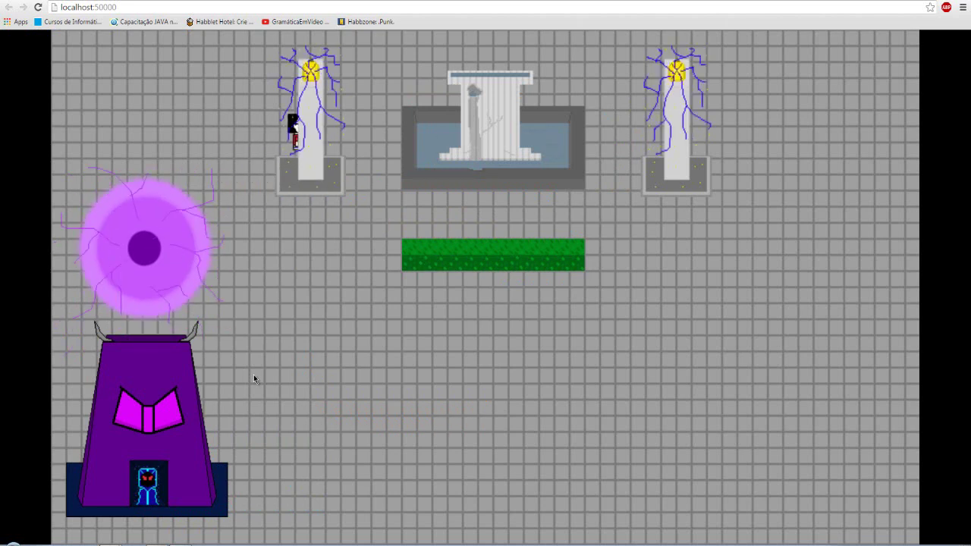
# - Walk the character past the fountain to the right statue and behind it to test the layering there
pyautogui.press('Down')
pyautogui.press('Right')
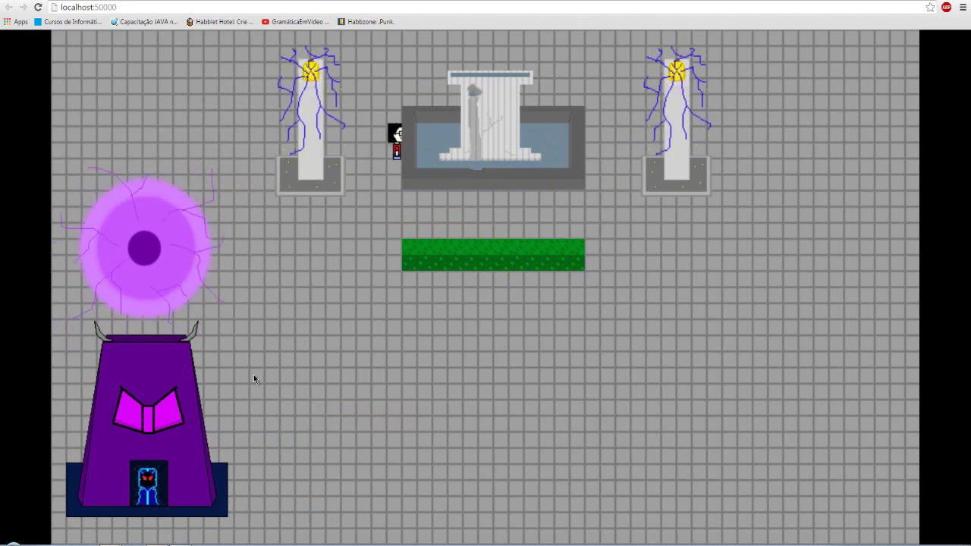
pyautogui.press('Down')
pyautogui.press('Right')
pyautogui.press('Up')
pyautogui.press('Right')
pyautogui.press('Up')
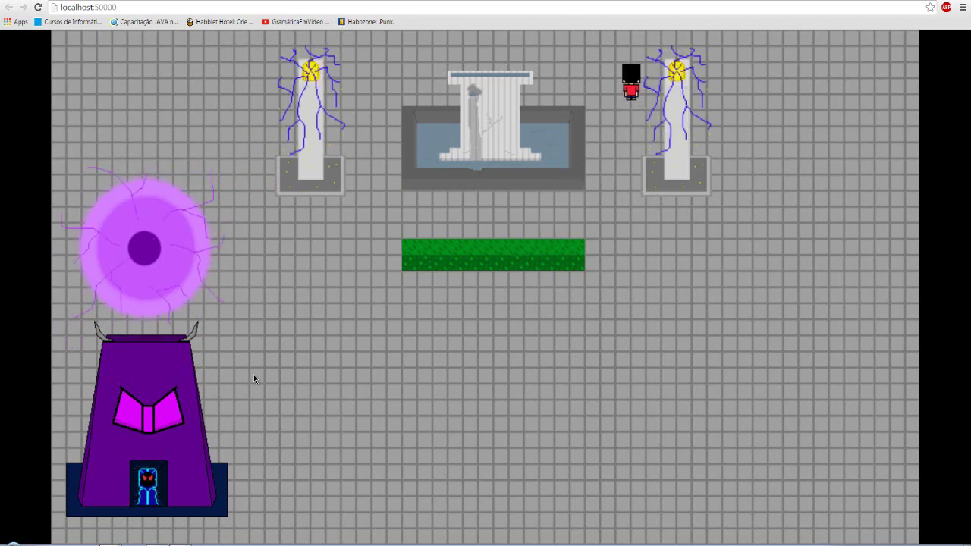
pyautogui.press('Right')
pyautogui.press('Down')
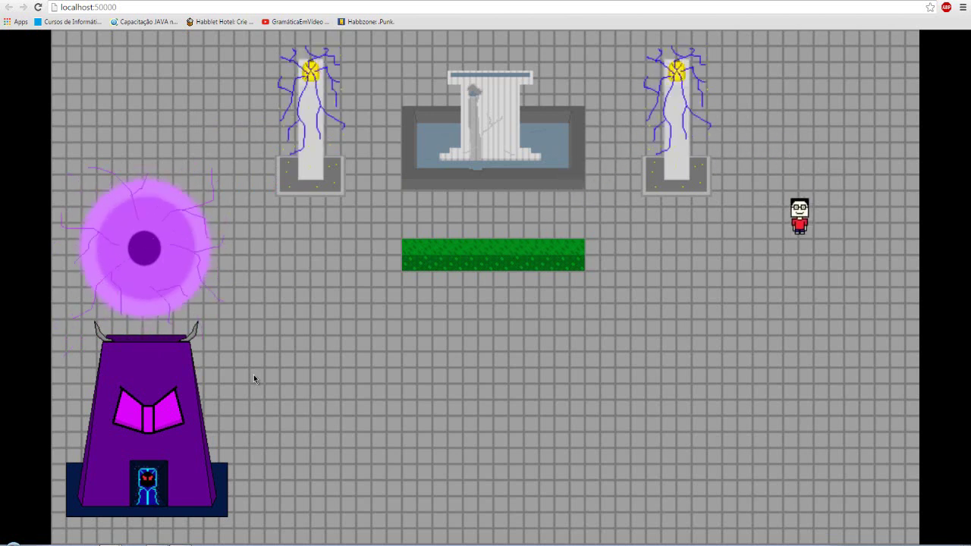
# - Walk the character back down to the open floor at the map's lower middle
pyautogui.press('Down')
pyautogui.press('Left')
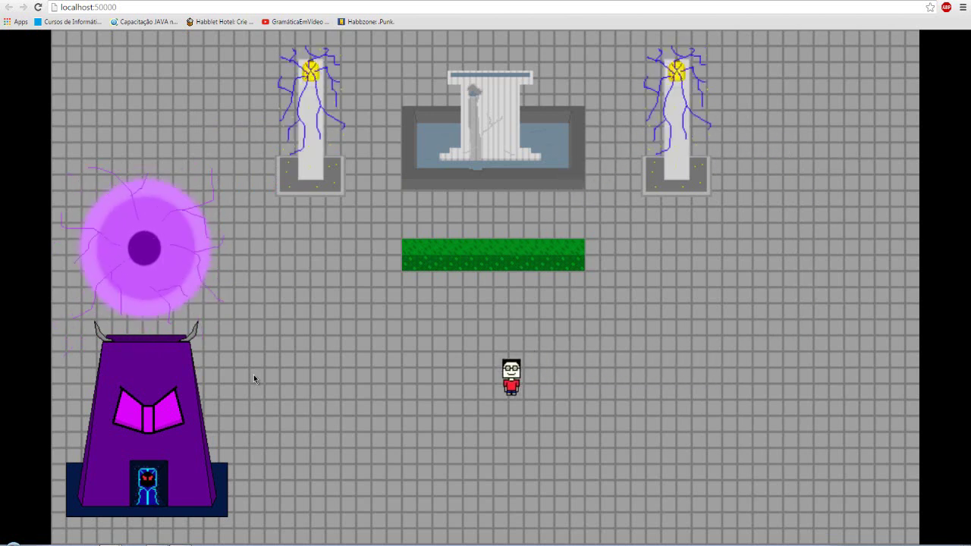
pyautogui.press('Down')
pyautogui.press('Down')
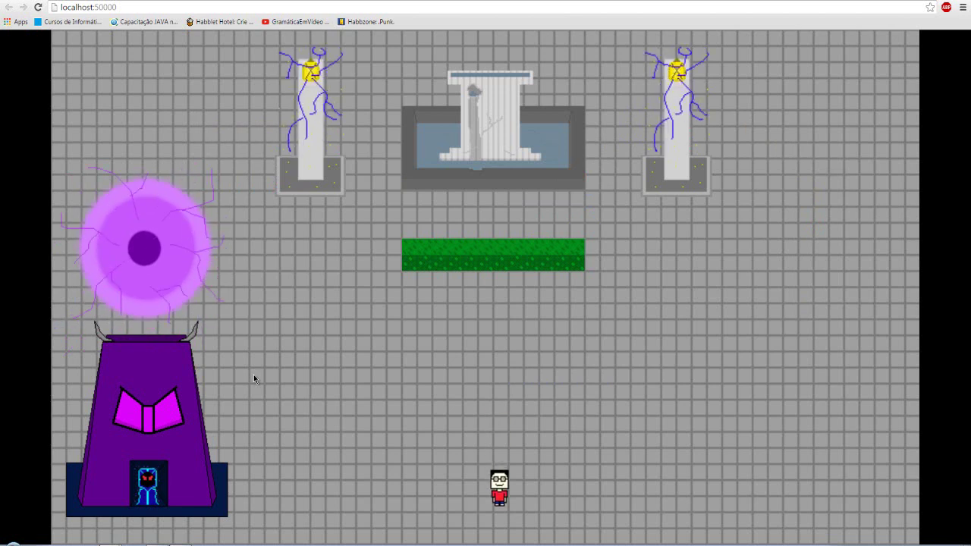